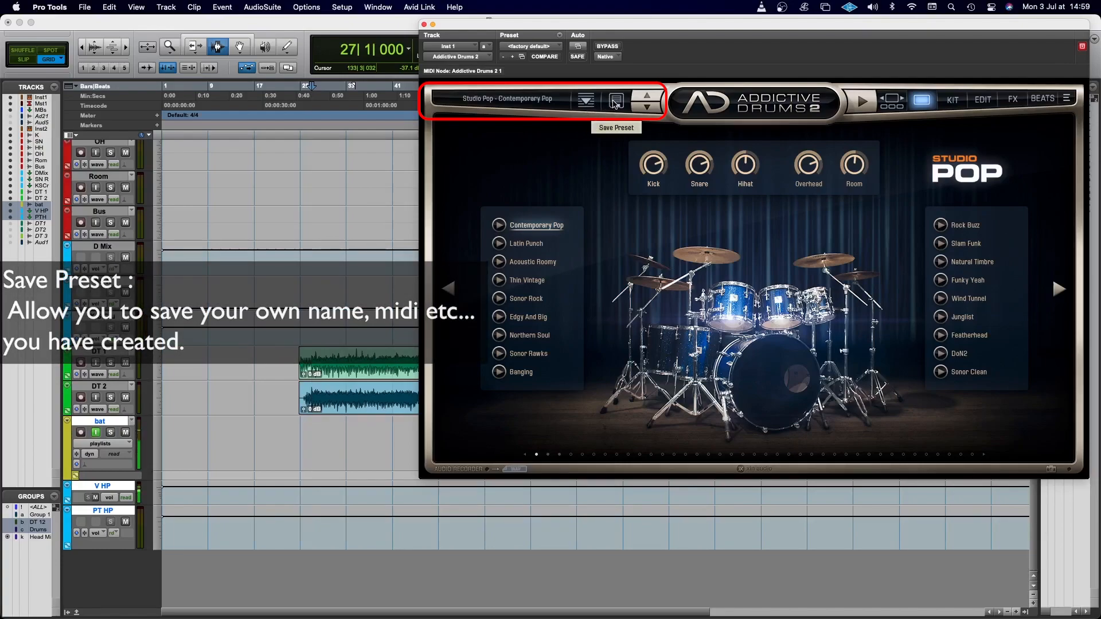
Step: Switch to the preset before Contemporary Pop, Sonor Clean, and return to Contemporary Pop
left_click(644, 97)
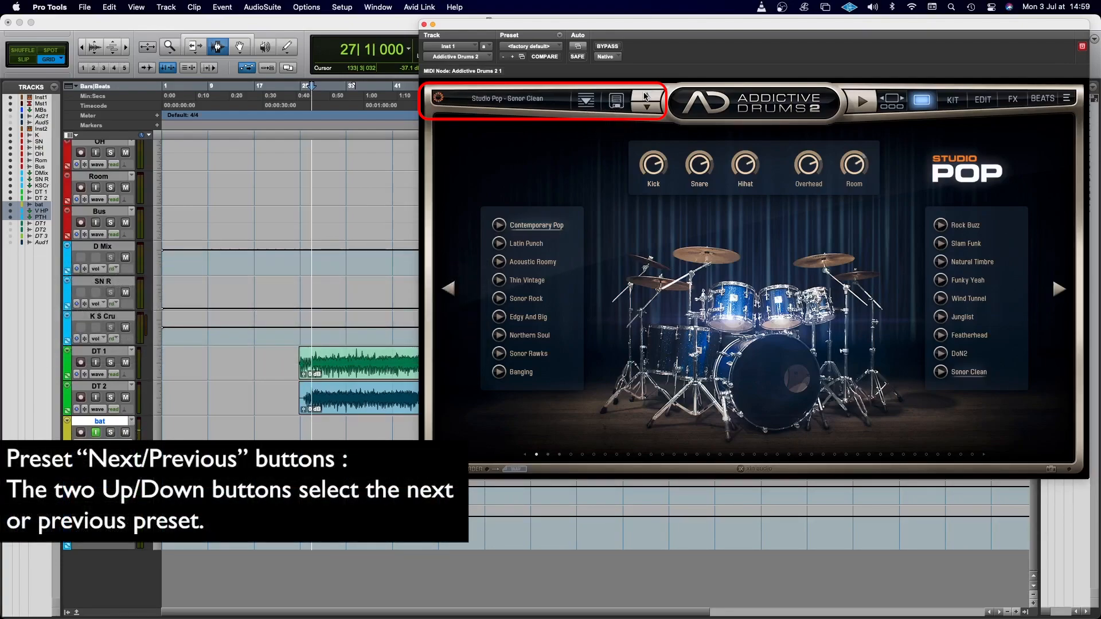
left_click(650, 109)
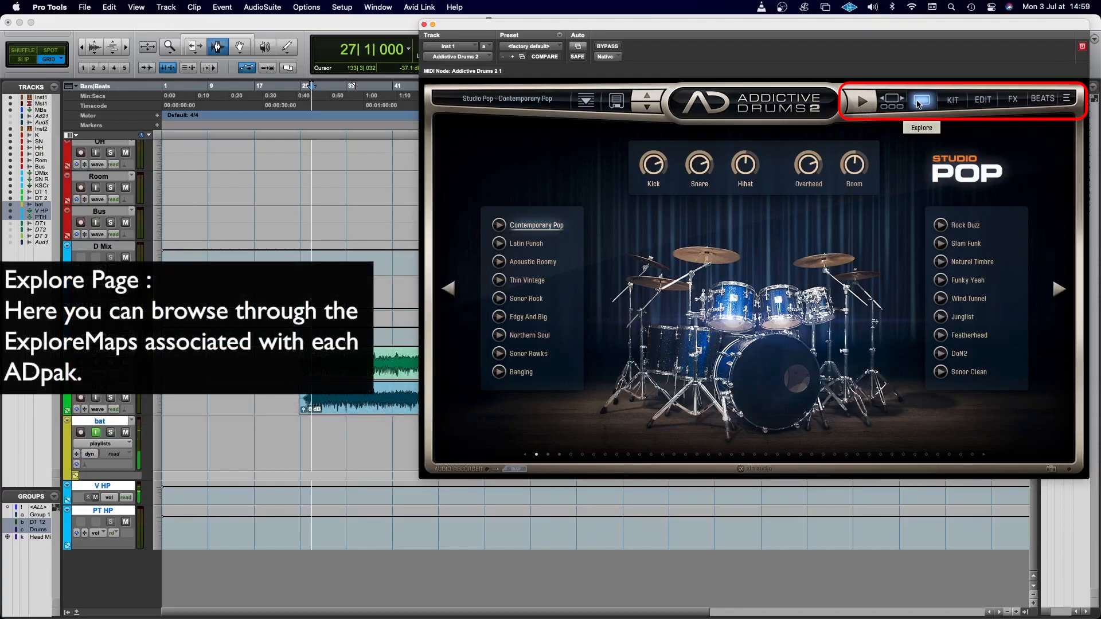
Step: View the Kit, Edit, FX and Beats pages of the drum plug-in one after another
left_click(953, 101)
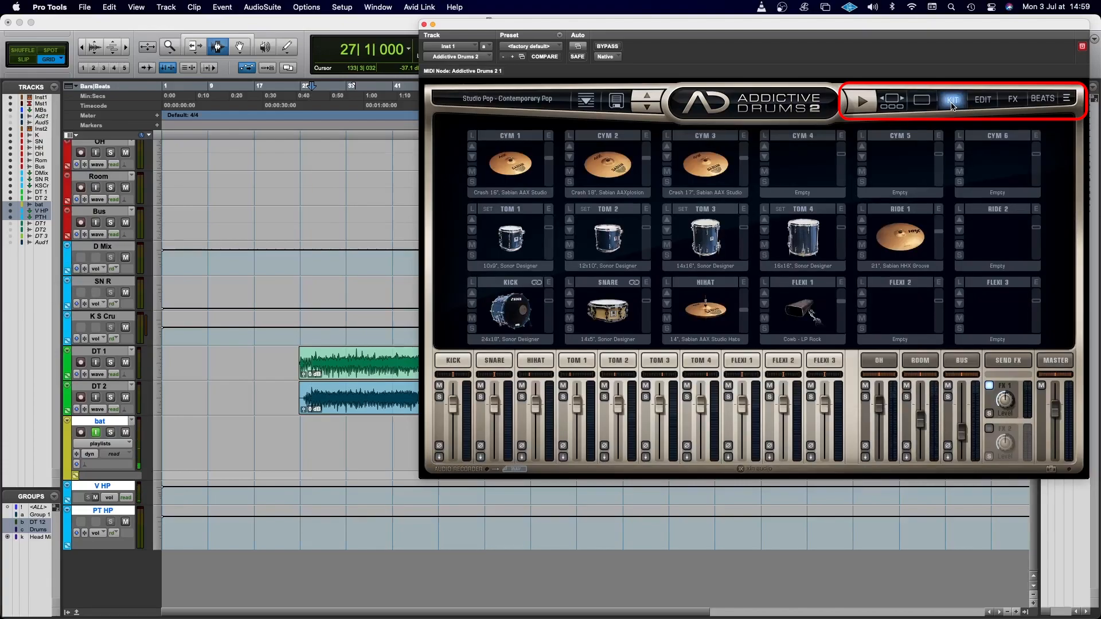
left_click(982, 100)
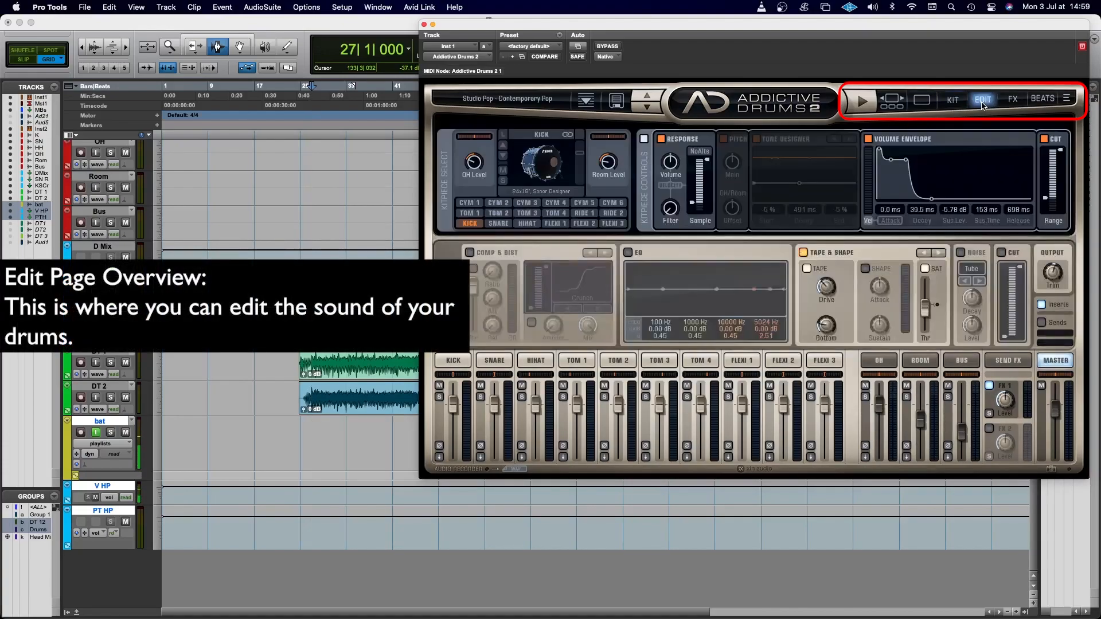
left_click(1011, 101)
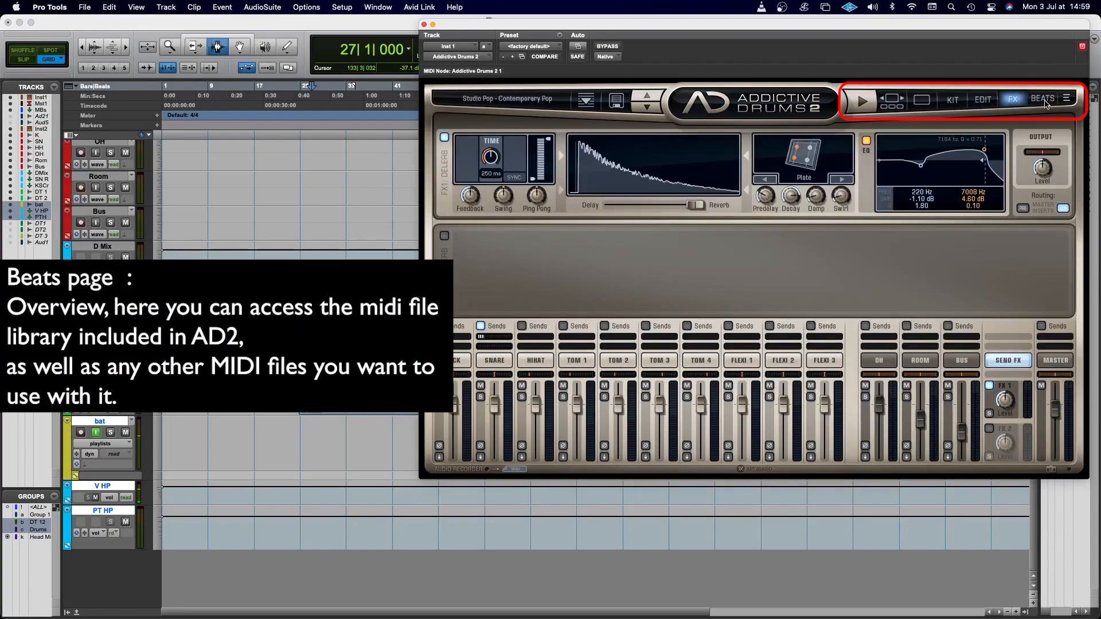
left_click(1043, 101)
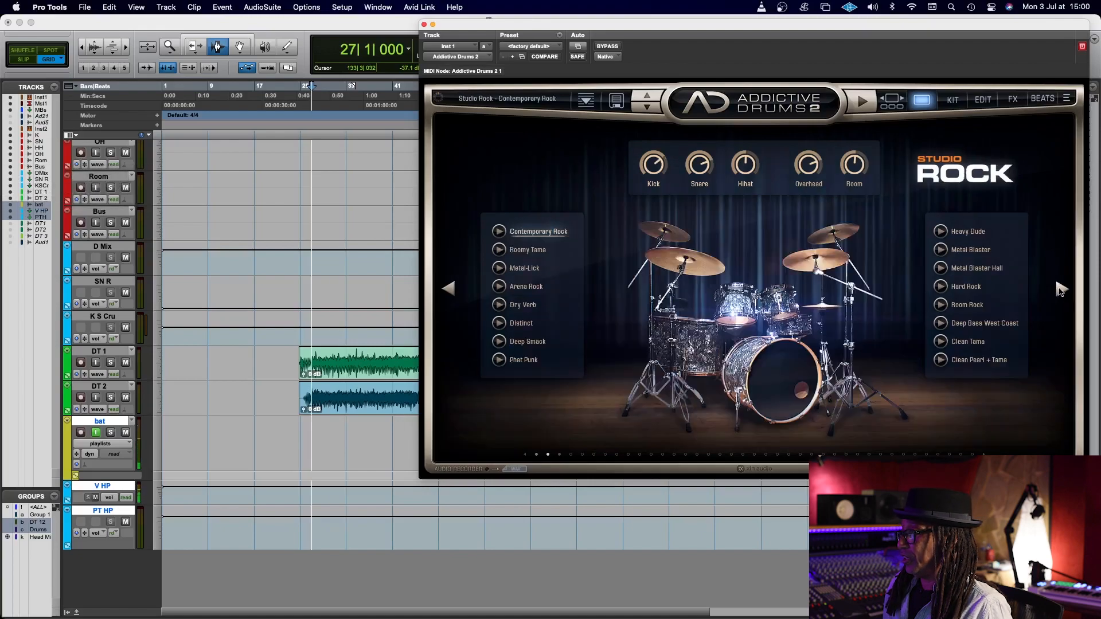
Step: Browse forward through the ExploreMaps from Studio Rock past Fairfax, Black Velvet, Boutique Mallets, Modern Soul and R&B and United Heavy to United Pop
left_click(1059, 289)
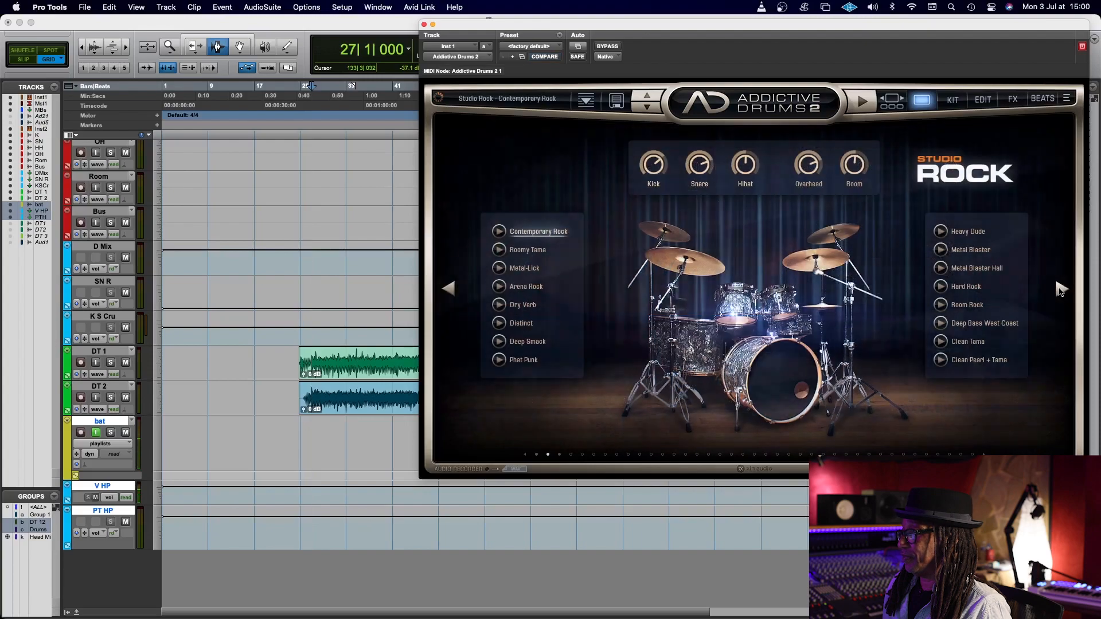
left_click(1059, 289)
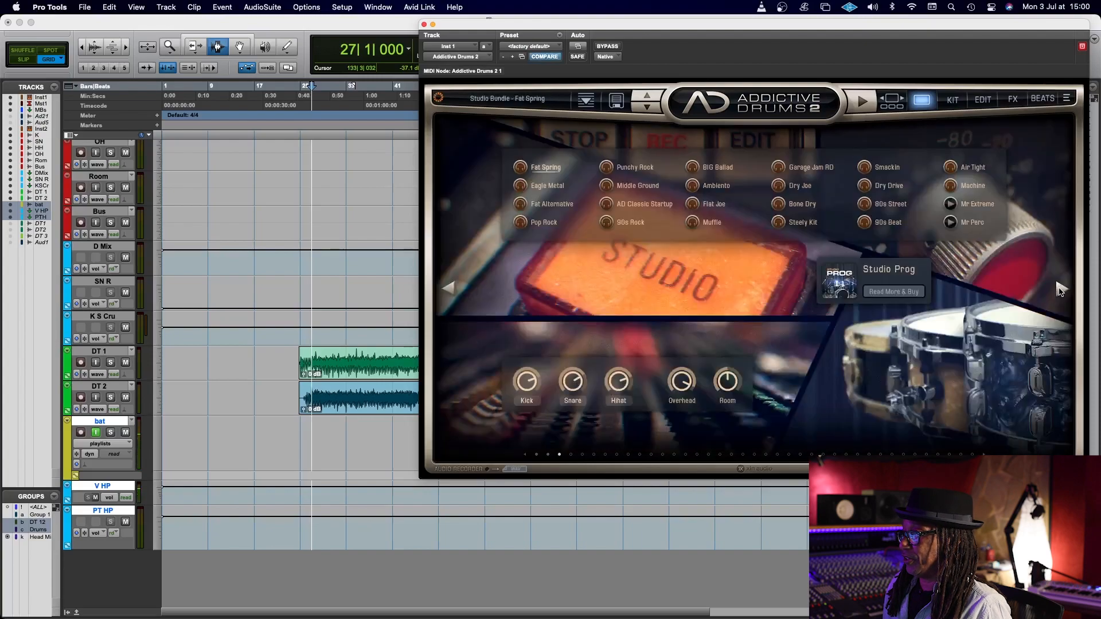
left_click(1059, 289)
left_click(1059, 289)
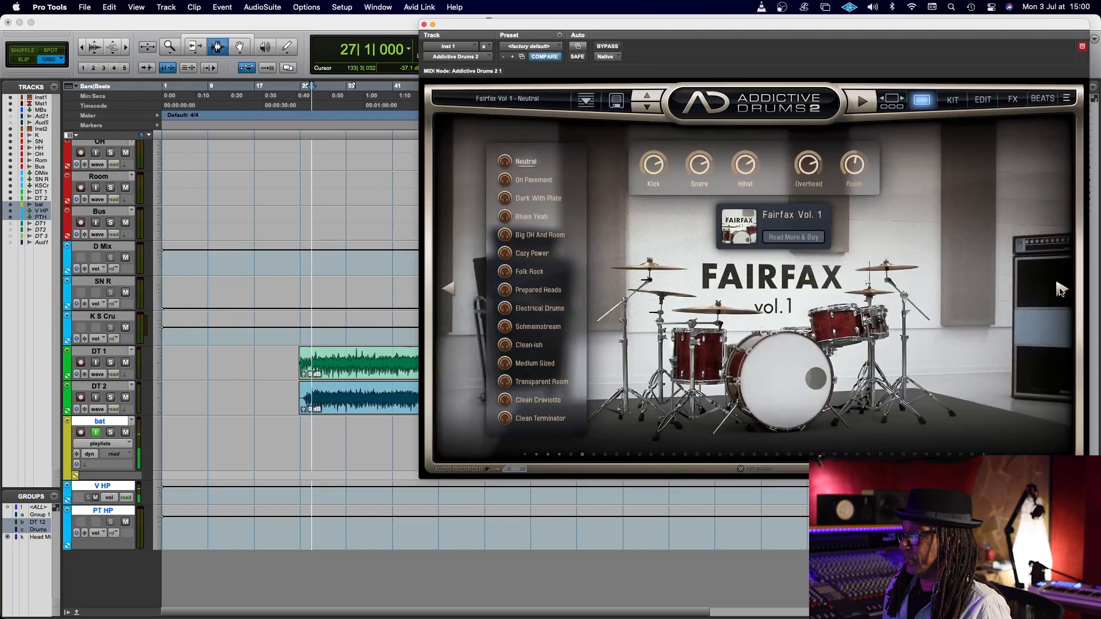
left_click(1058, 289)
left_click(1059, 289)
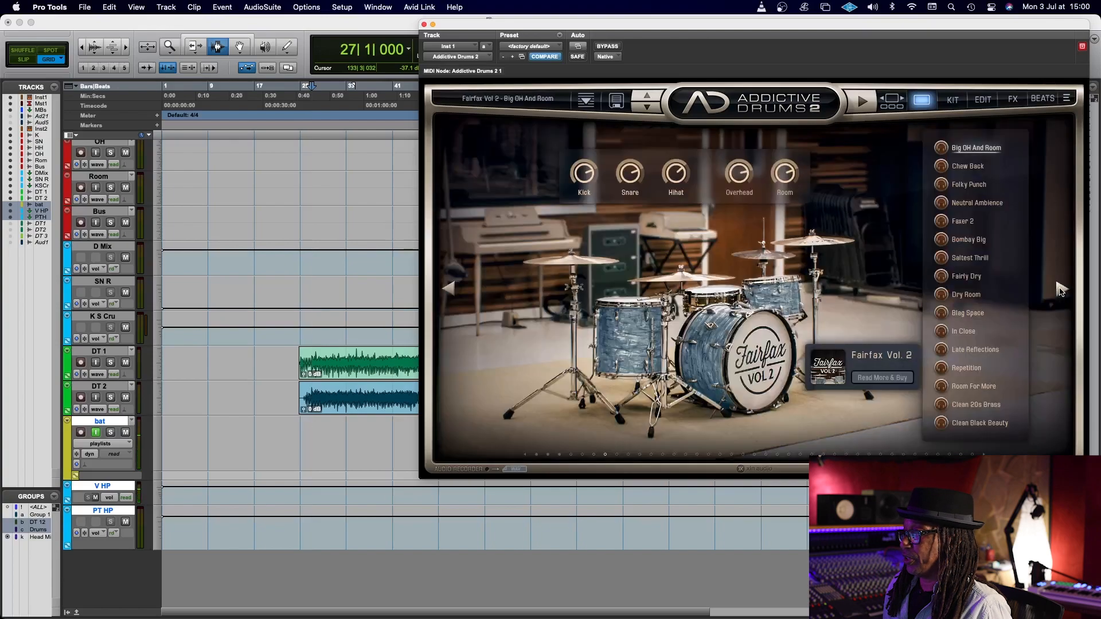
left_click(1059, 289)
left_click(1058, 289)
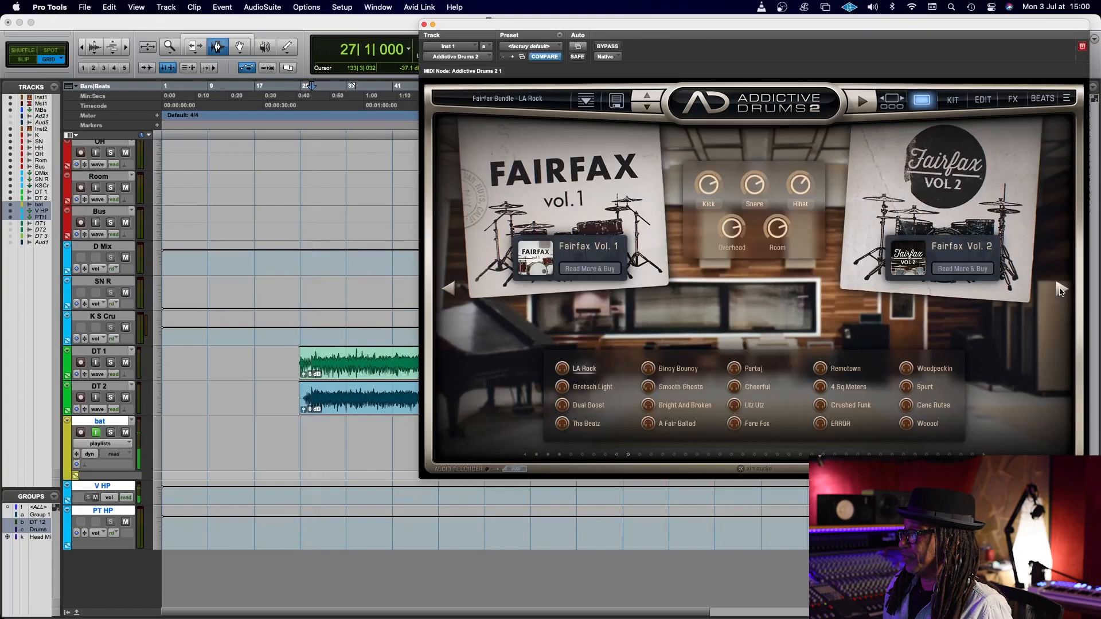
left_click(1059, 289)
left_click(1059, 289)
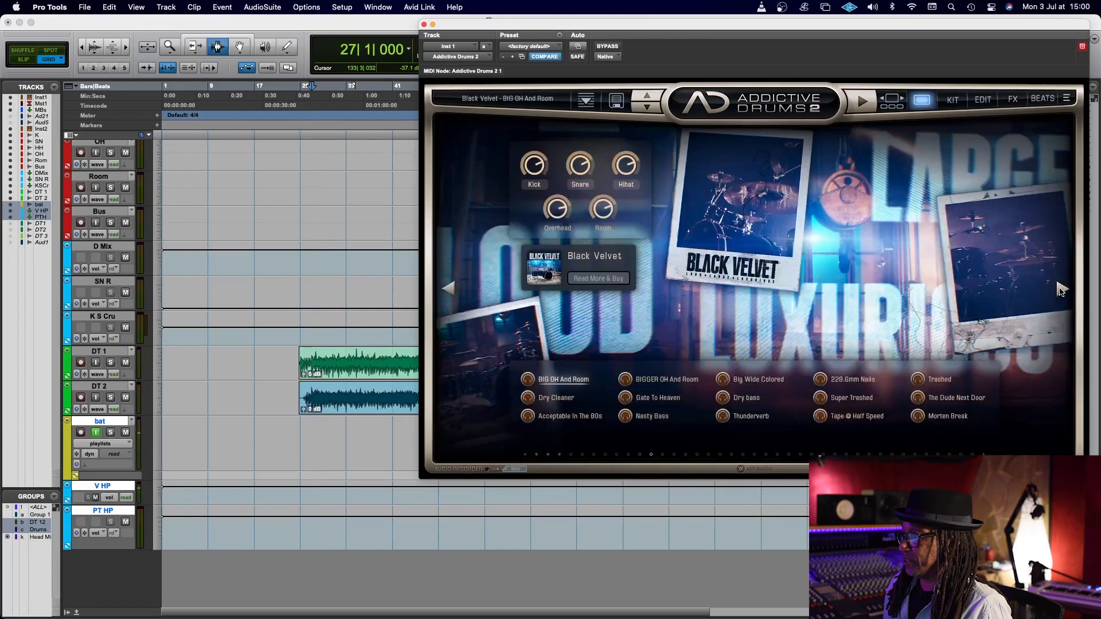
left_click(1059, 289)
left_click(1059, 289)
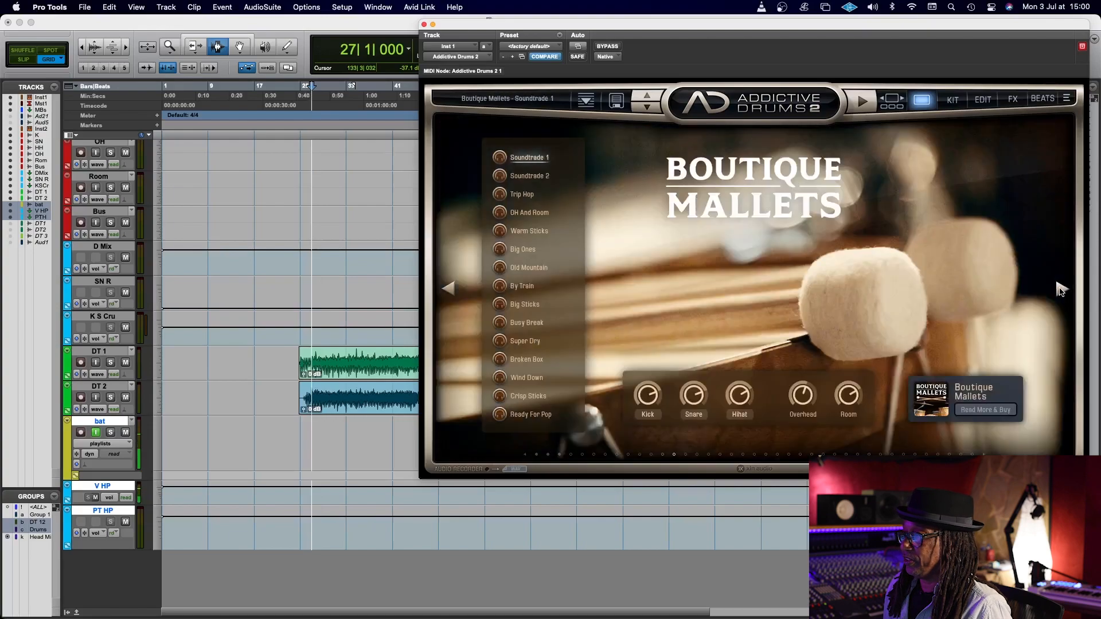
left_click(1059, 289)
left_click(1059, 289)
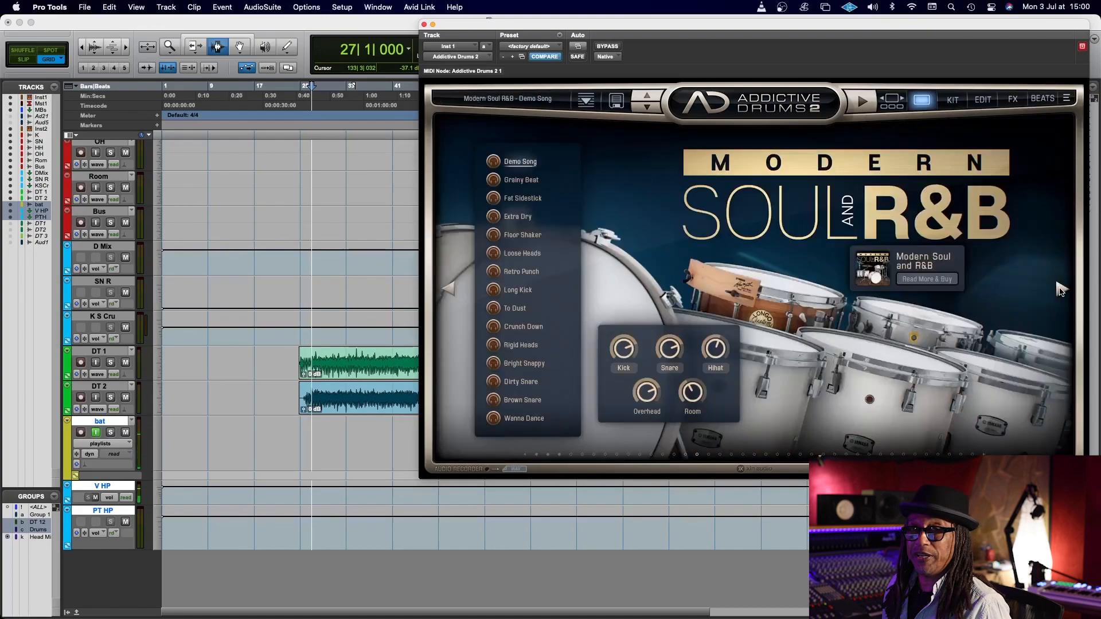
left_click(1059, 289)
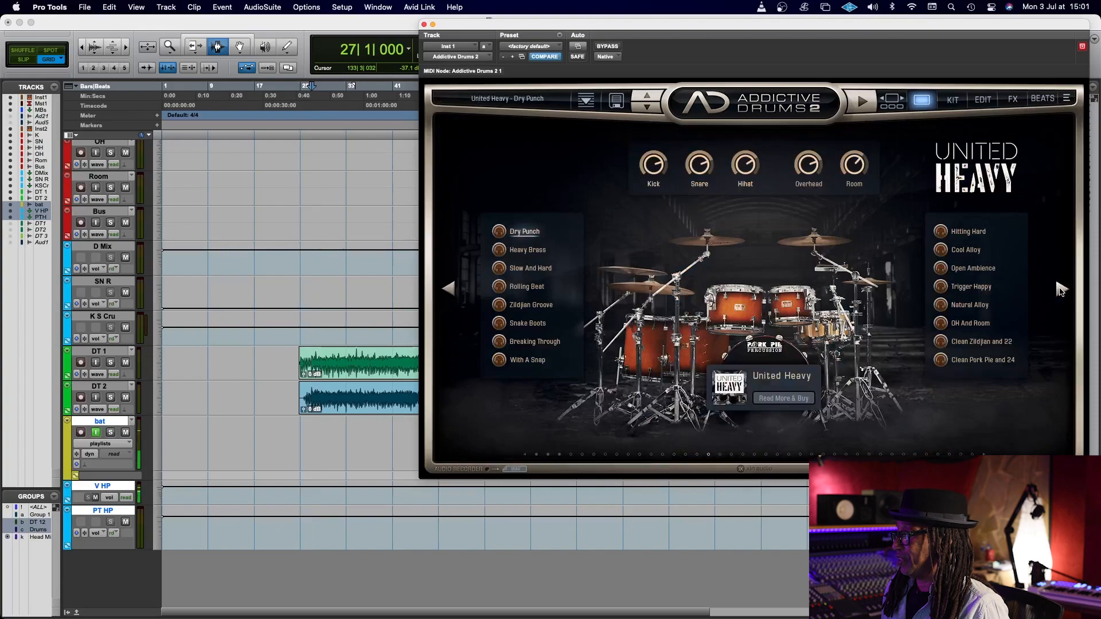
left_click(1059, 289)
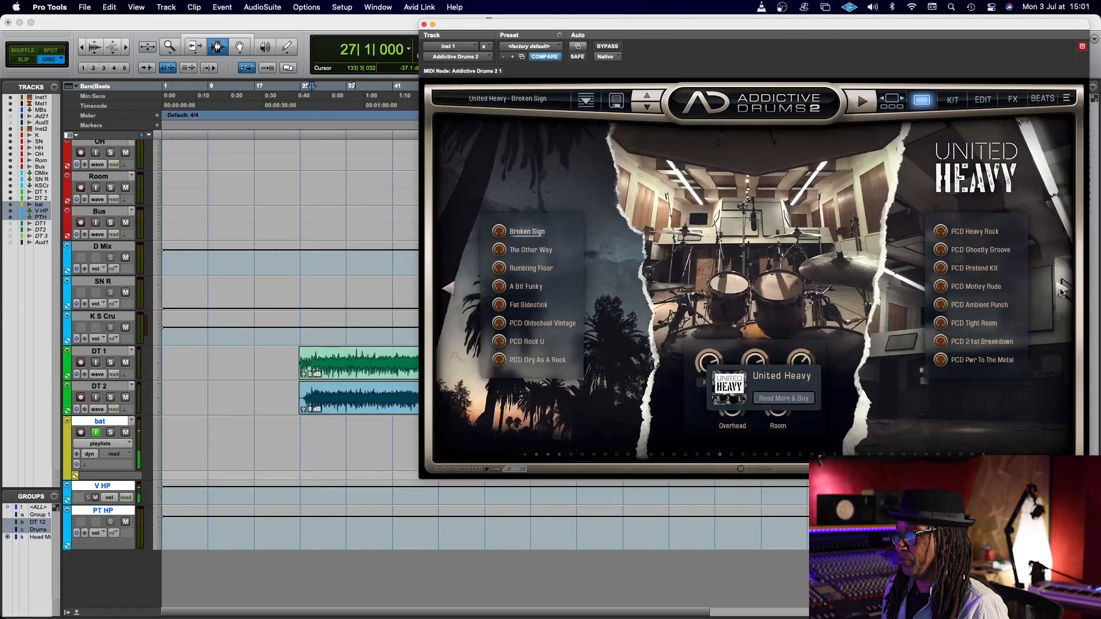
left_click(1060, 289)
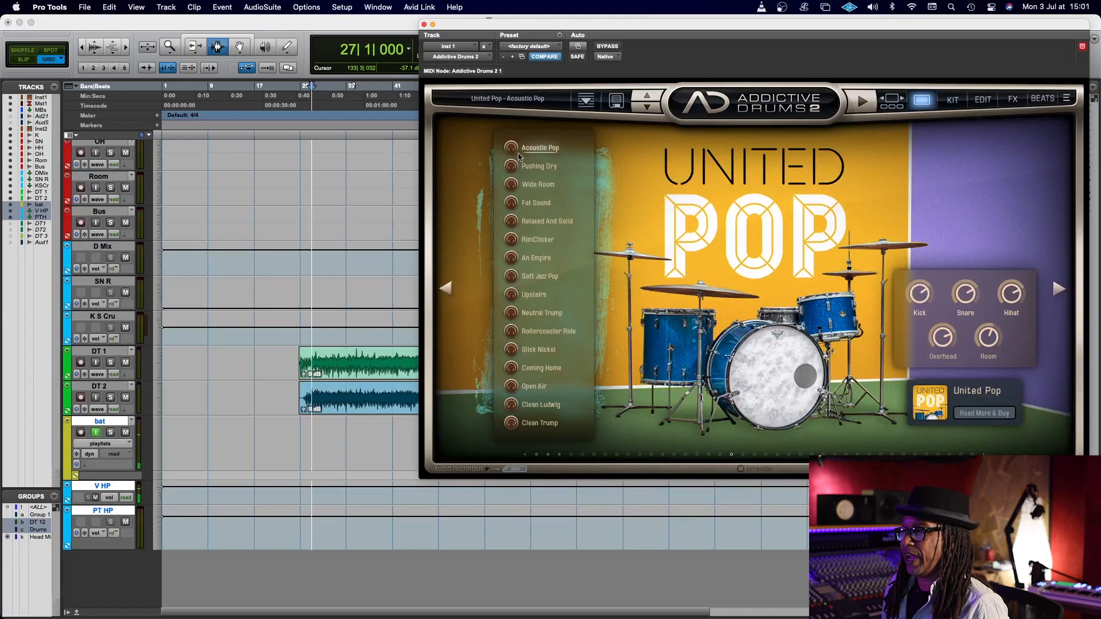
Step: Audition the Pushing Dry preset of the United Pop kit
left_click(532, 166)
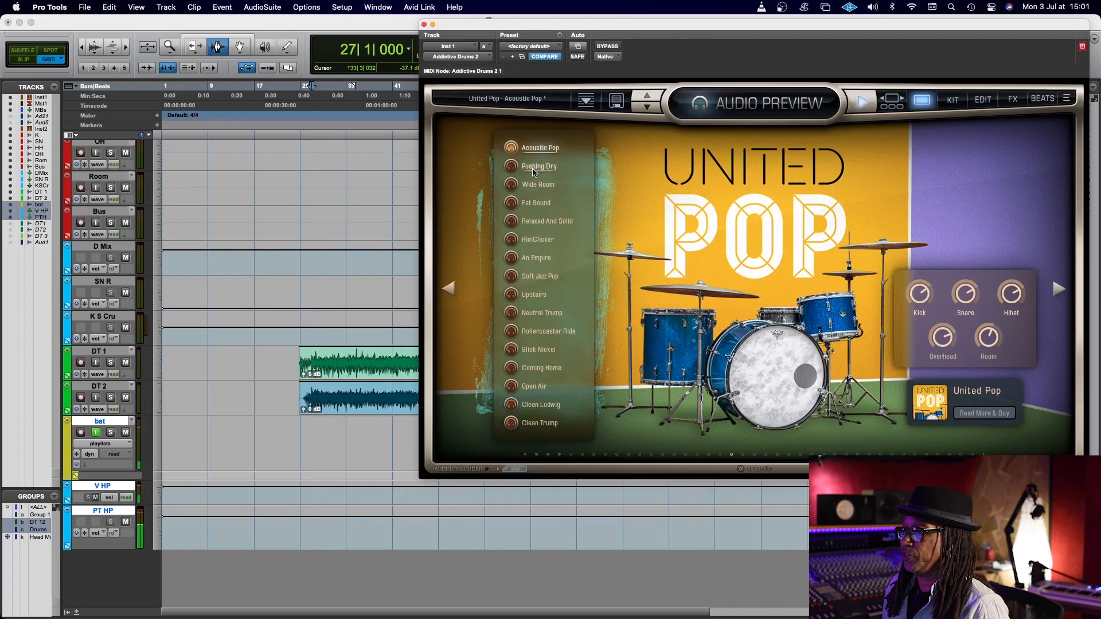
left_click(537, 168)
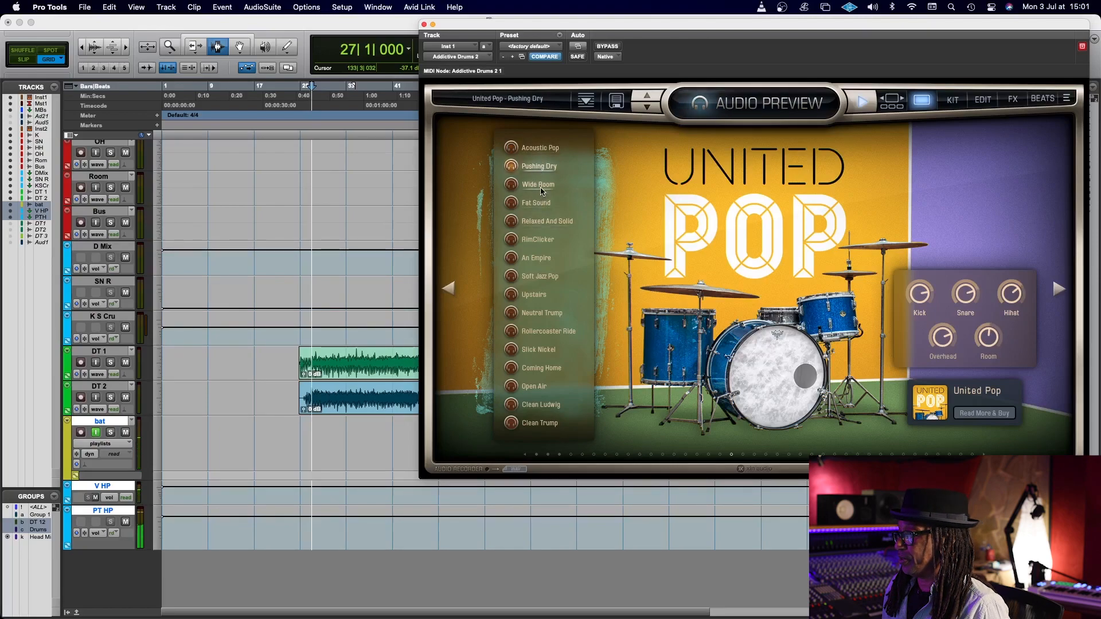
Step: Move forward to the Vintage Dry ExploreMap and audition its Contemp Dry preset
left_click(1059, 289)
left_click(1059, 288)
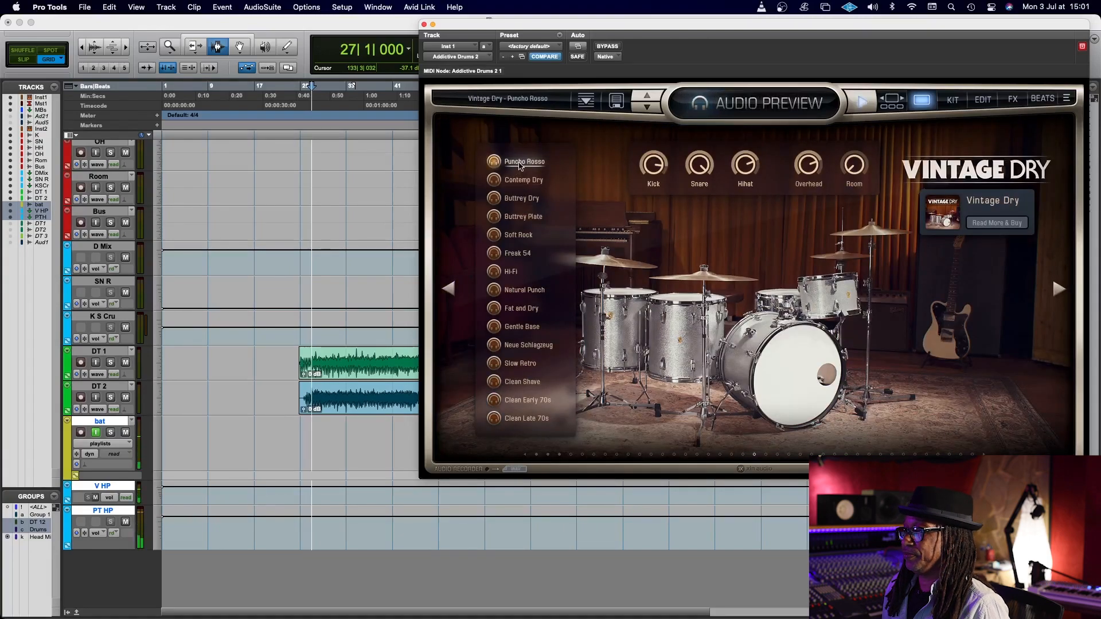
left_click(523, 180)
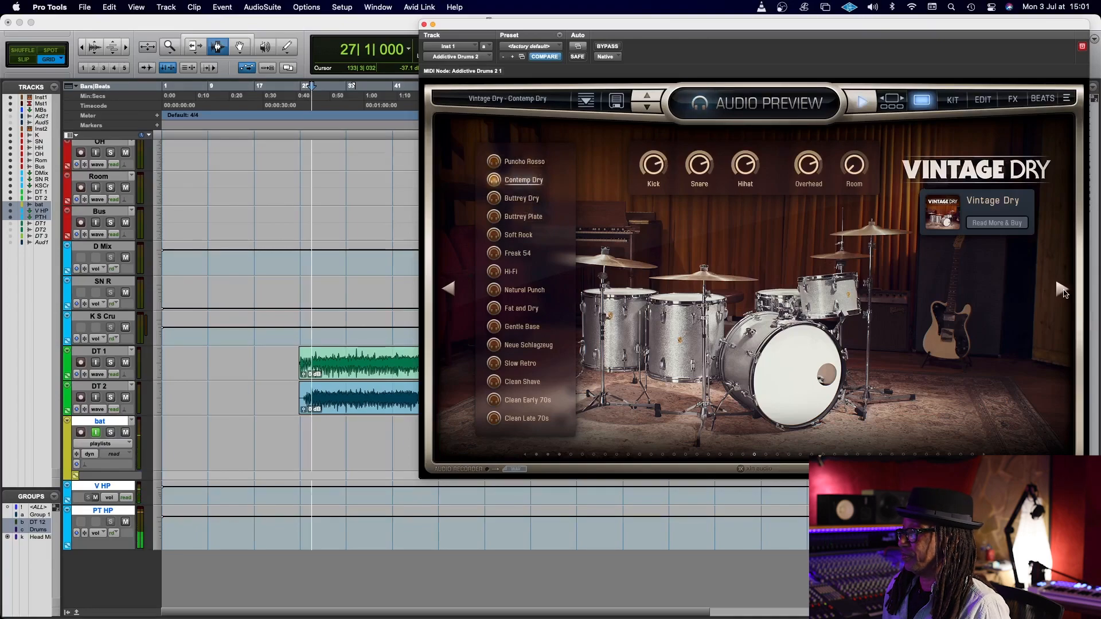
Step: Move forward to the Session Percussion ExploreMap and audition its Block Rock preset
left_click(1061, 290)
left_click(1061, 289)
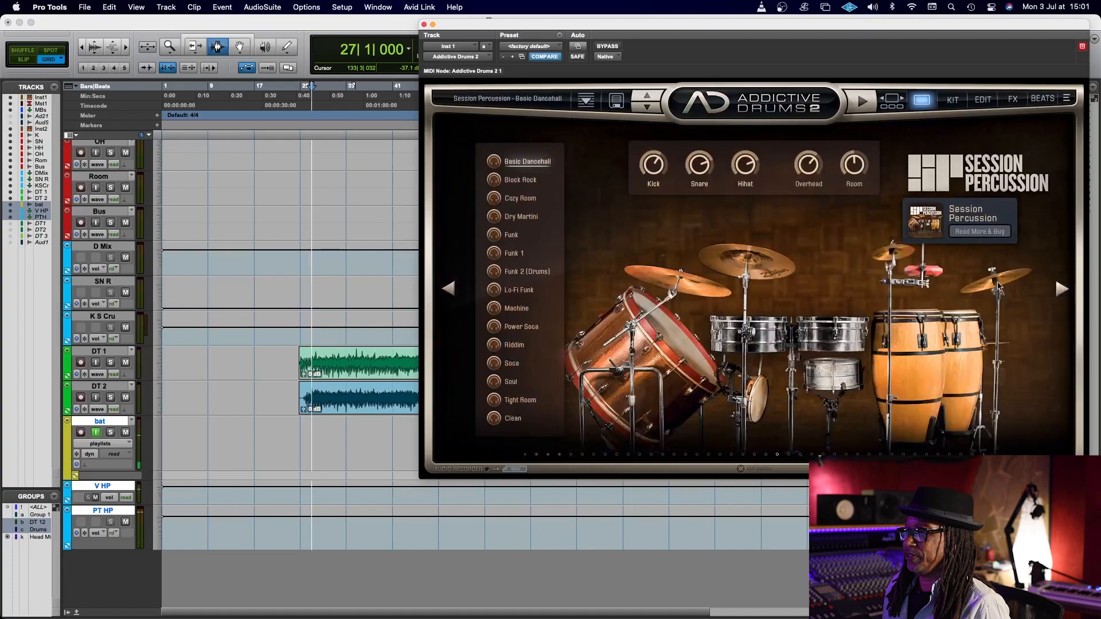
left_click(520, 180)
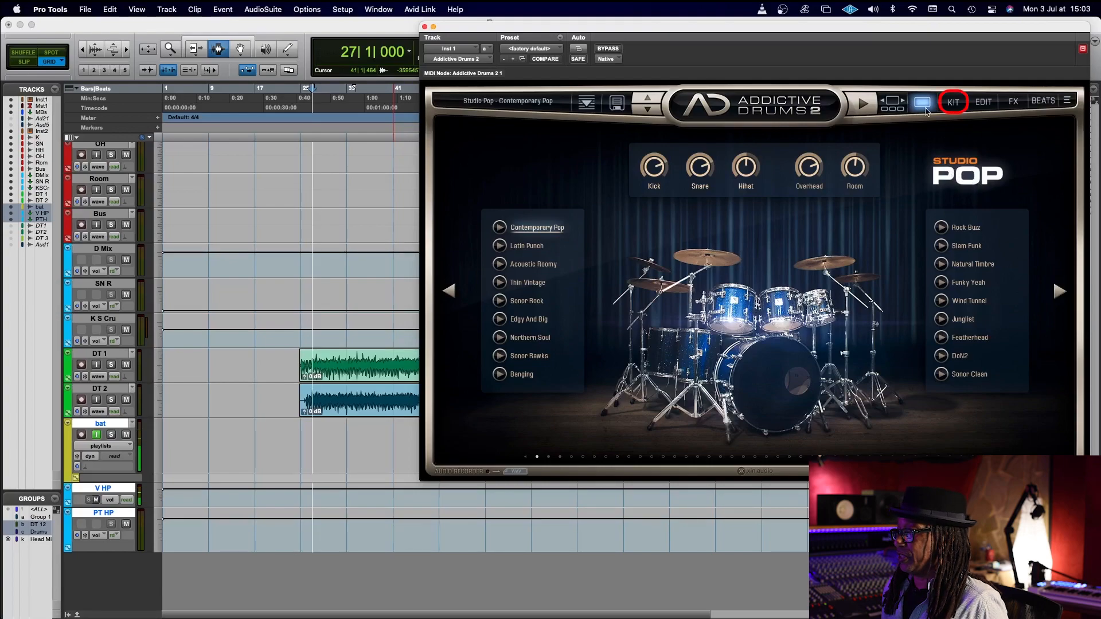
Step: Show the Kit page and cycle the Cym 1 slot through the available cymbals to the Sabian HH Thin crash
left_click(956, 104)
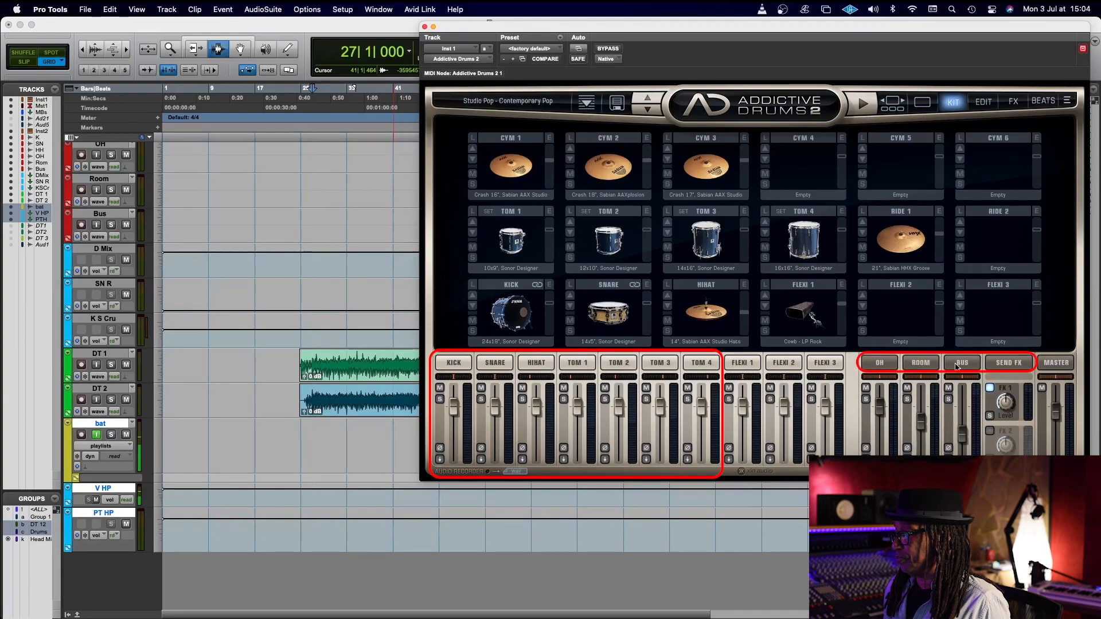
left_click(472, 150)
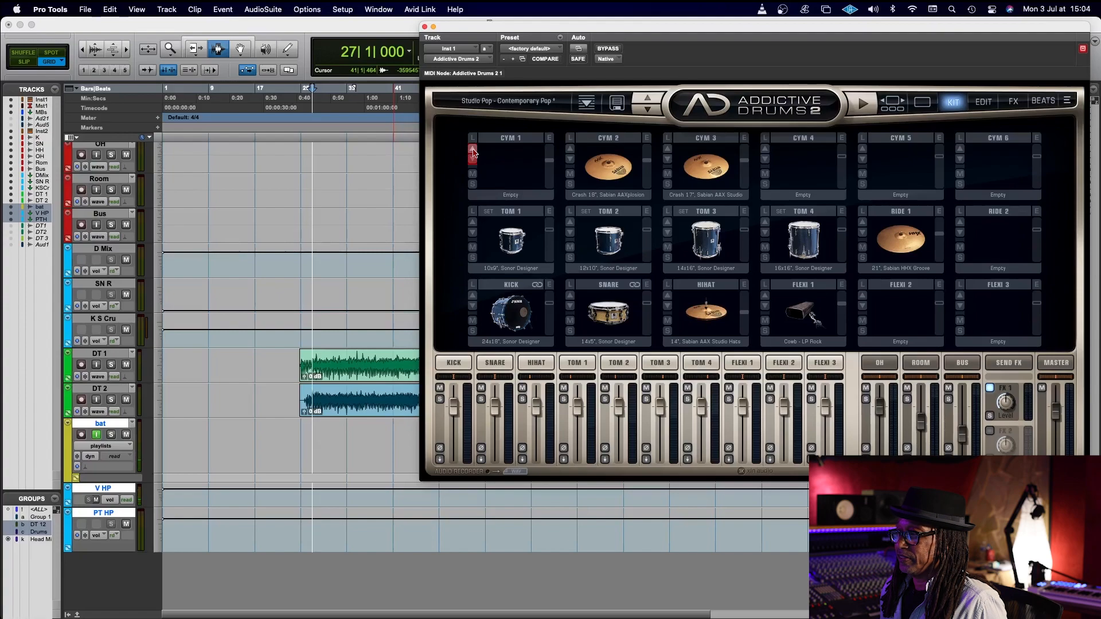
left_click(472, 150)
left_click(473, 150)
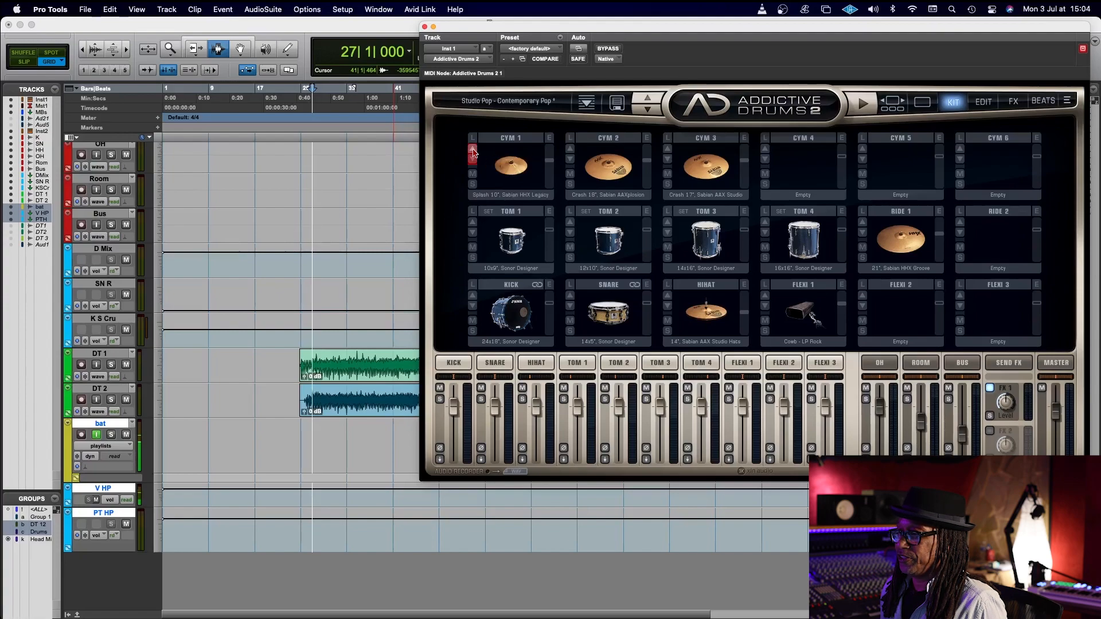
left_click(473, 149)
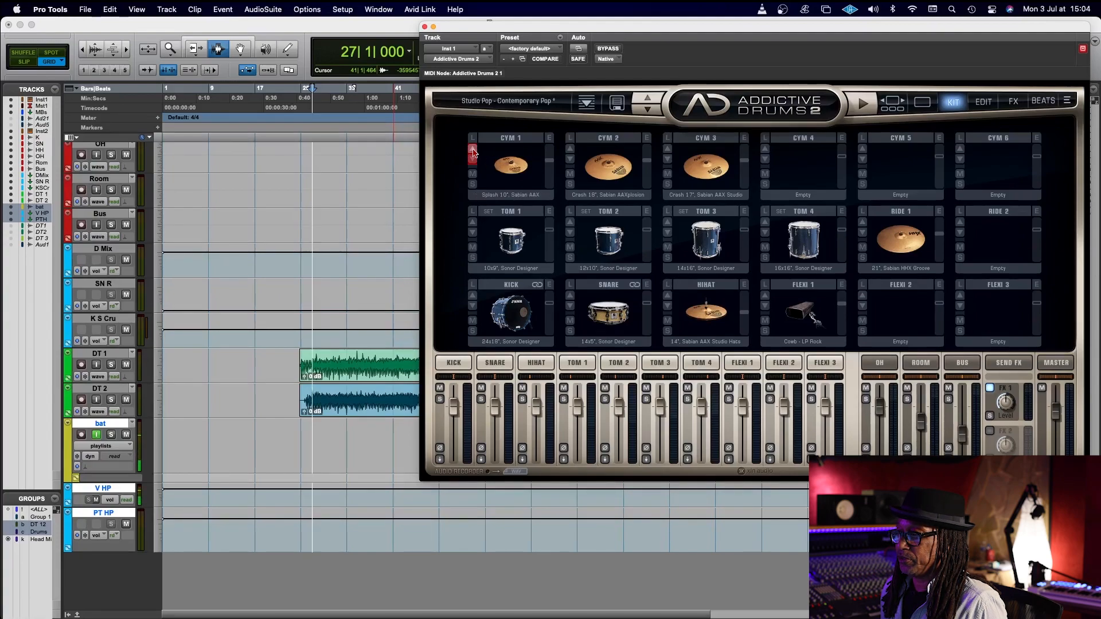
left_click(472, 149)
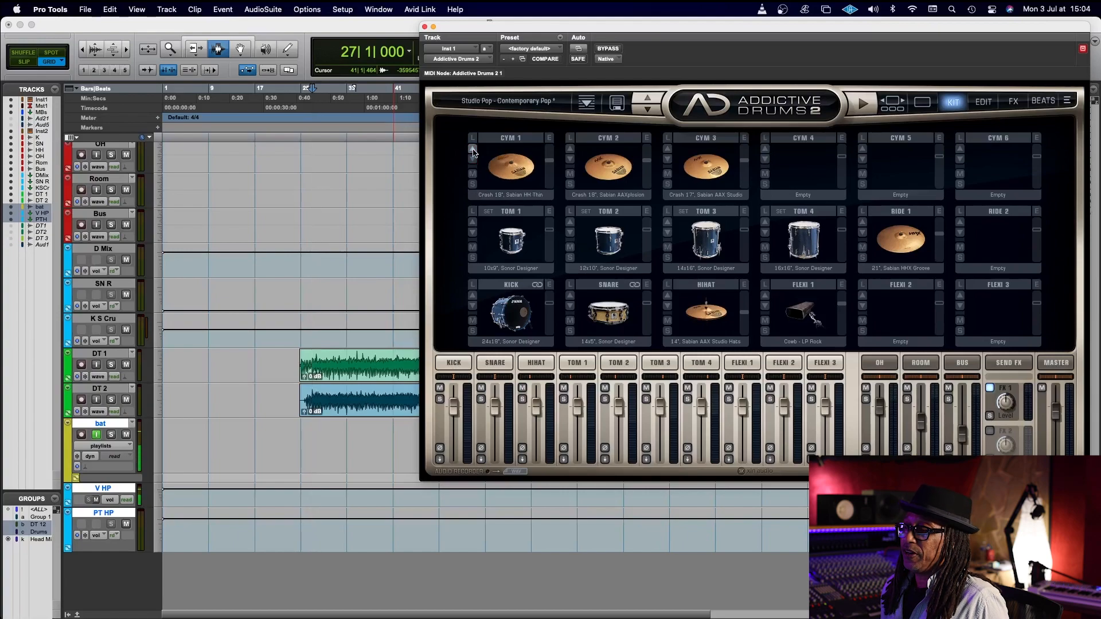
Step: Swap Cym 1 between the 10" Sabian AAX splash and 19" Sabian HHX crash, and audition the HHX and HH Thin crashes
left_click(472, 160)
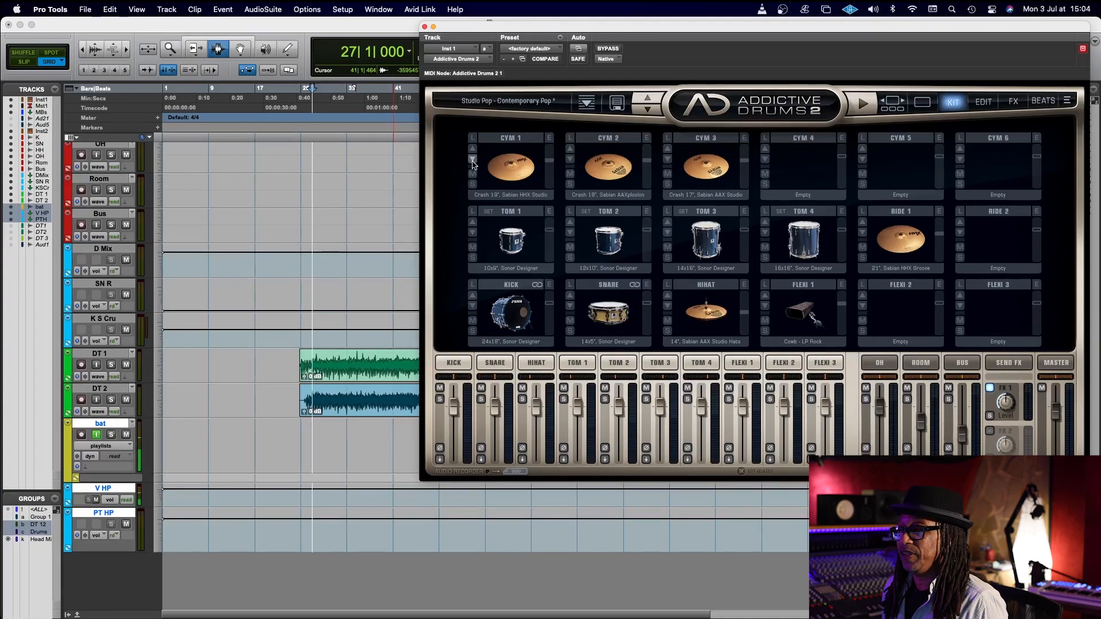
left_click(472, 160)
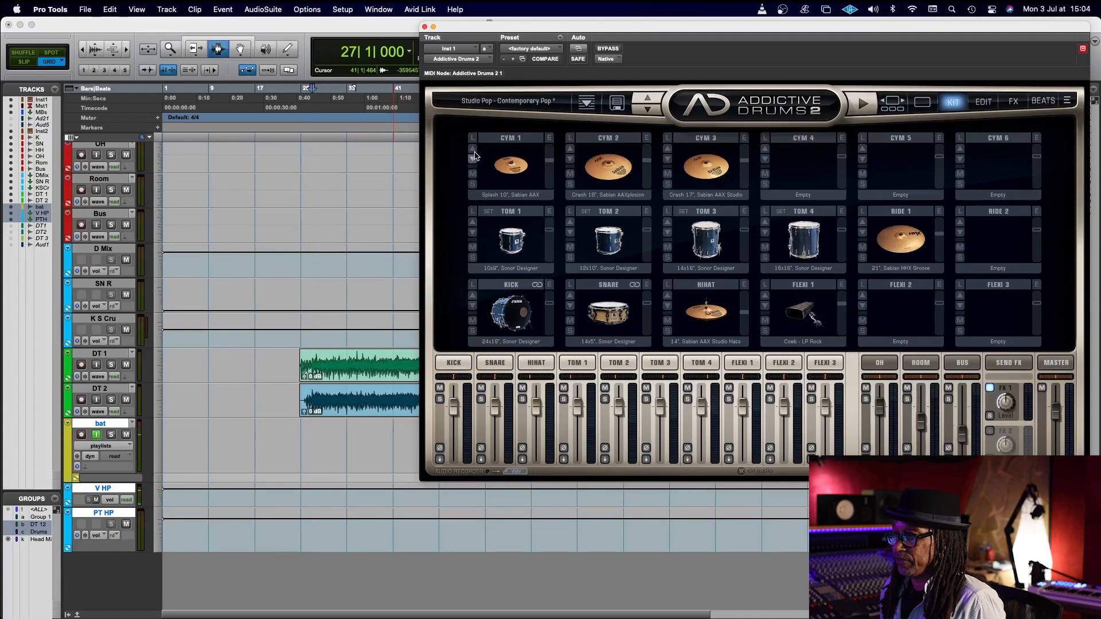
left_click(472, 148)
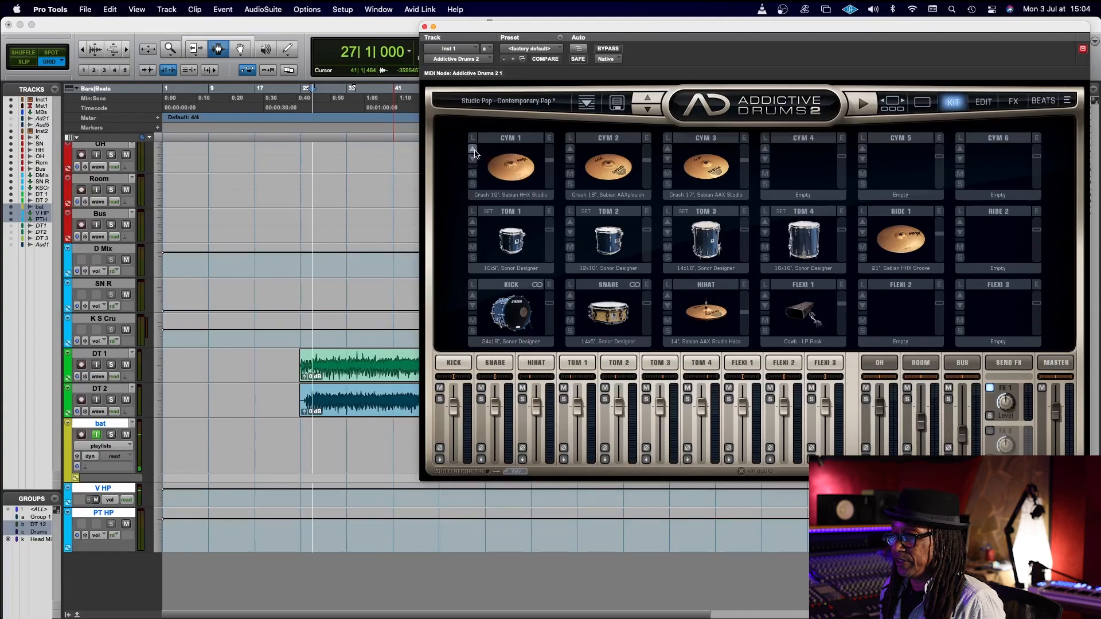
left_click(521, 179)
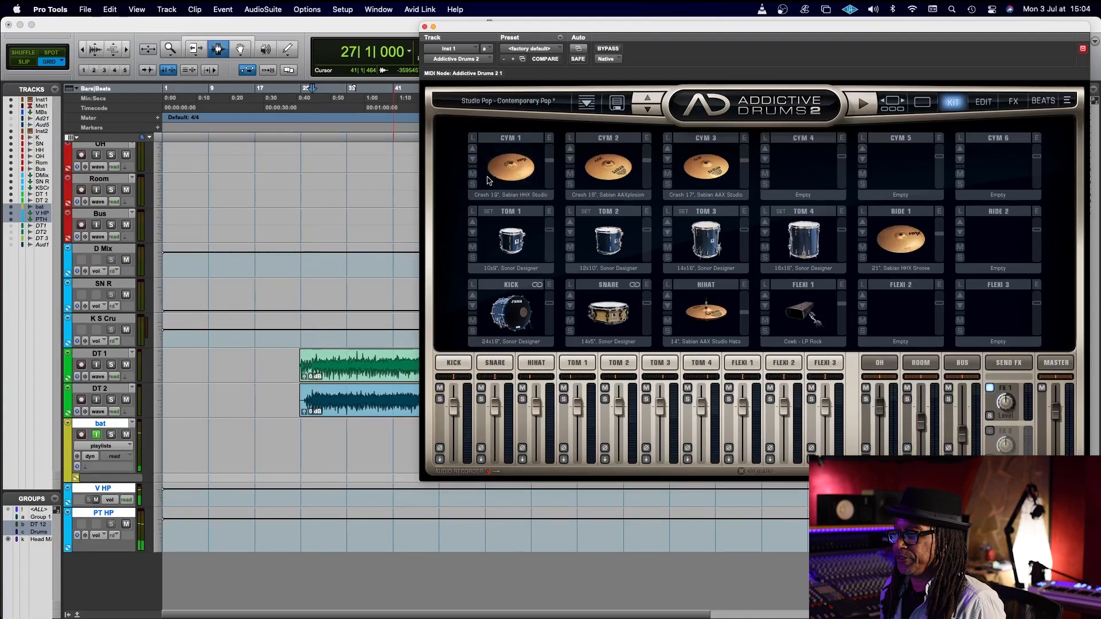
left_click(472, 148)
left_click(506, 180)
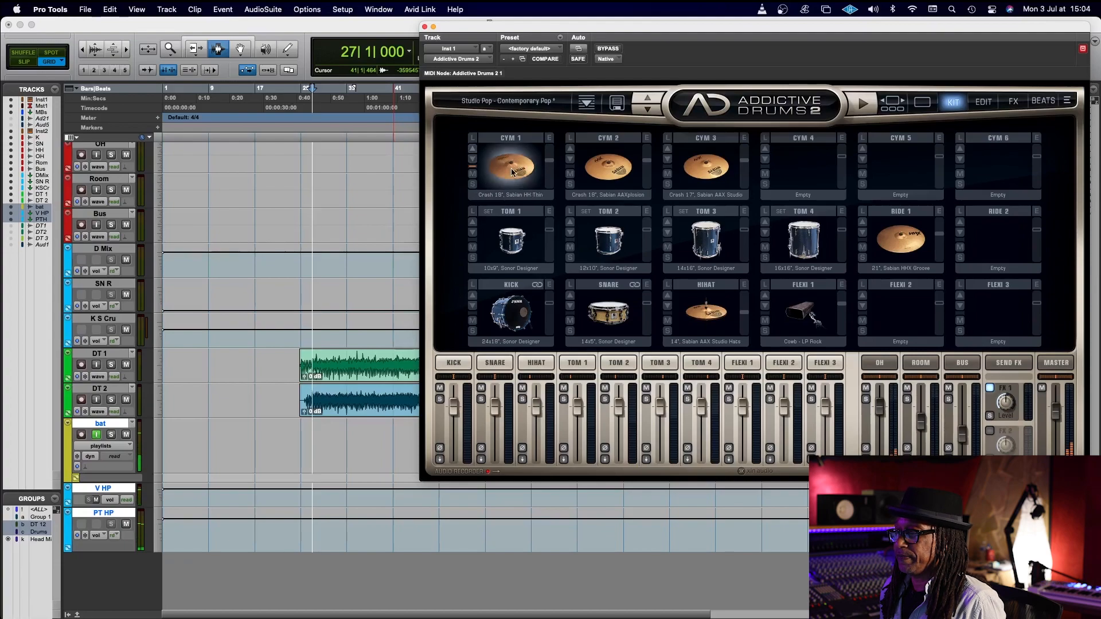
Step: Change the Cym 1 slot to the 10" Sabian AAX splash
left_click(473, 159)
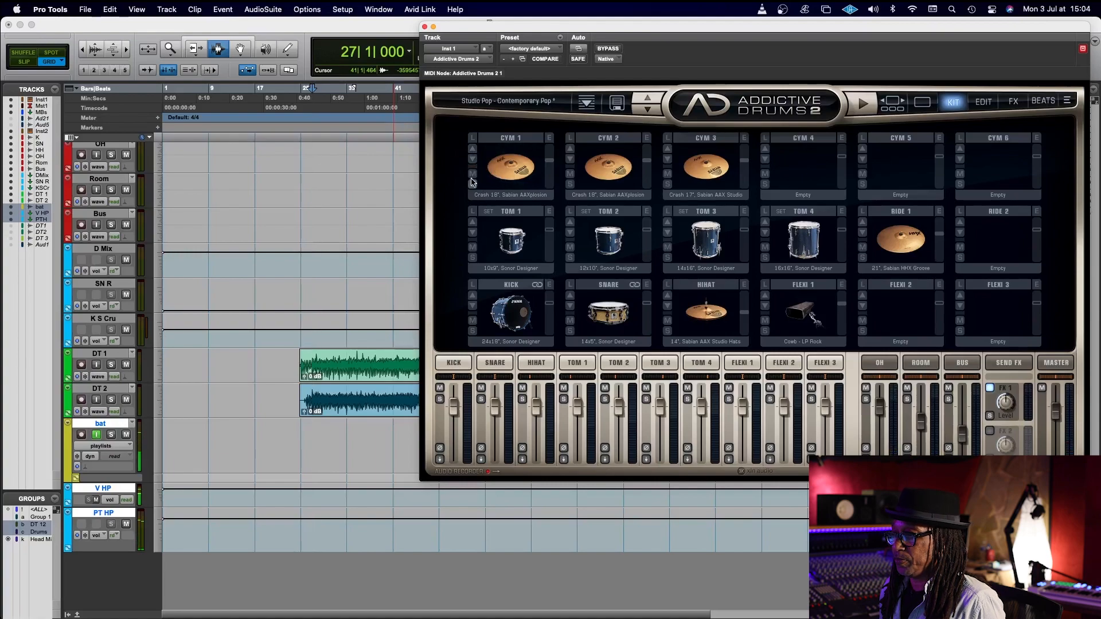
left_click(473, 160)
left_click(473, 159)
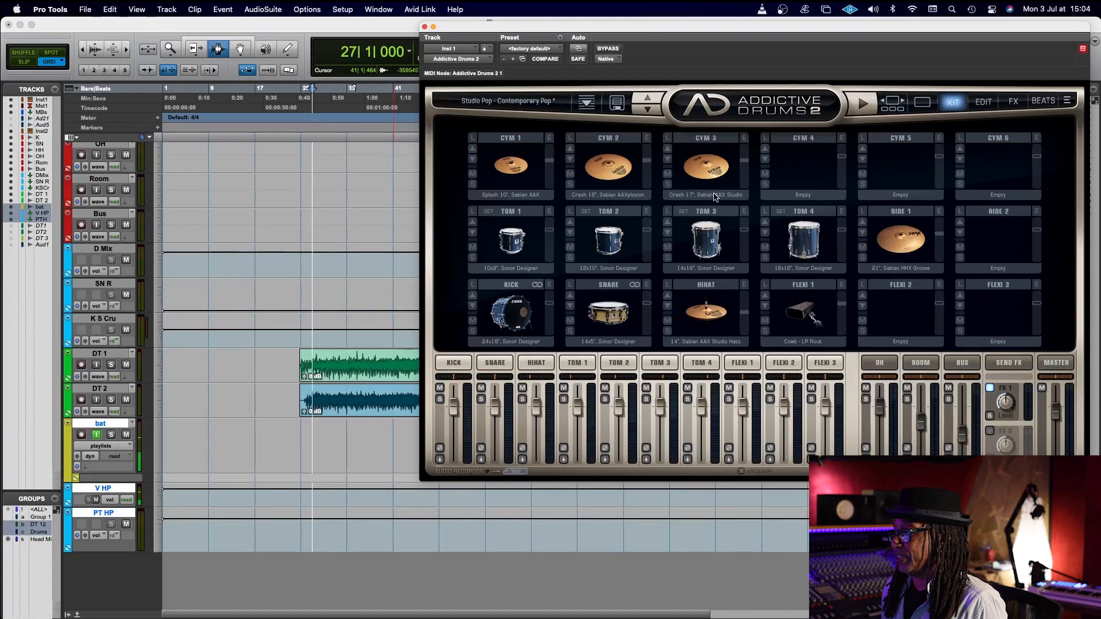
Step: Audition the Ride 1 cymbal and Toms 1 to 4 on the Kit page
left_click(904, 248)
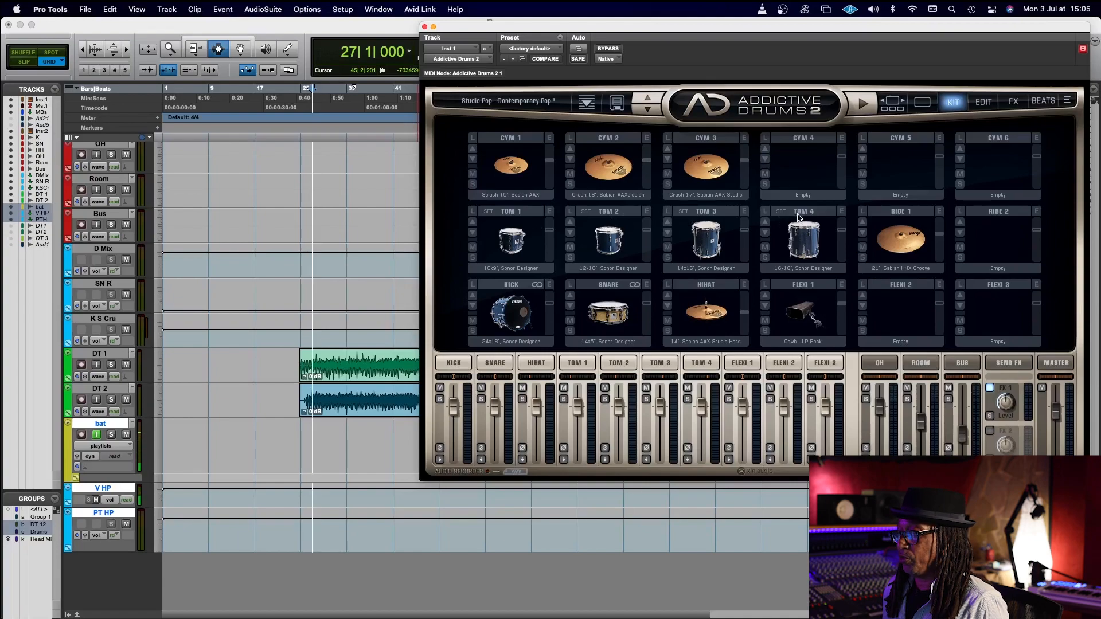
left_click(518, 247)
left_click(611, 246)
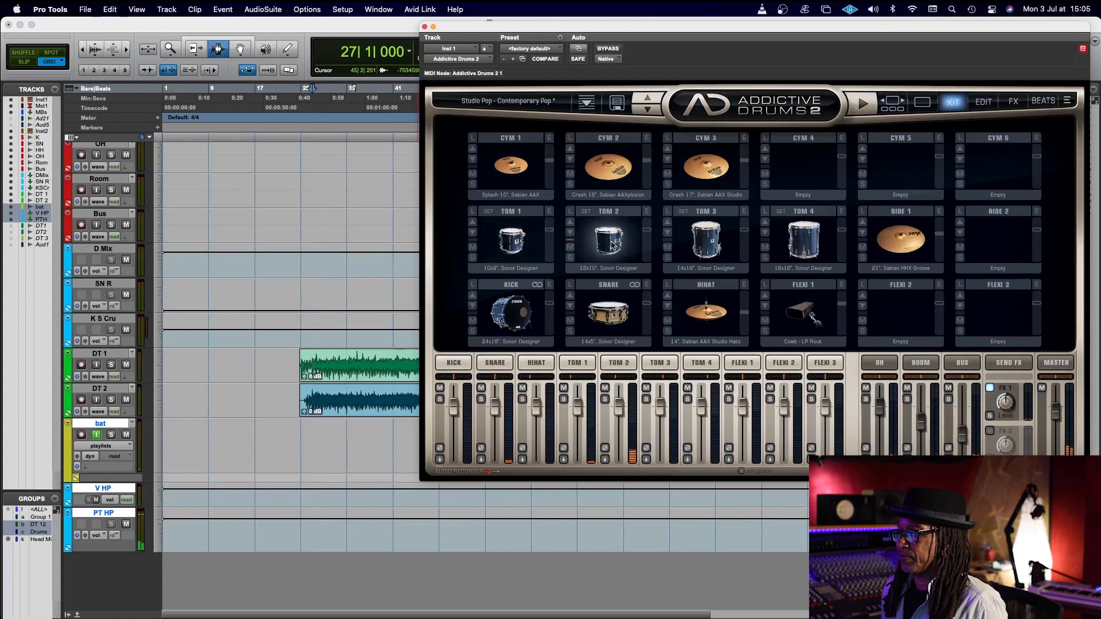
left_click(702, 245)
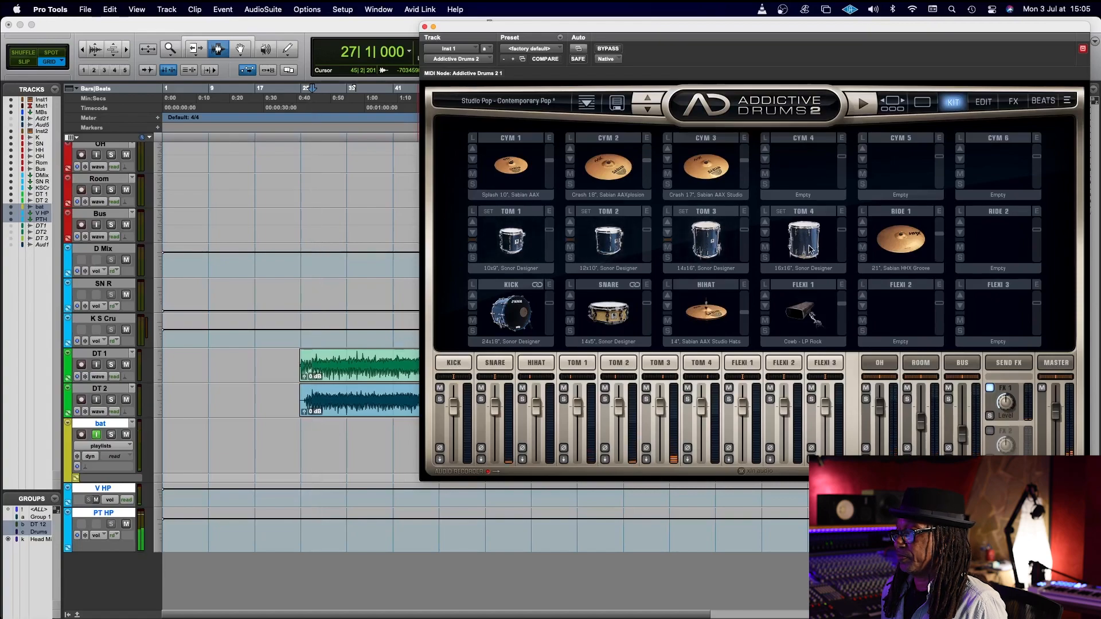
left_click(807, 249)
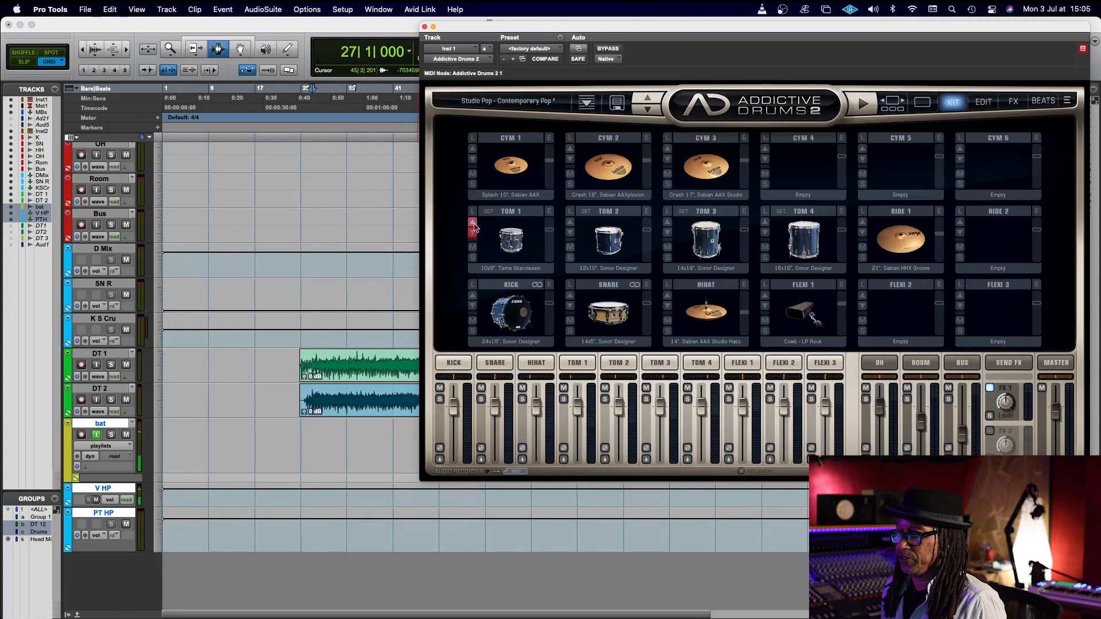
Step: Compare the Tama Starclassic and Sonor Designer drums in the Tom 1 slot, finishing on the Sonor Designer
left_click(507, 240)
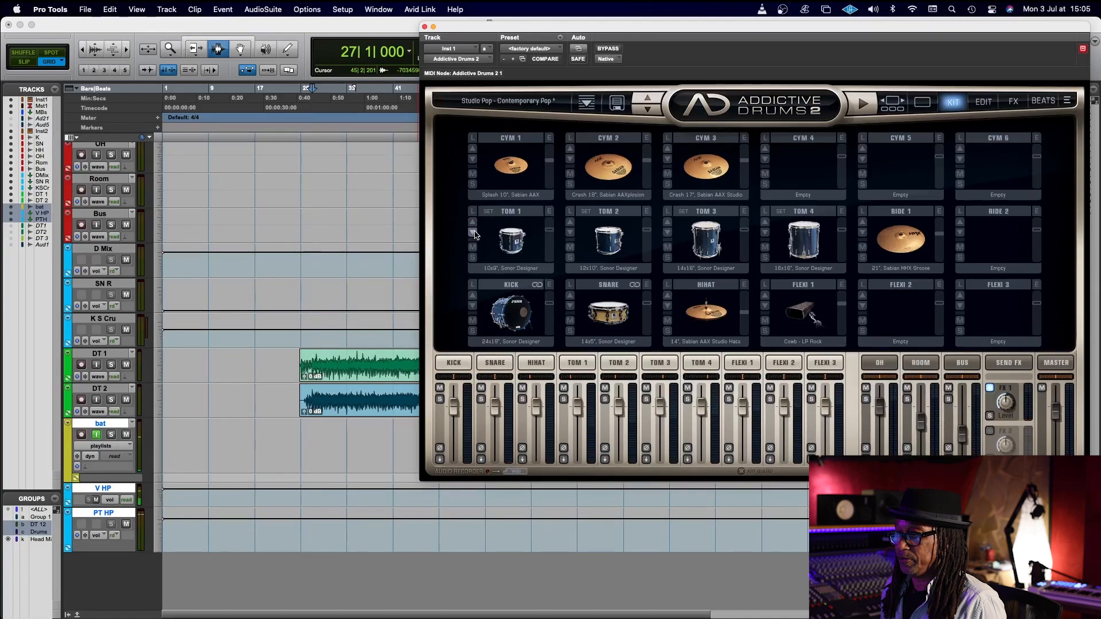
left_click(505, 240)
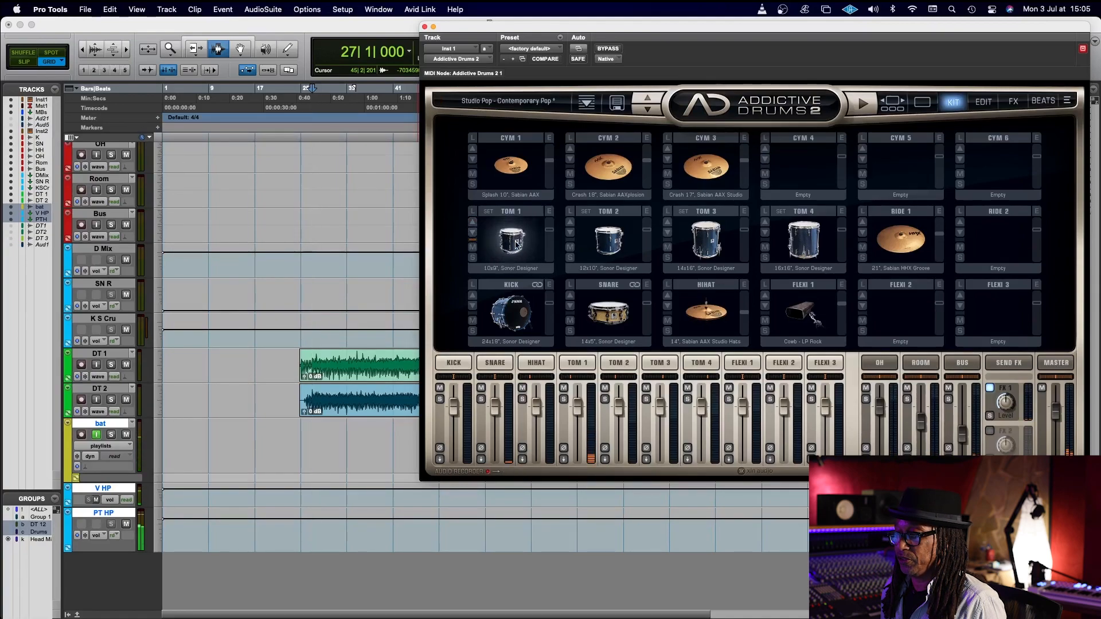
left_click(473, 233)
left_click(483, 242)
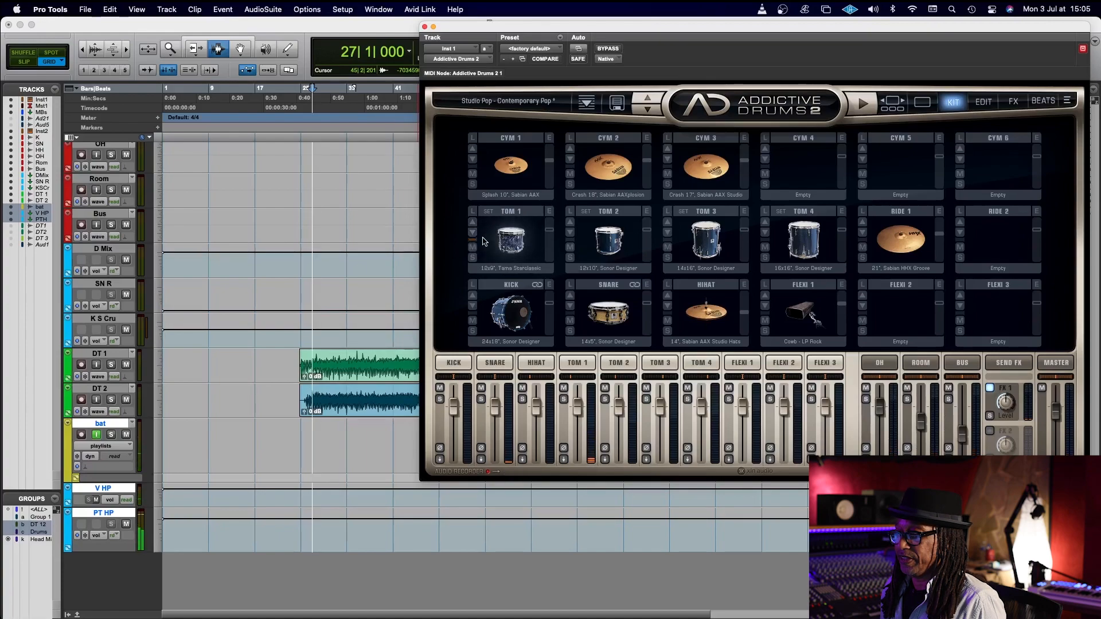
left_click(472, 222)
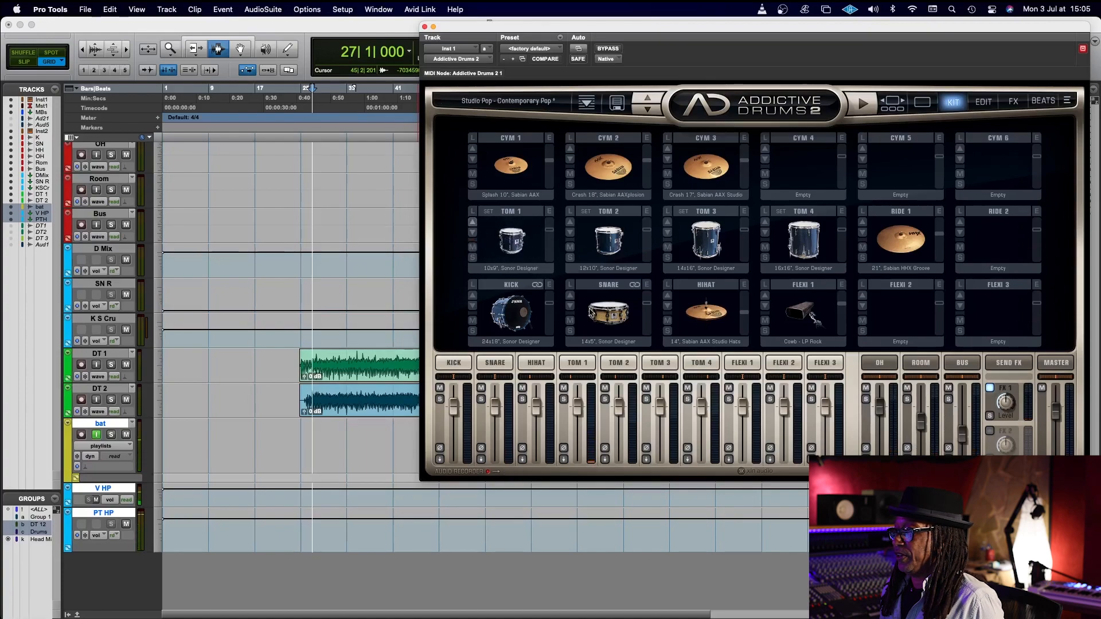
Step: Audition the Kick slot with Sonor Designer, Tama Starclassic and Pearl Masterworks drums, and return it to the Sonor Designer
left_click(507, 307)
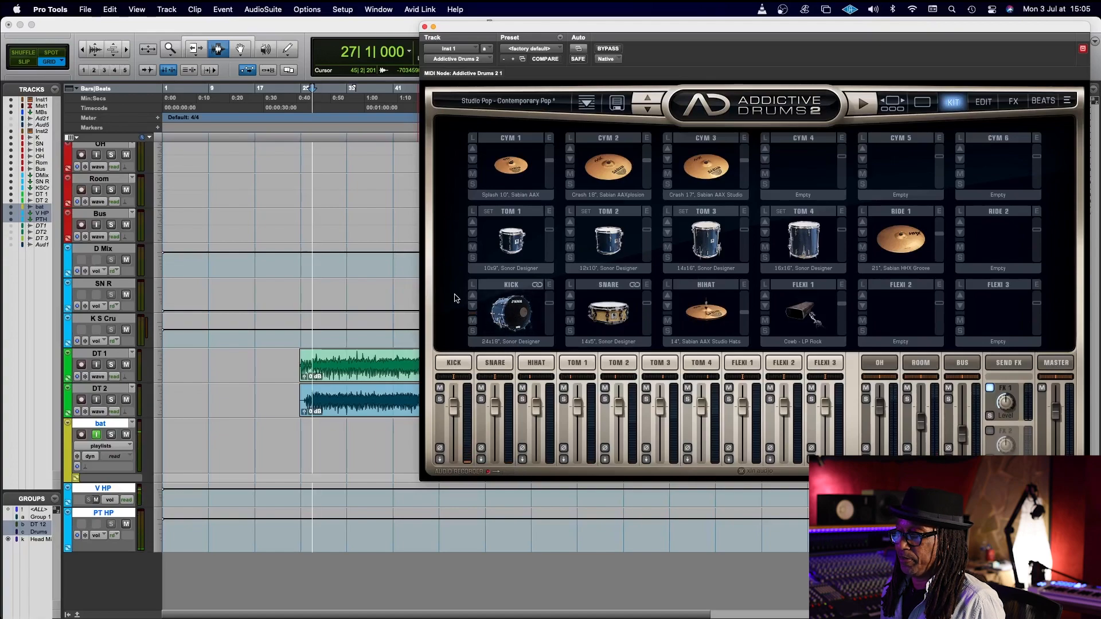
left_click(471, 297)
left_click(500, 317)
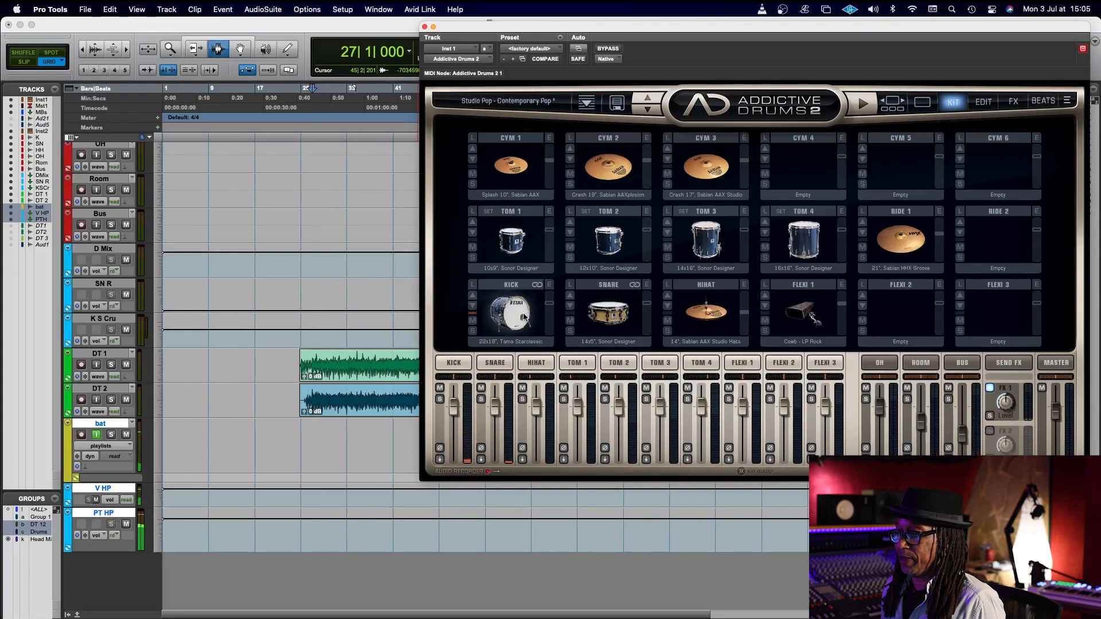
left_click(471, 297)
left_click(515, 317)
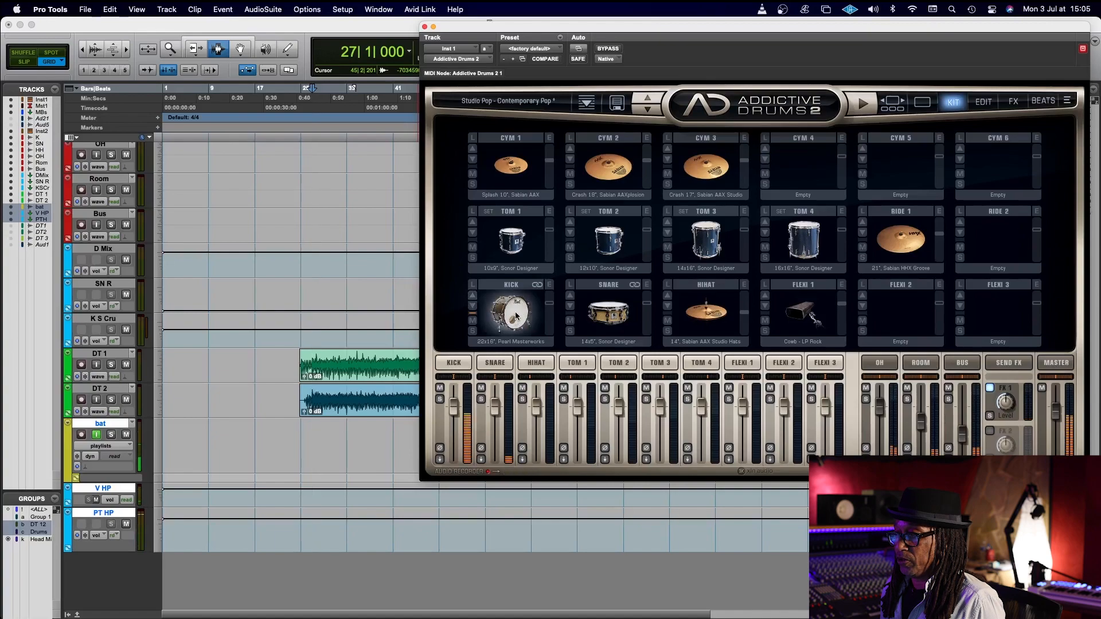
left_click(473, 307)
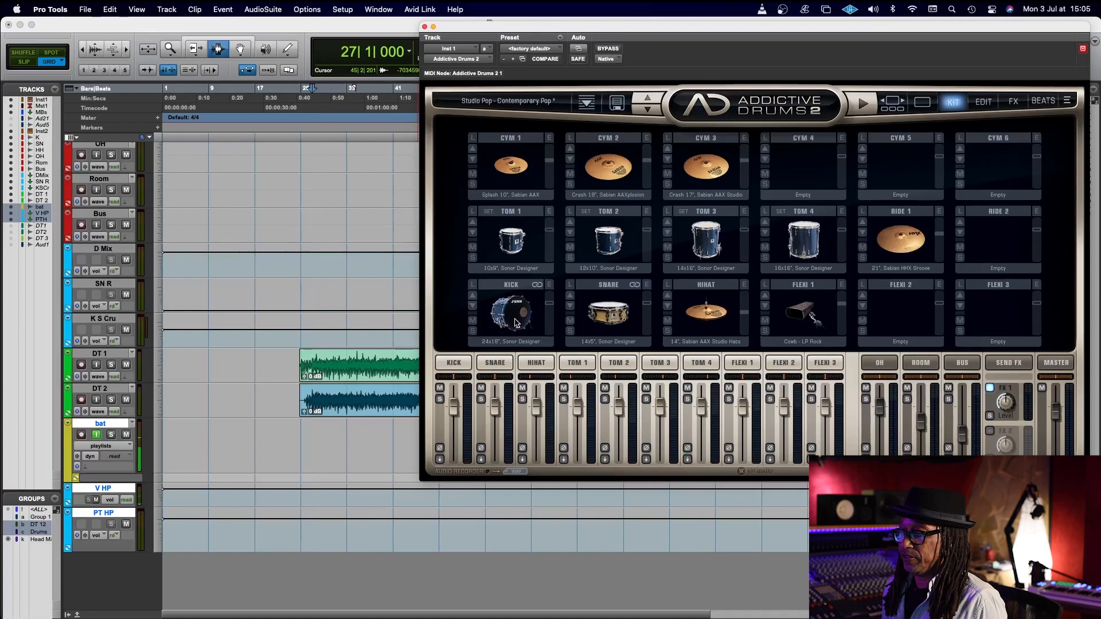
left_click(515, 323)
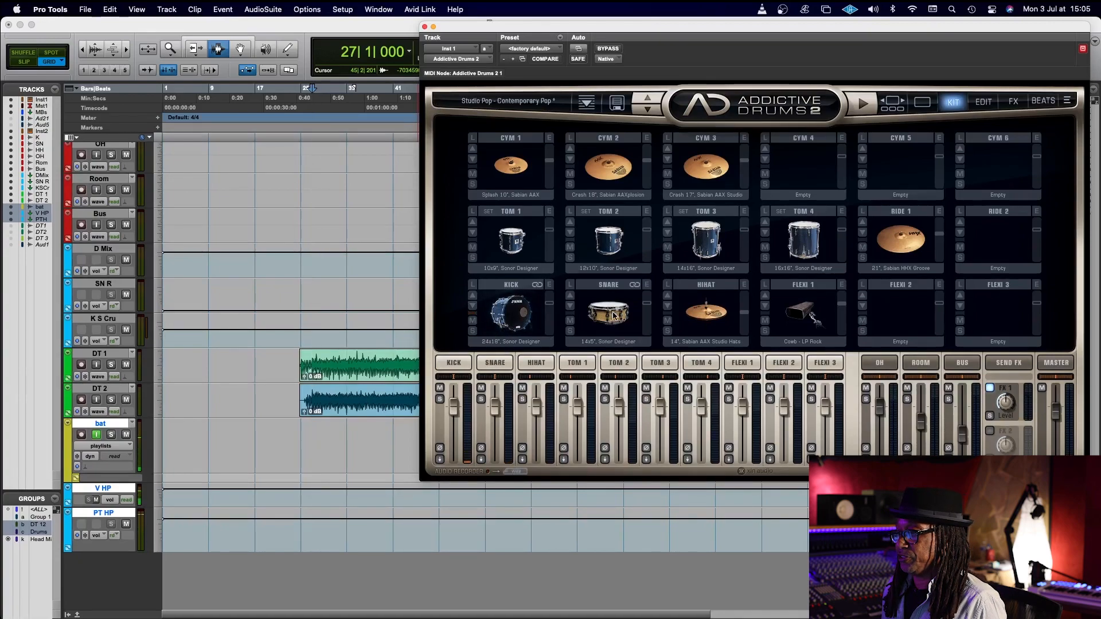
Step: Audition the snare, cycle its slot through the Tama Starclassic and Pearl Signature models, and return it to the Sonor Designer
left_click(612, 314)
left_click(571, 296)
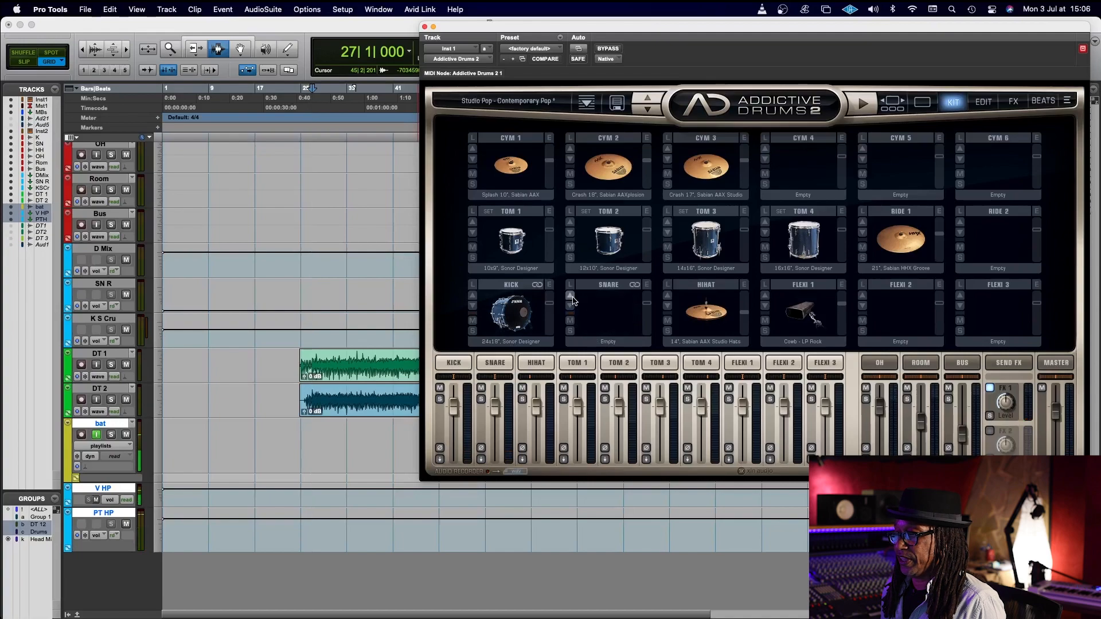
left_click(571, 306)
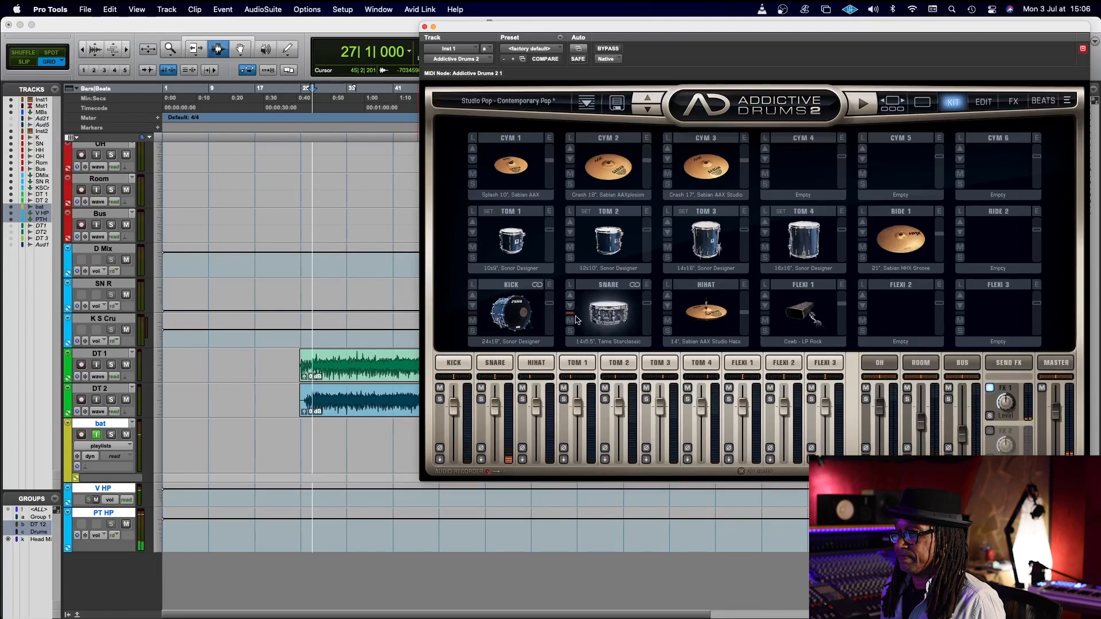
left_click(567, 297)
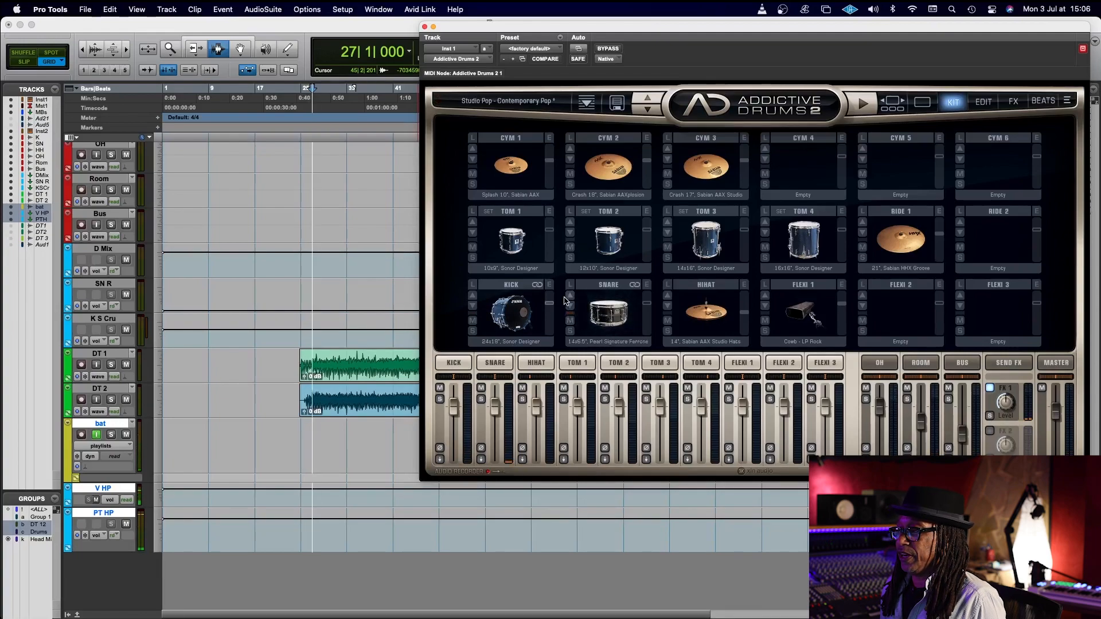
left_click(570, 296)
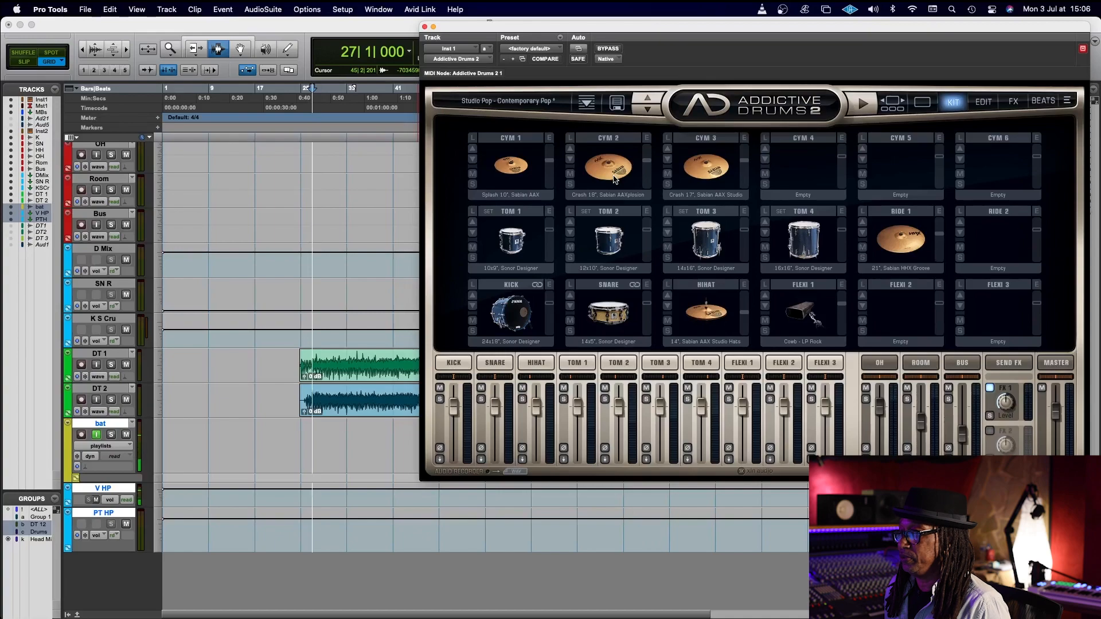
Step: Audition the 14" Sabian AAX Studio Hats in the Hihat slot with repeated hits
left_click(708, 320)
left_click(708, 320)
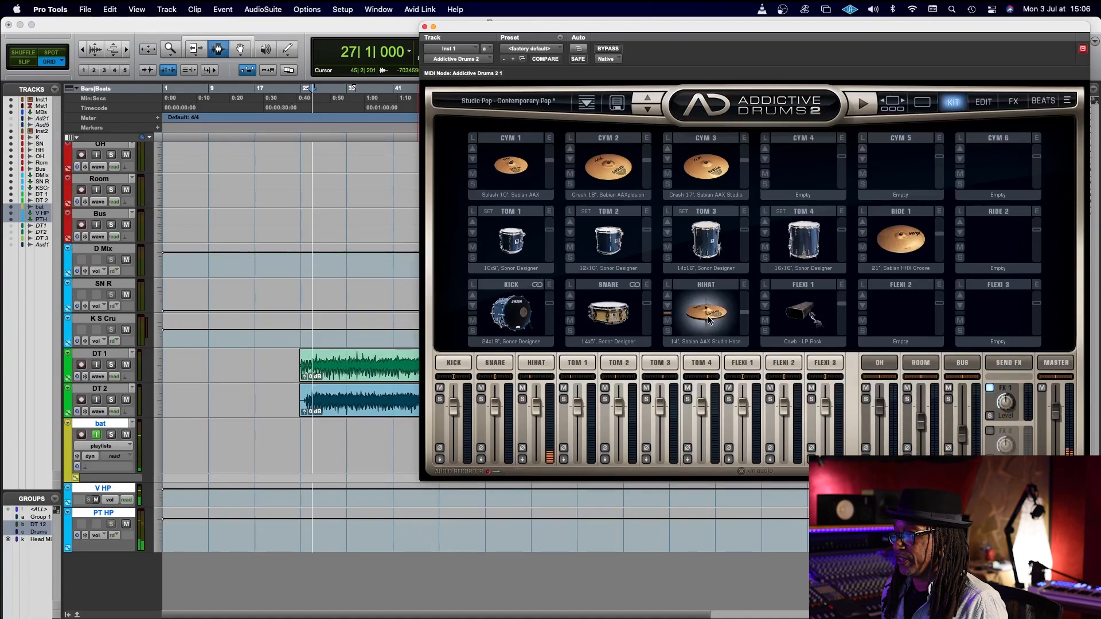
left_click(709, 320)
left_click(708, 320)
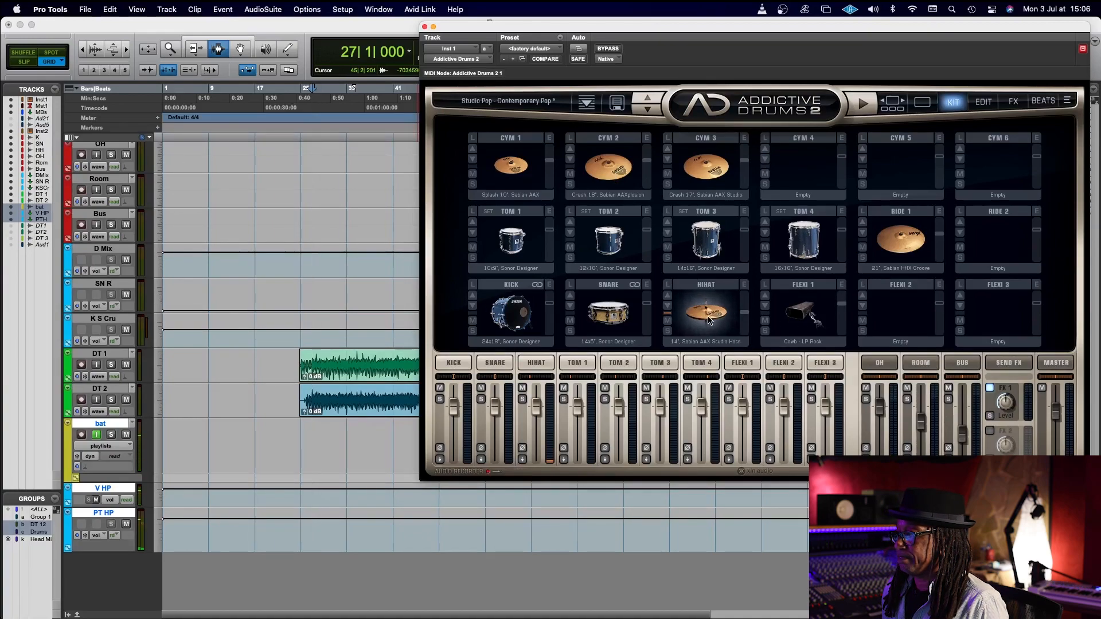
left_click(709, 319)
left_click(709, 320)
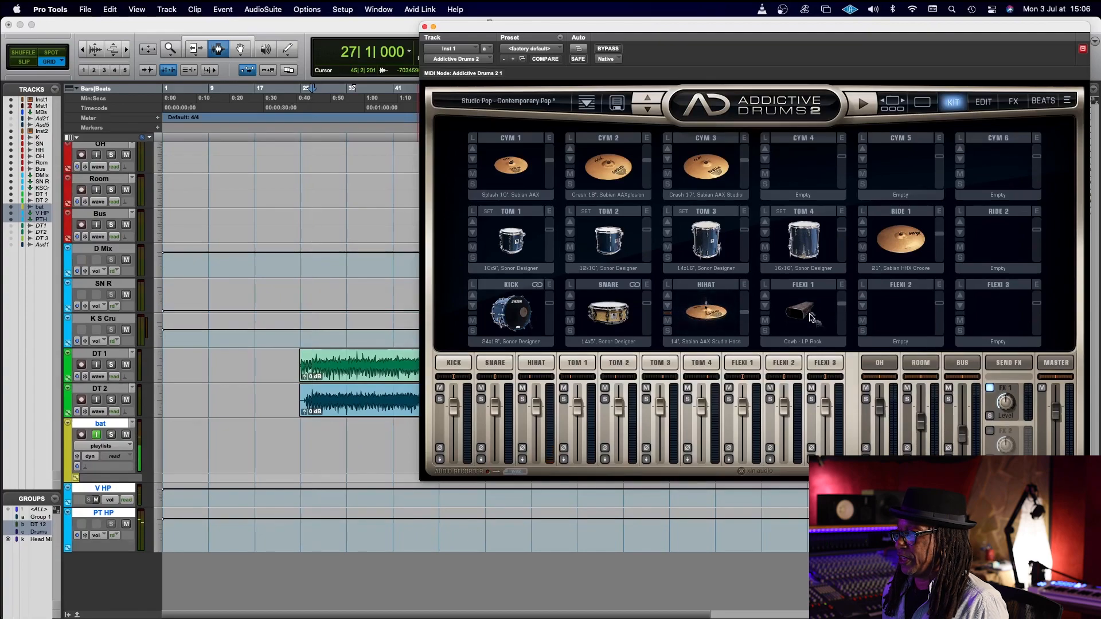
Step: Audition the LP Rock cowbell in the Flexi 1 slot with repeated hits
left_click(808, 317)
left_click(808, 317)
left_click(808, 317)
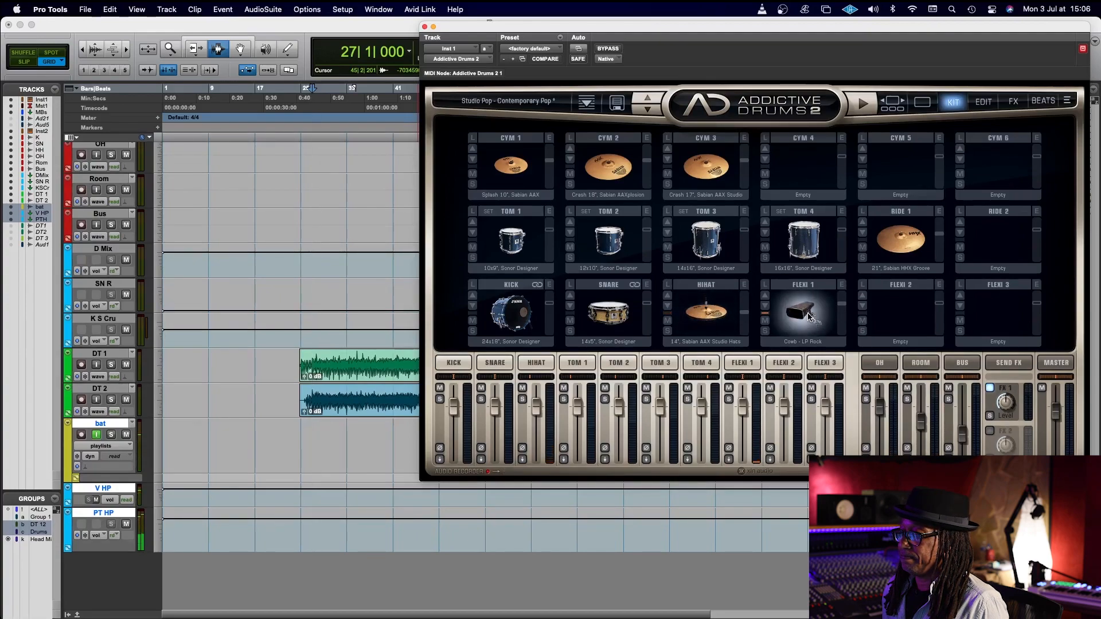
left_click(808, 317)
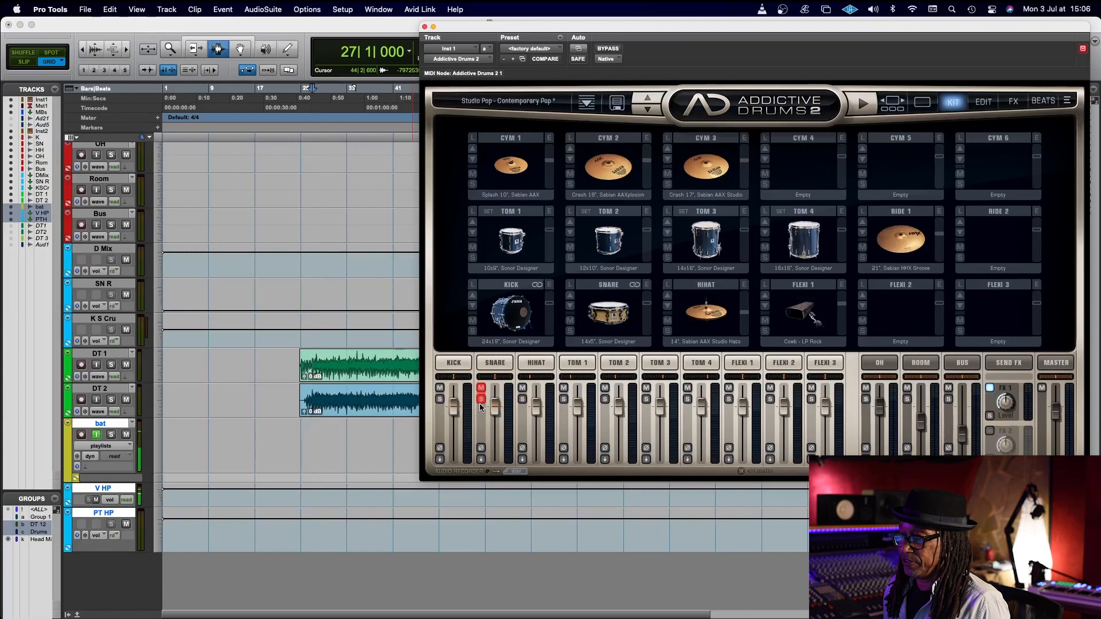
left_click(480, 448)
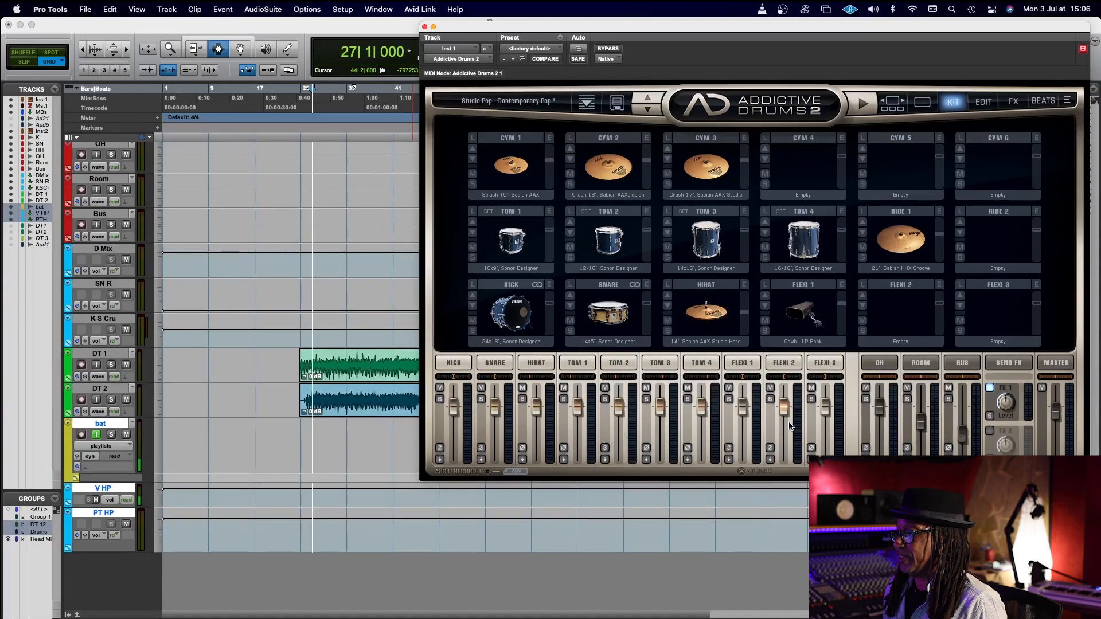
left_click_drag(535, 376, 531, 380)
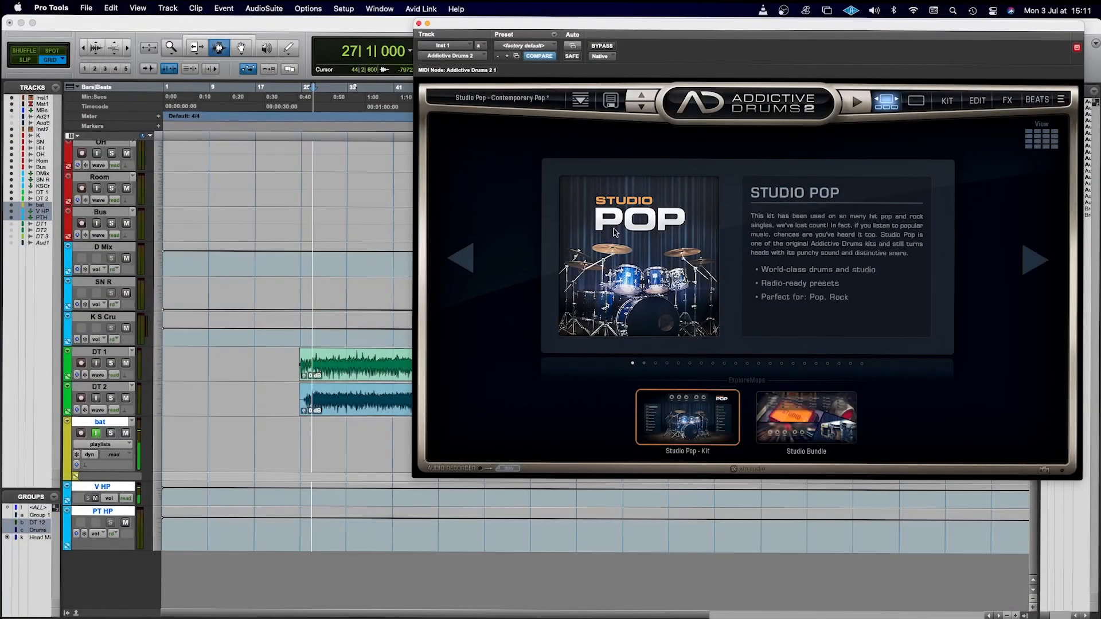
Step: Show the Edit page and audition the kick, snare and hihat through the Kitpiece Select section
left_click(977, 101)
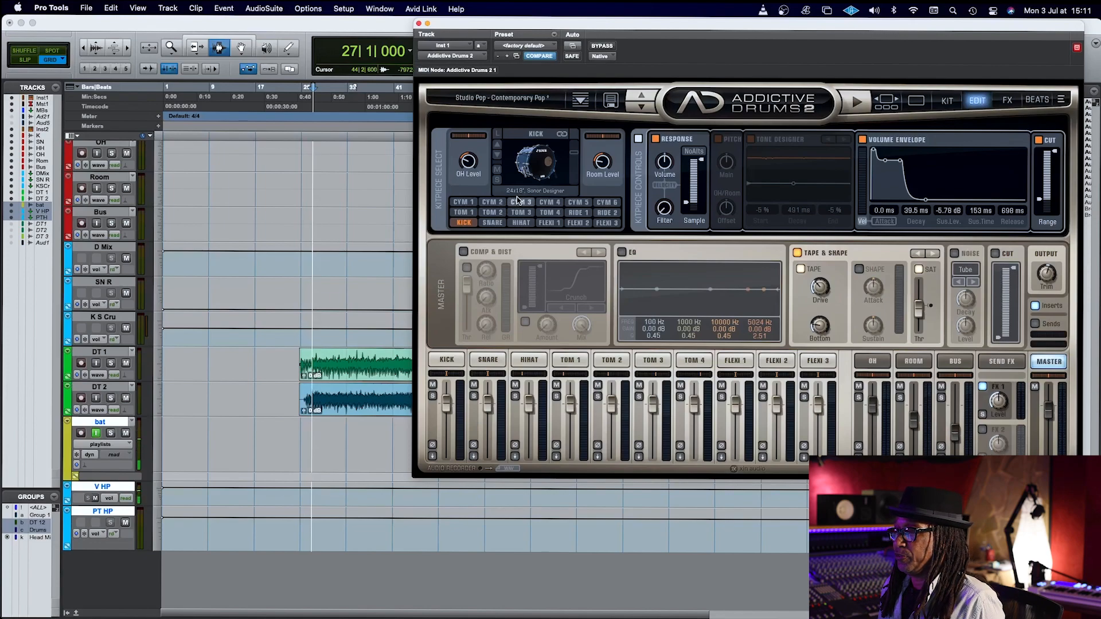
left_click(538, 168)
left_click(492, 223)
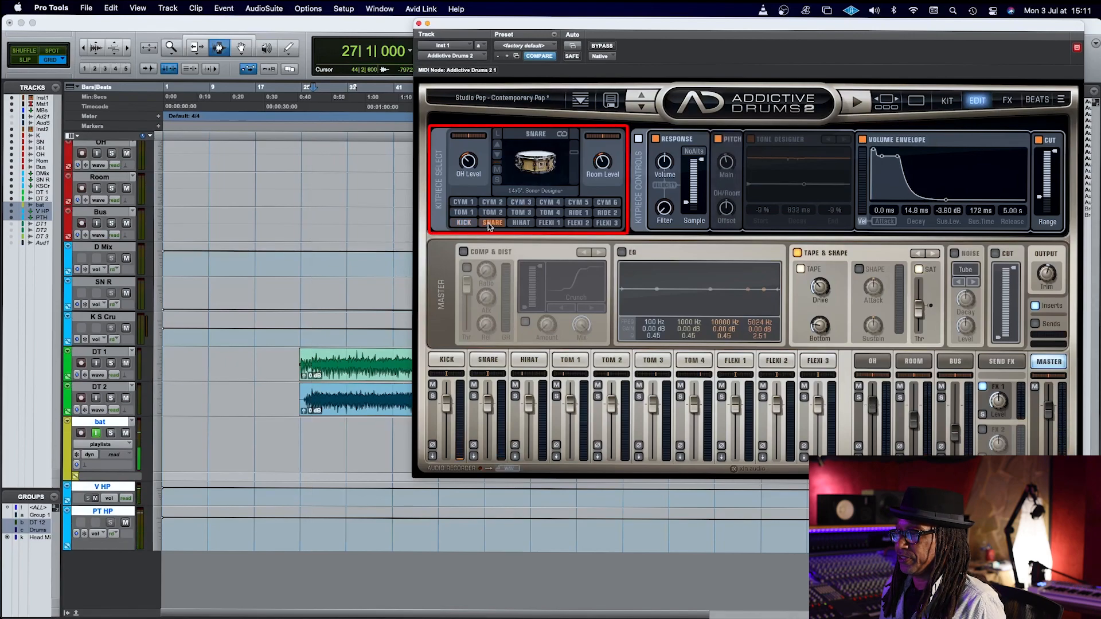
left_click(531, 171)
left_click(520, 223)
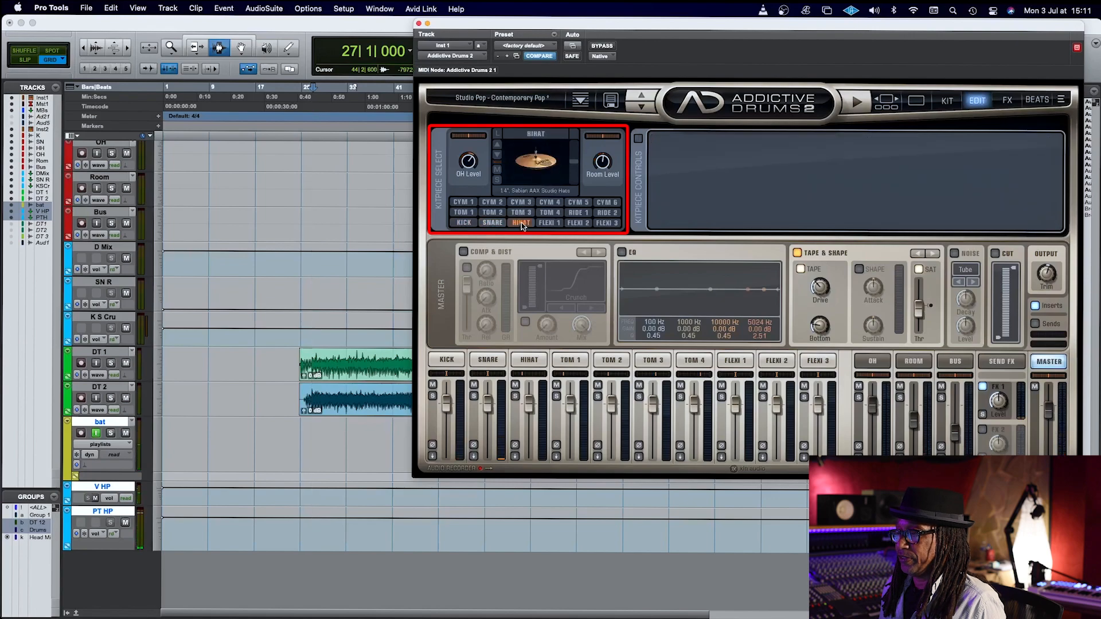
left_click(537, 162)
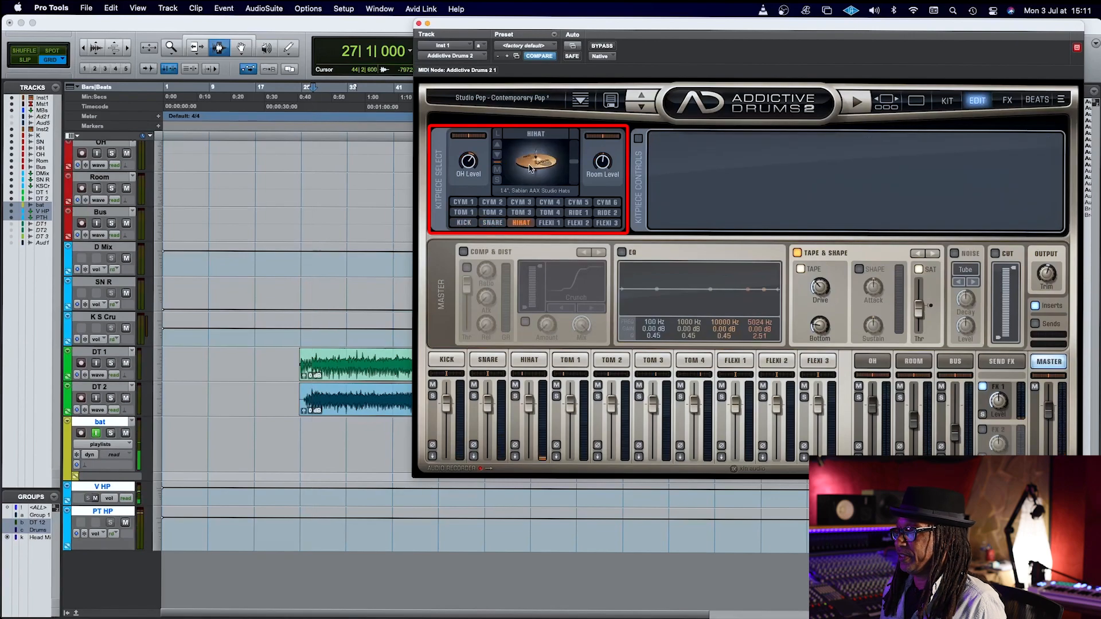
Step: Select the kick, play the beat and vary the kick's Response Volume and Filter amounts, bringing the Filter to 0%
left_click(464, 223)
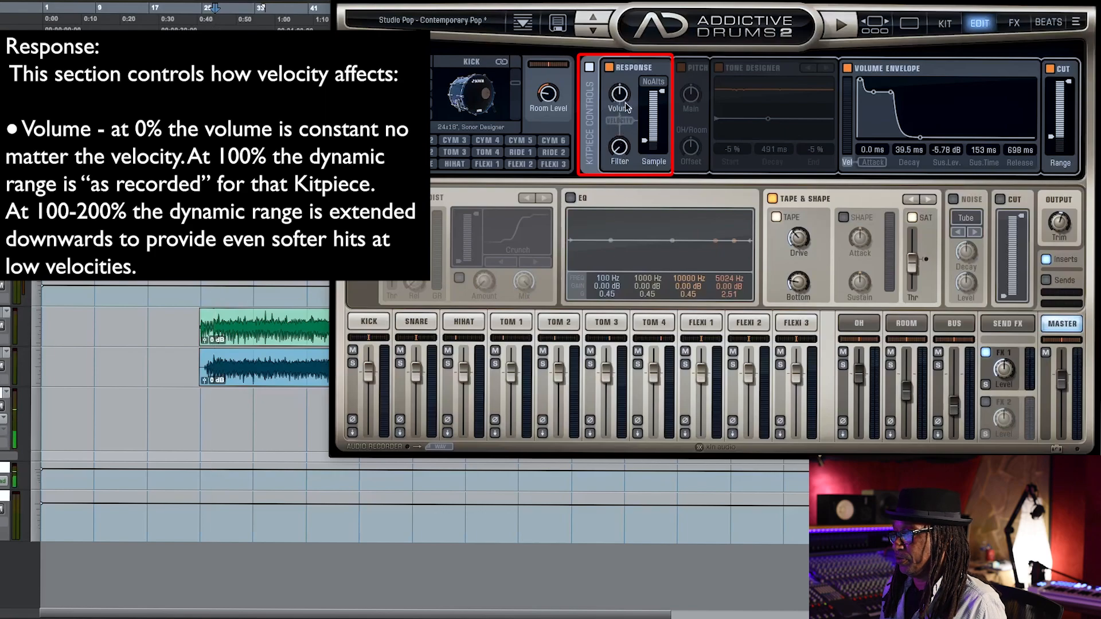
left_click_drag(627, 107, 625, 84)
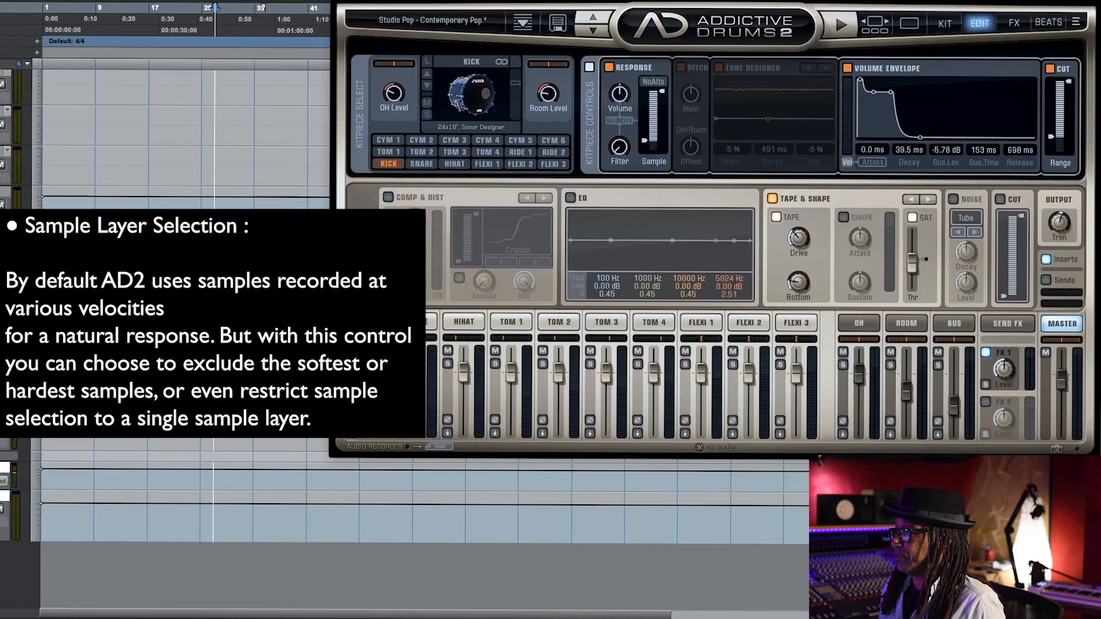
key("space")
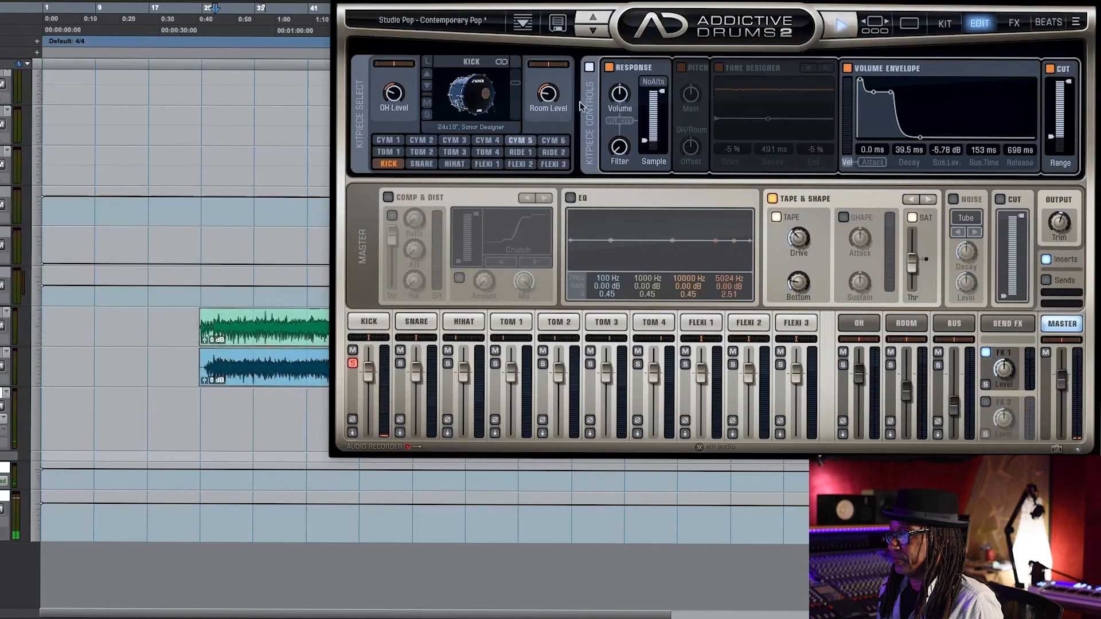
mouse_move(621, 92)
left_mouse_down()
mouse_move(618, 73)
mouse_move(609, 115)
mouse_move(632, 83)
left_mouse_up()
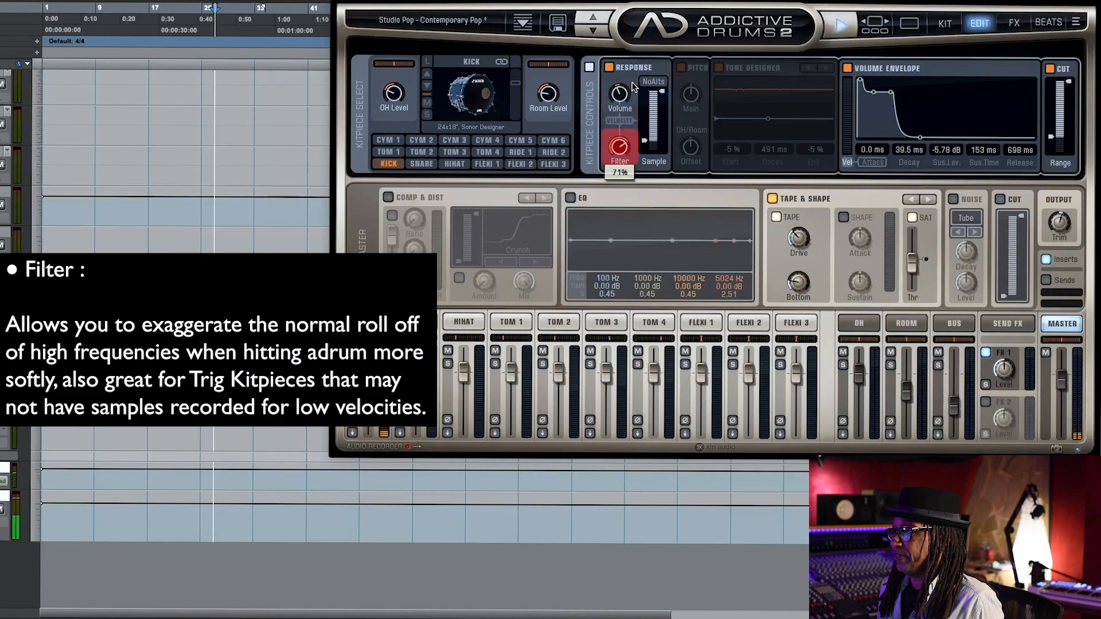
left_click_drag(616, 150, 603, 268)
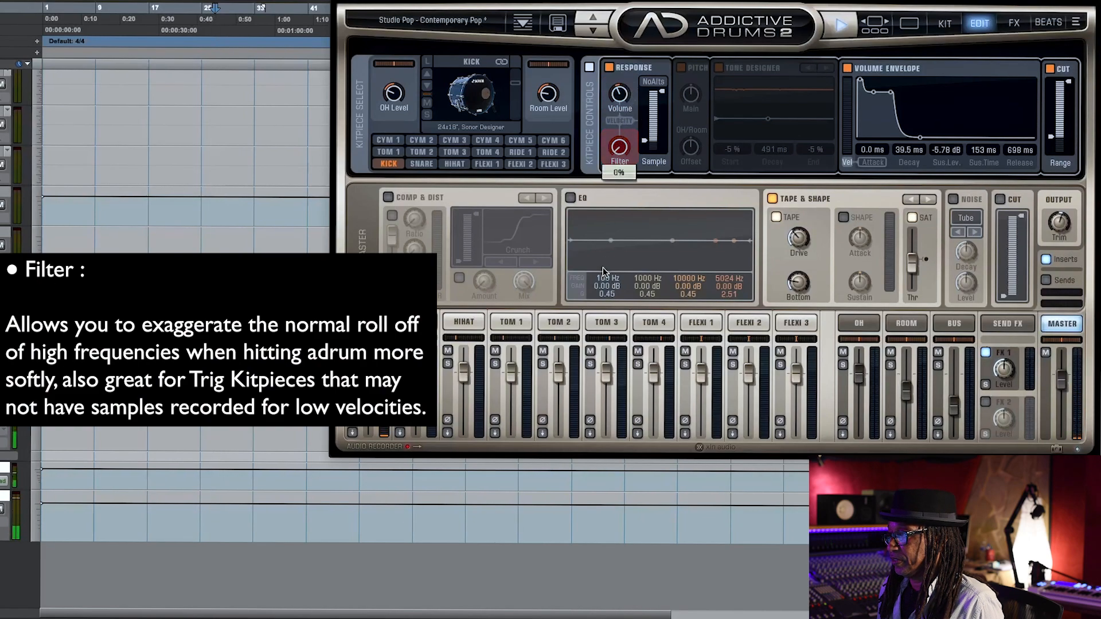
left_click_drag(618, 102, 618, 89)
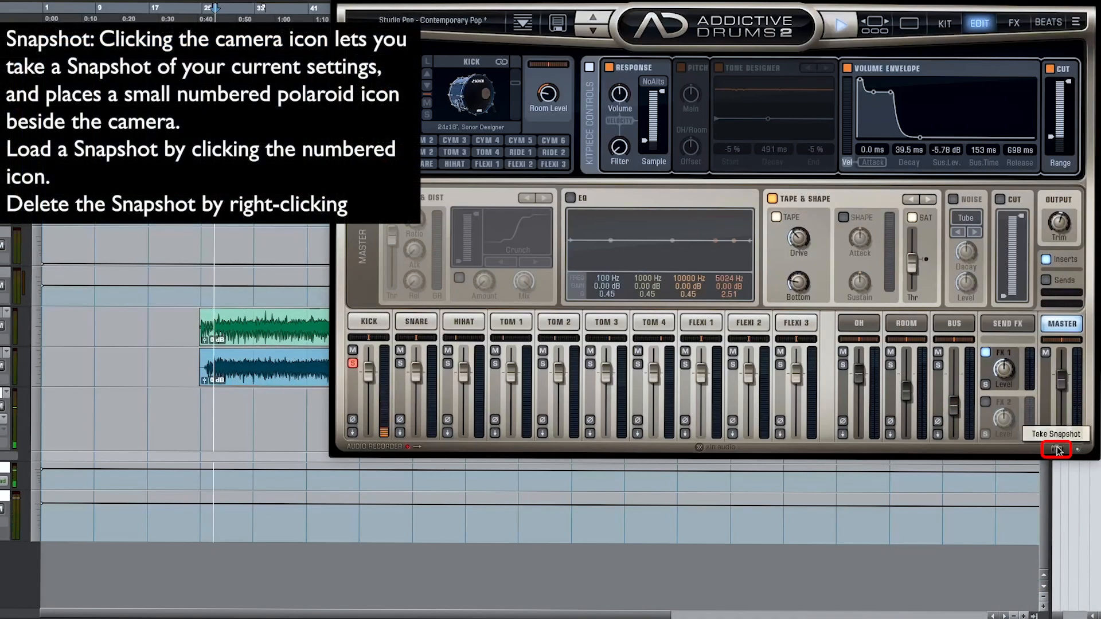
Step: Take a snapshot of the current drum kit settings
left_click(1056, 450)
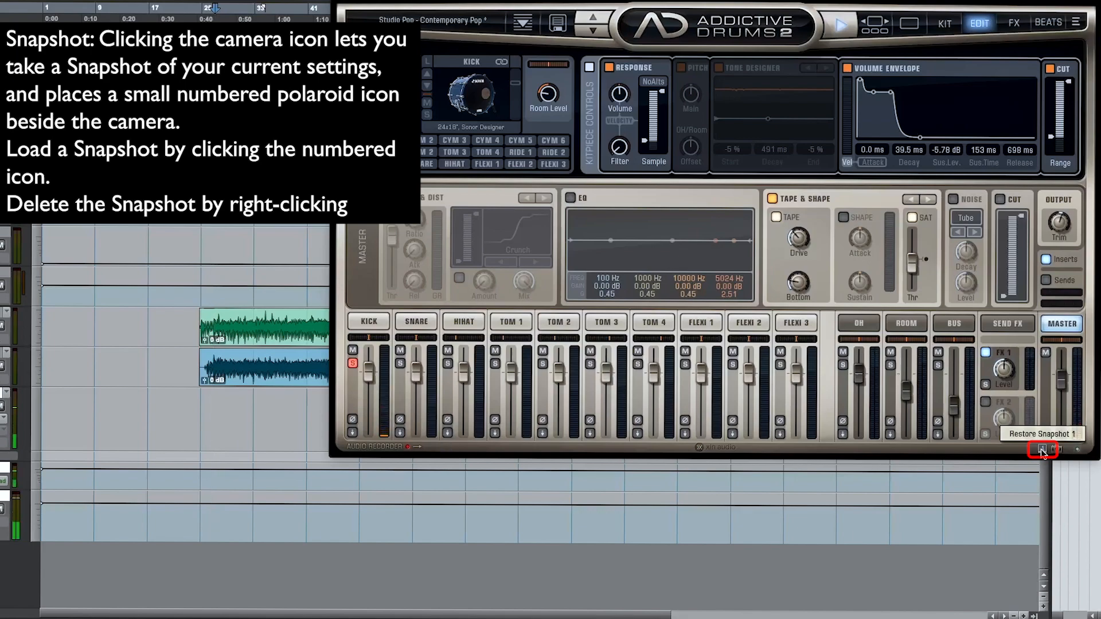
Step: Enable the kick's Pitch section, raise its Main pitch to hear the change, and restore Snapshot 1
left_click(681, 68)
left_click_drag(692, 95, 708, 59)
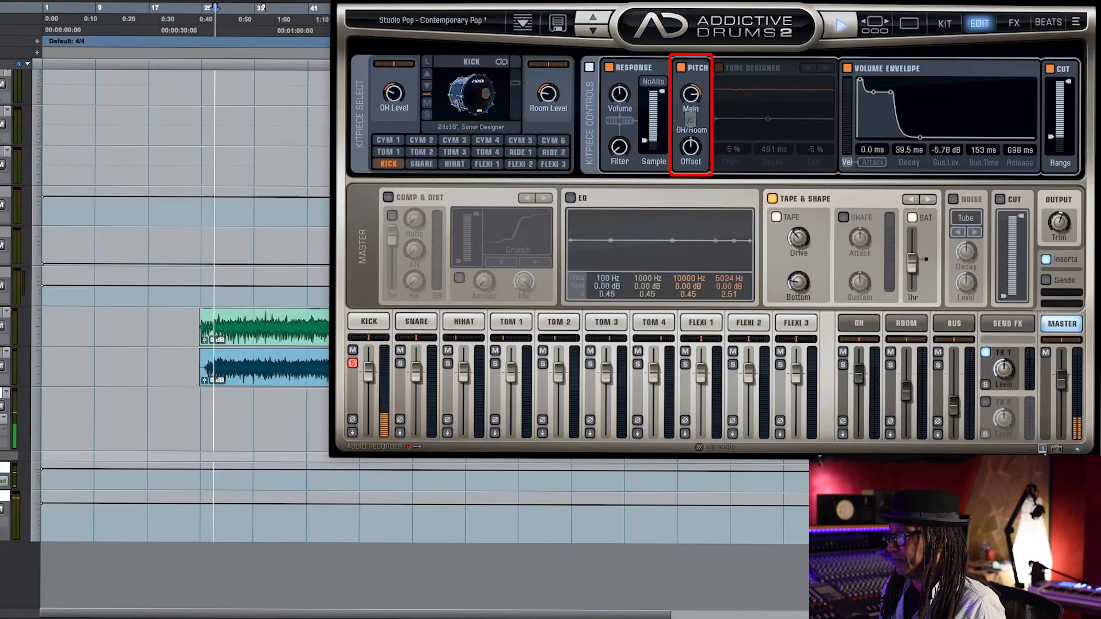
left_click(1043, 449)
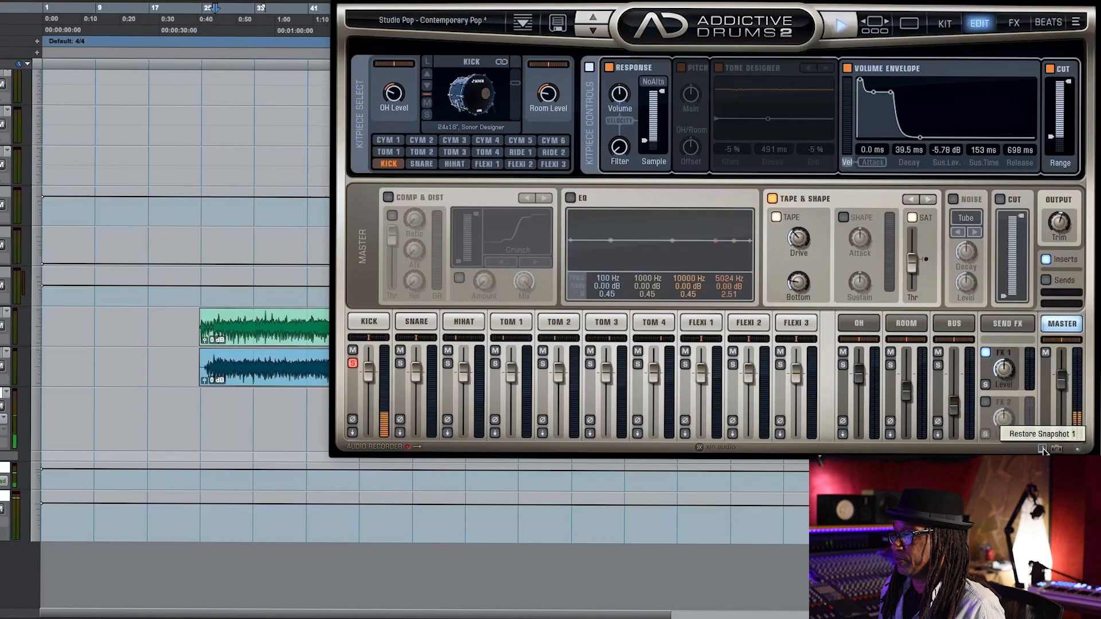
Step: Try the kick's Response controls, varying the Filter between 100% and 13% with the Sample limit at 100%
mouse_move(626, 82)
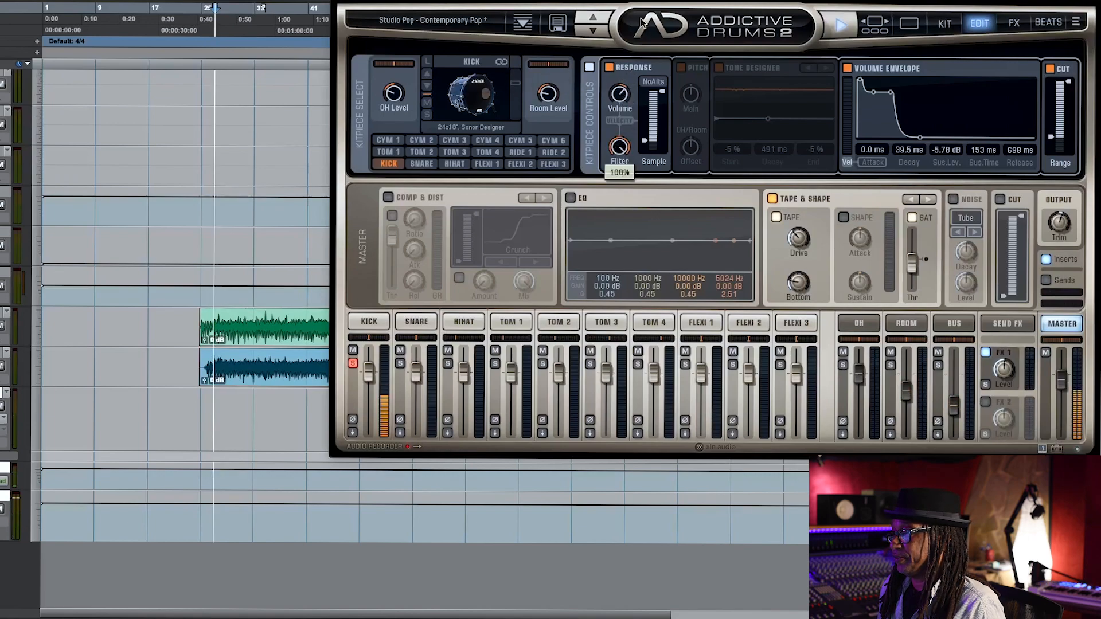
mouse_move(662, 91)
left_mouse_down()
mouse_move(662, 144)
mouse_move(663, 94)
left_mouse_up()
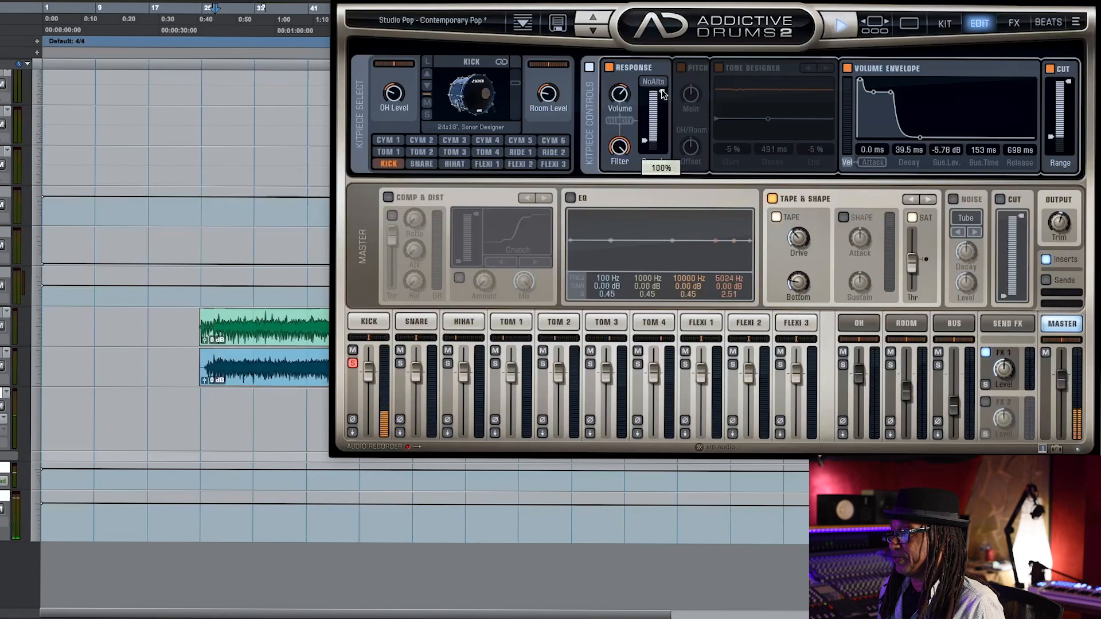
left_click_drag(612, 145, 612, 233)
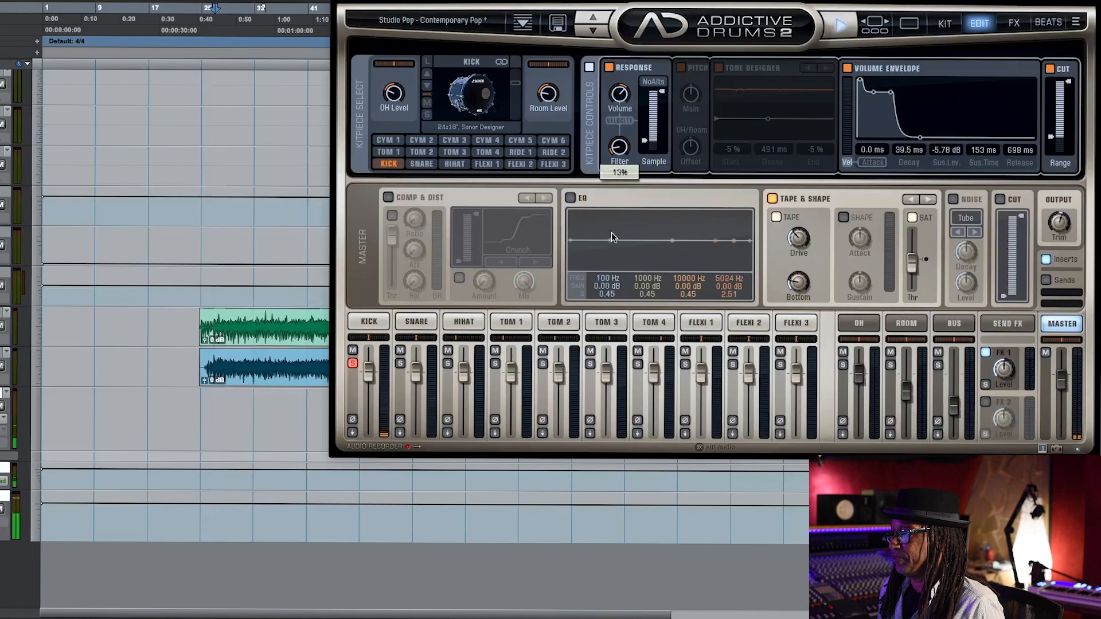
Step: Enable the kick's Pitch and Tone Designer, setting OH/Room Offset to about -8.05 st and tone Start -53%, Decay 51.9 ms, End 50%
left_click(681, 68)
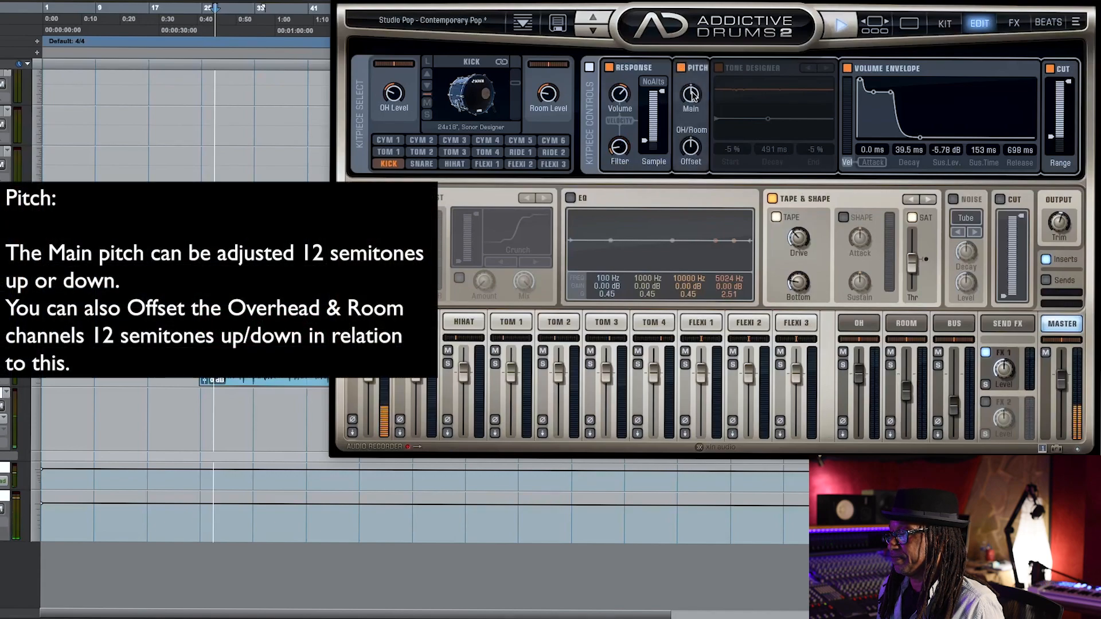
left_click_drag(692, 94, 697, 61)
left_click_drag(692, 146, 683, 194)
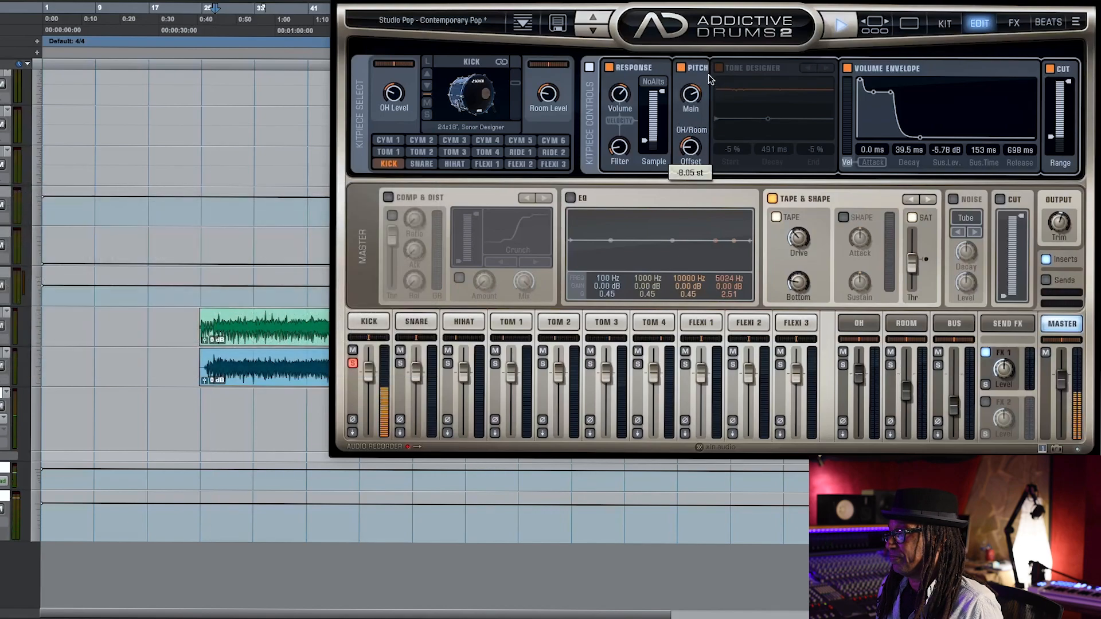
left_click(718, 68)
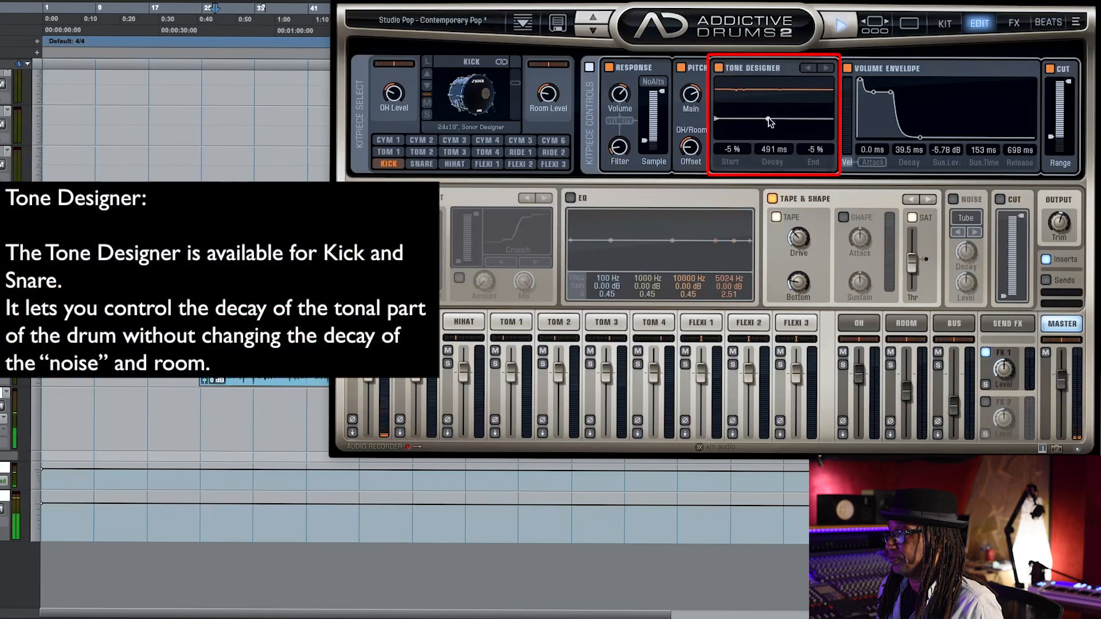
left_click_drag(769, 107, 740, 102)
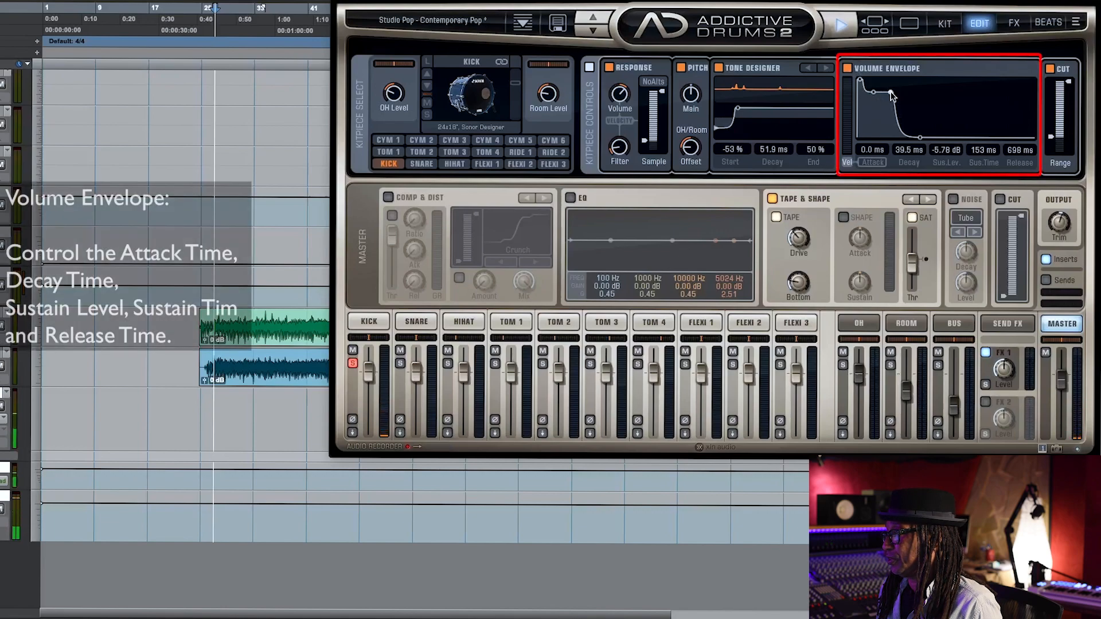
Step: Reshape the kick's Volume Envelope to 250 ms attack, 1.00 s decay and -17.8 dB sustain level, and restore Snapshot 1
left_click_drag(890, 92, 1002, 99)
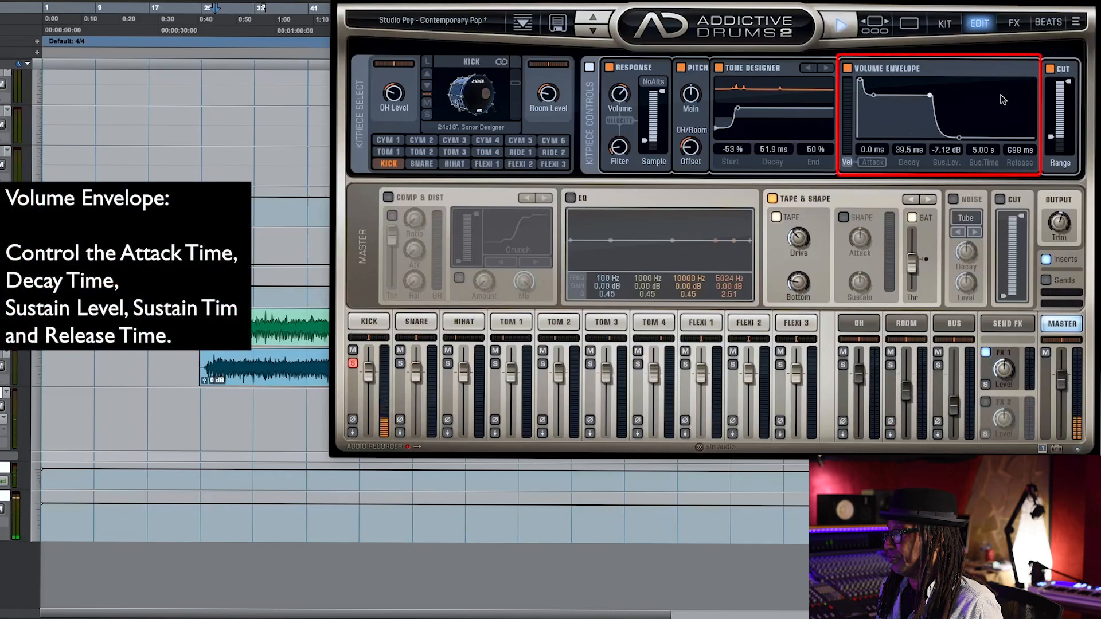
left_click_drag(873, 94, 913, 76)
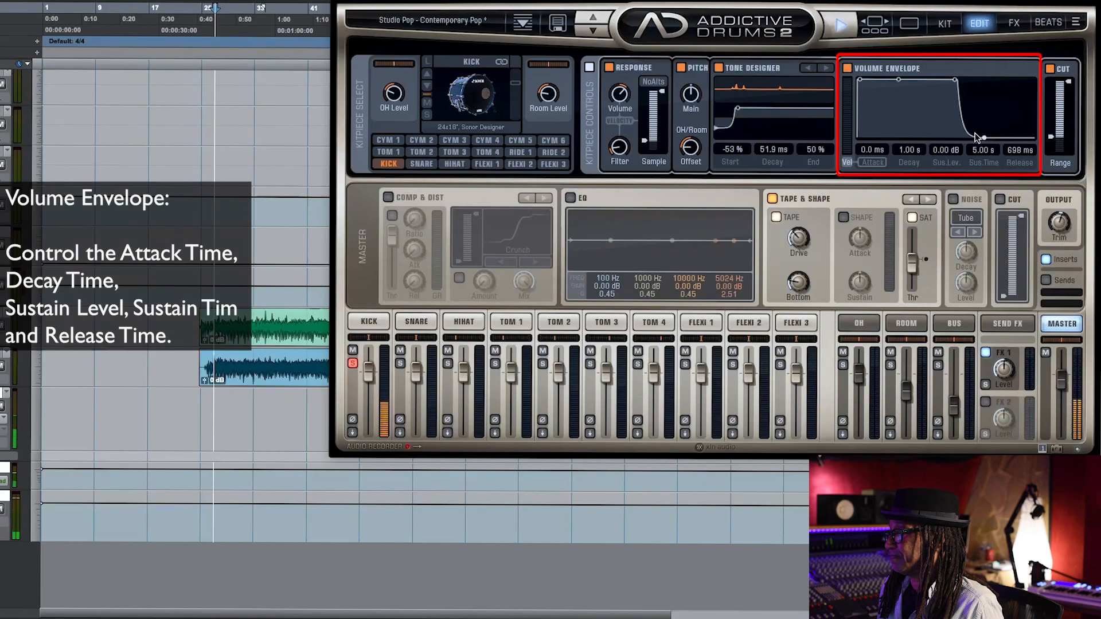
left_click_drag(954, 84, 871, 123)
left_click_drag(860, 82, 884, 80)
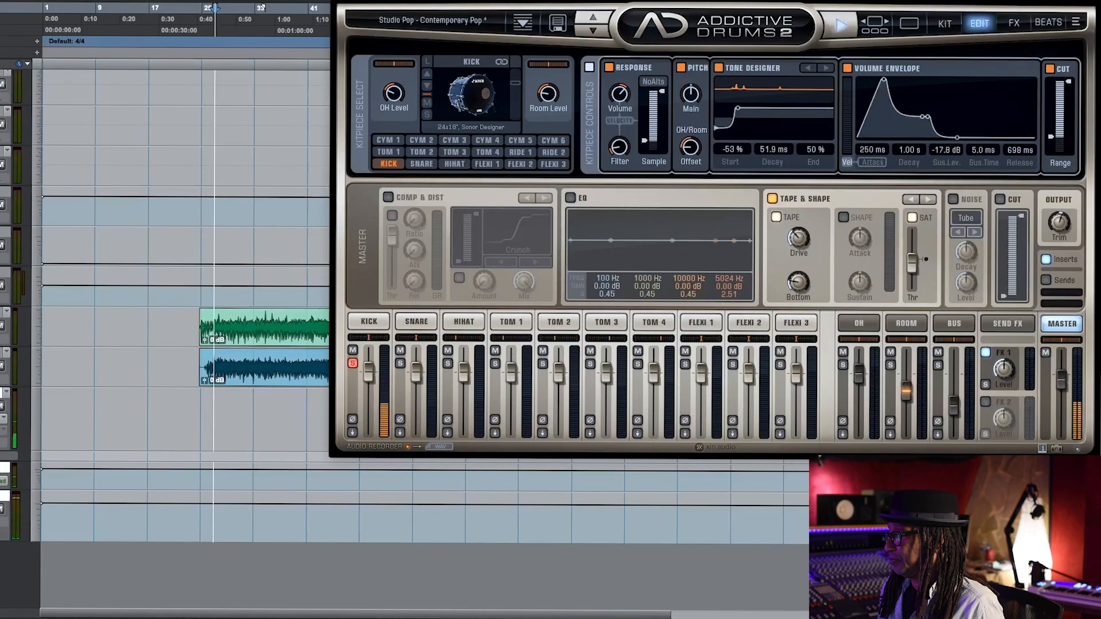
left_click(1041, 448)
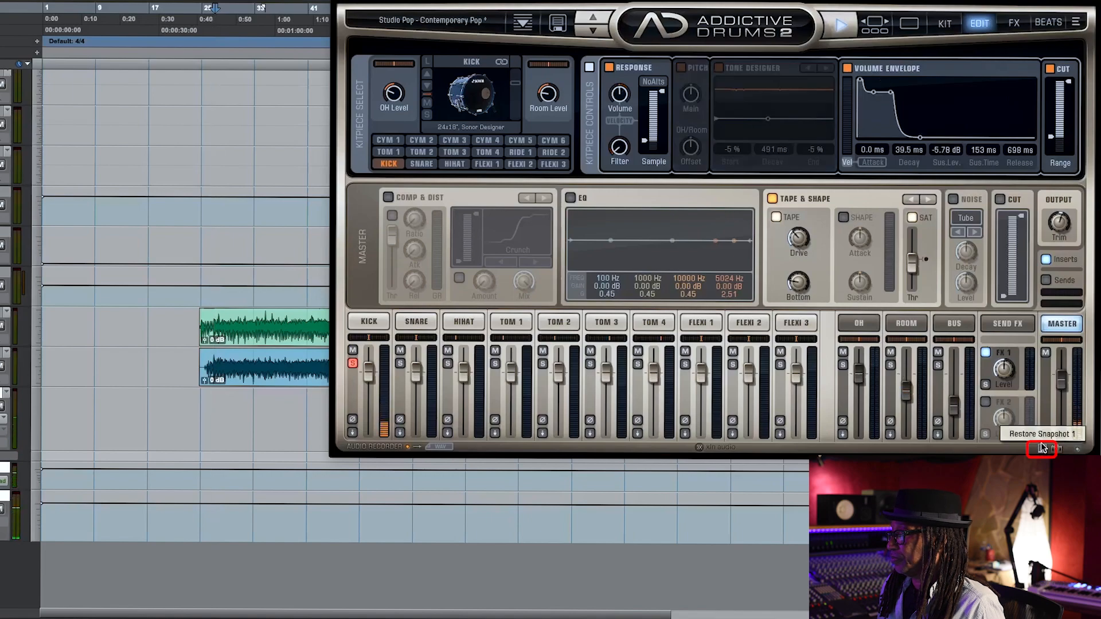
Step: Compare the kick with its Cut filter off and on while varying the upper end of the Cut range
left_click(1051, 69)
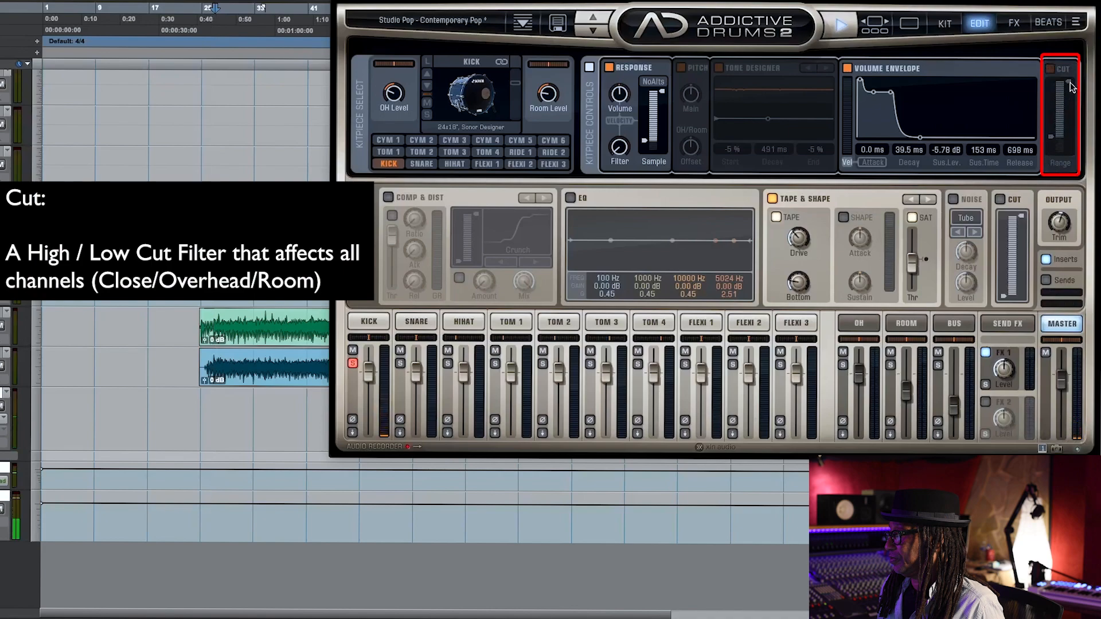
left_click(1050, 70)
mouse_move(1068, 82)
left_mouse_down()
mouse_move(1070, 135)
mouse_move(1072, 78)
left_mouse_up()
left_click(1049, 70)
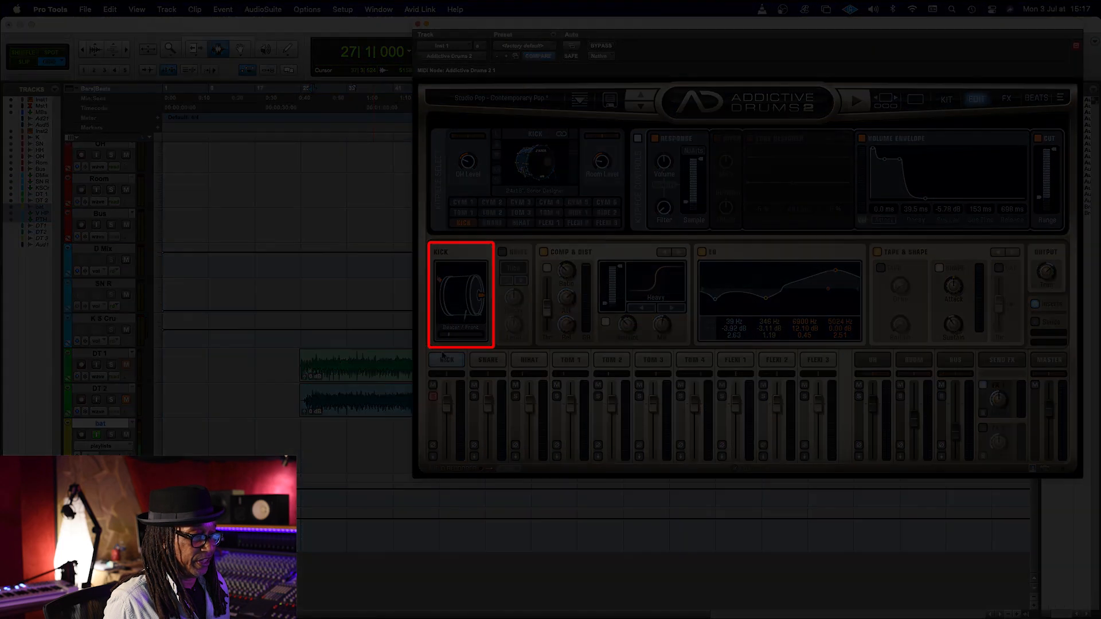
Step: View the channel sections of the snare, hihat, Tom 1, Tom 2 and Tom 3, and return to the kick
left_click(488, 360)
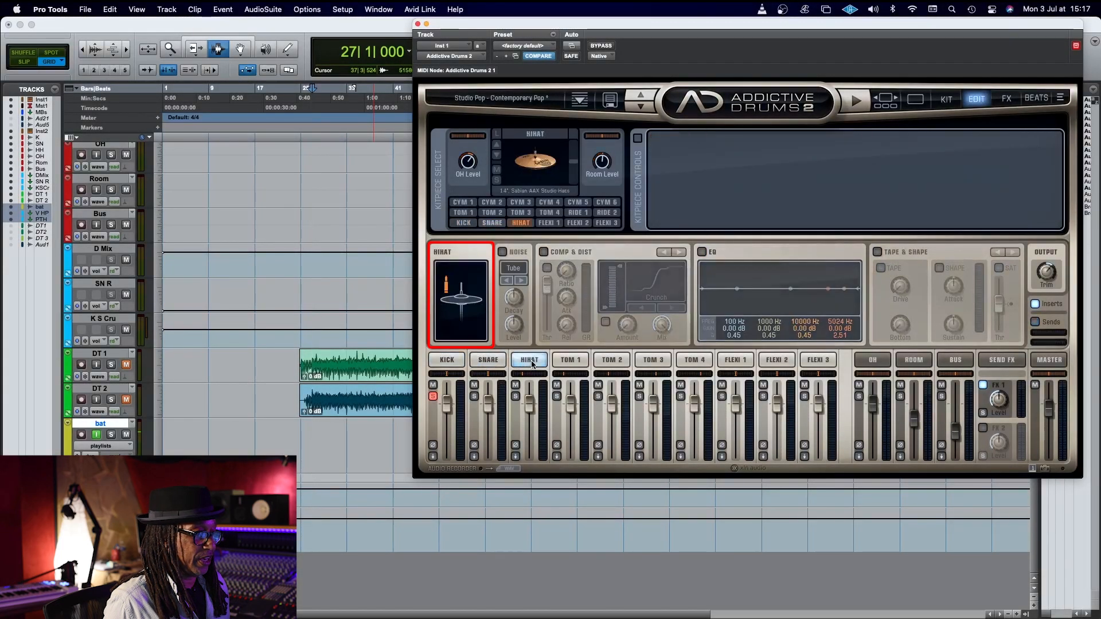
left_click(575, 361)
left_click(602, 360)
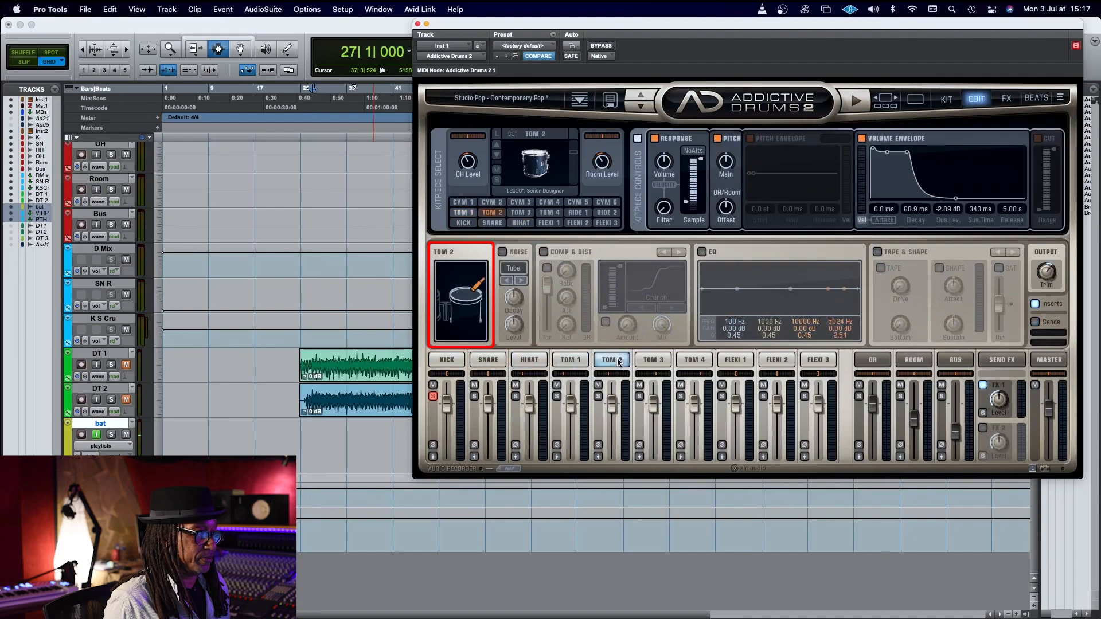
left_click(653, 360)
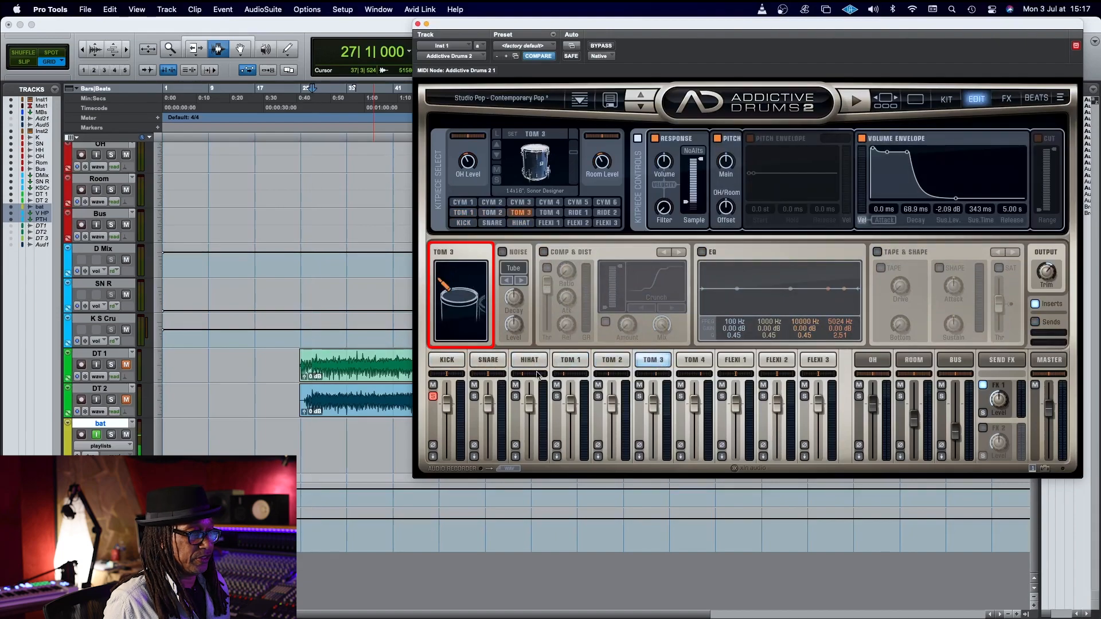
left_click(445, 361)
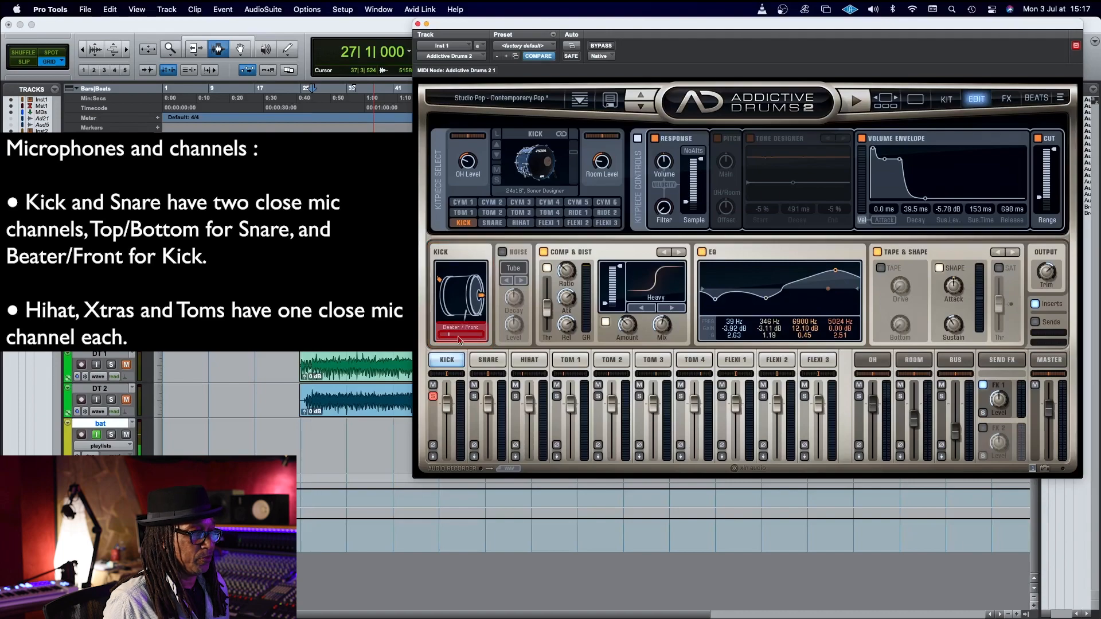
Step: Play the beat, adjust the kick's Beater/Front mic balance and turn off its Noise section
left_click(856, 101)
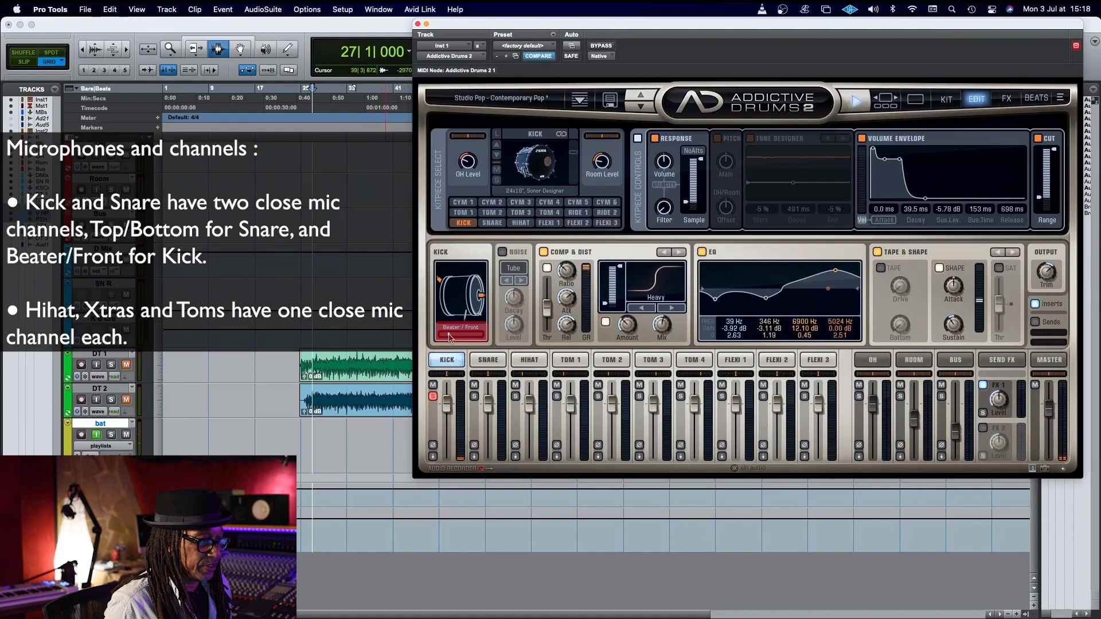
mouse_move(450, 340)
left_mouse_down()
mouse_move(481, 336)
mouse_move(446, 339)
mouse_move(457, 337)
left_mouse_up()
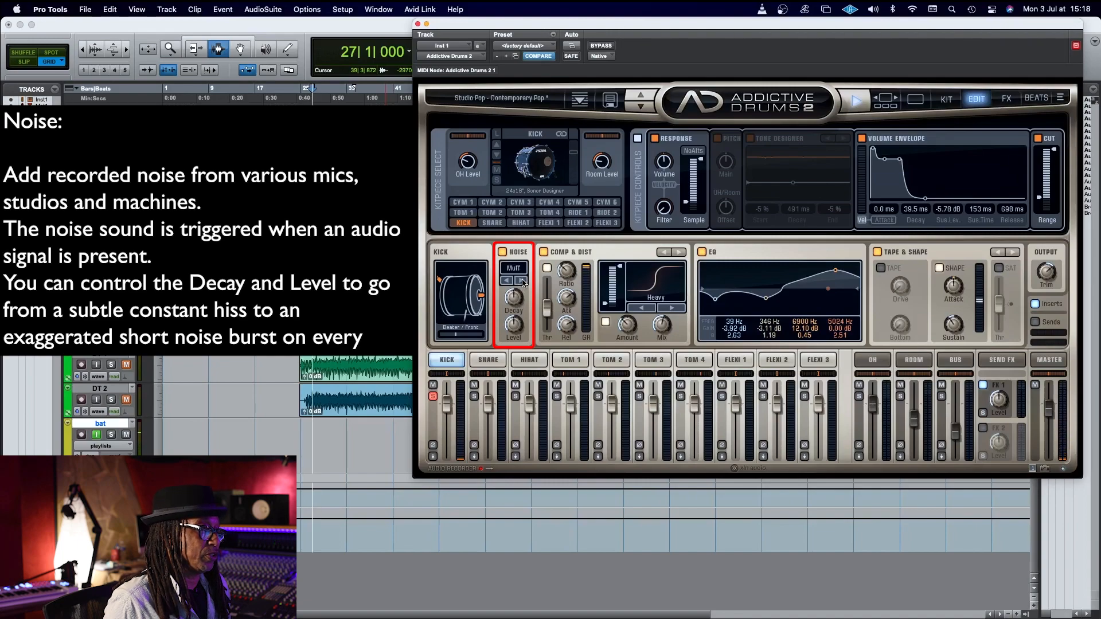
left_click(502, 252)
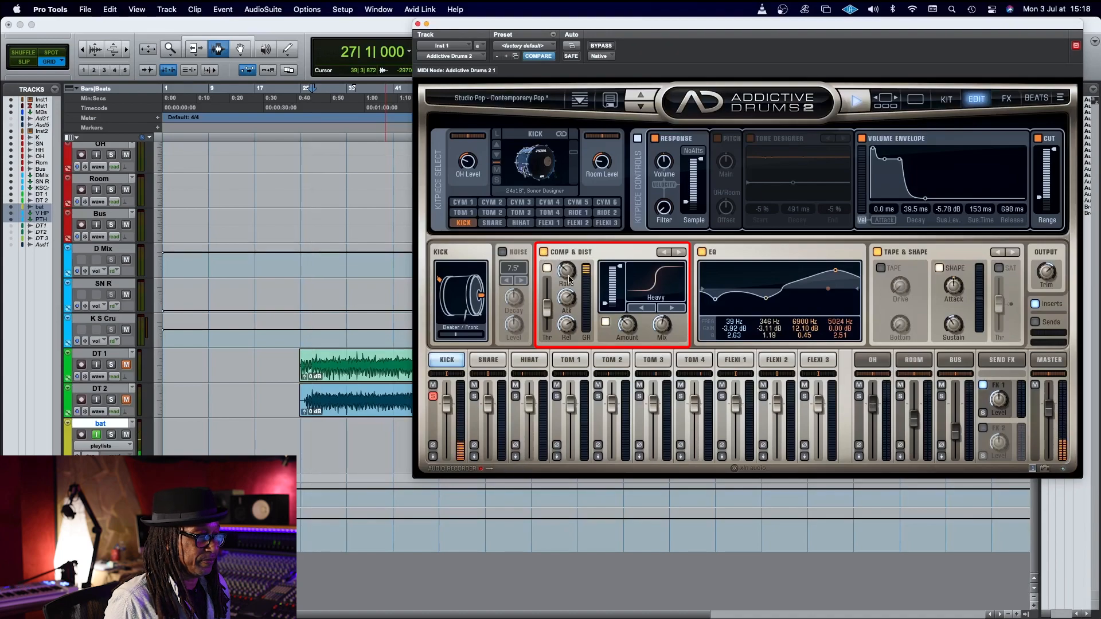
Step: Adjust the kick's distortion Mix and move its lowest EQ band to 64 Hz with an 8.21 dB gain
mouse_move(567, 276)
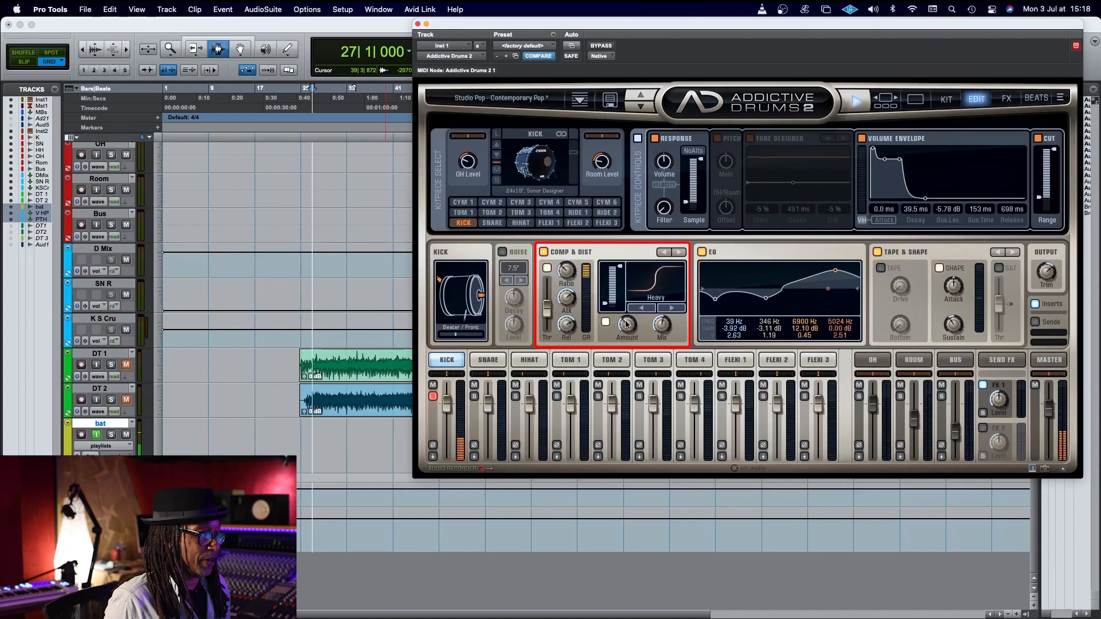
mouse_move(665, 328)
left_mouse_down()
mouse_move(667, 308)
mouse_move(653, 336)
mouse_move(674, 325)
left_mouse_up()
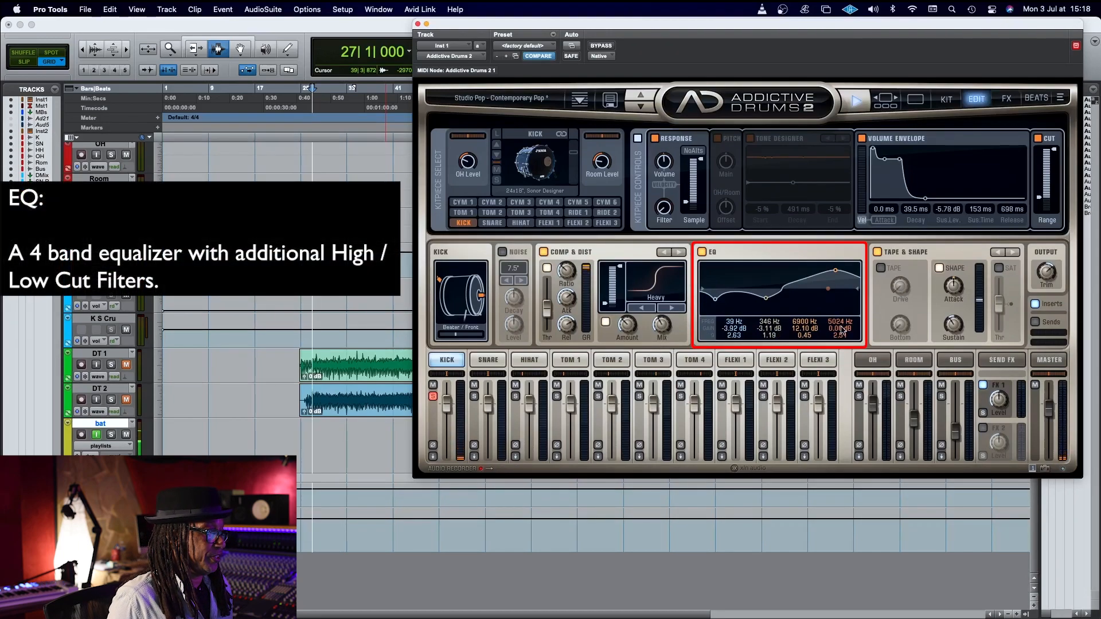
left_click_drag(716, 300, 727, 278)
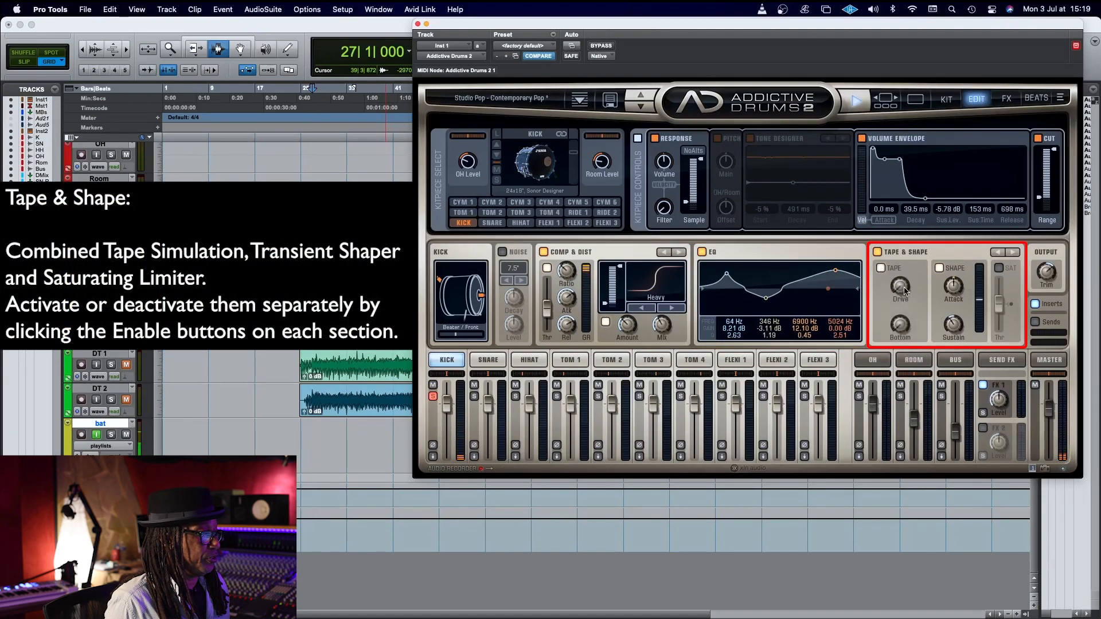
Step: Vary the Drive amount of the tape simulation in the kick's Tape & Shape section
mouse_move(904, 291)
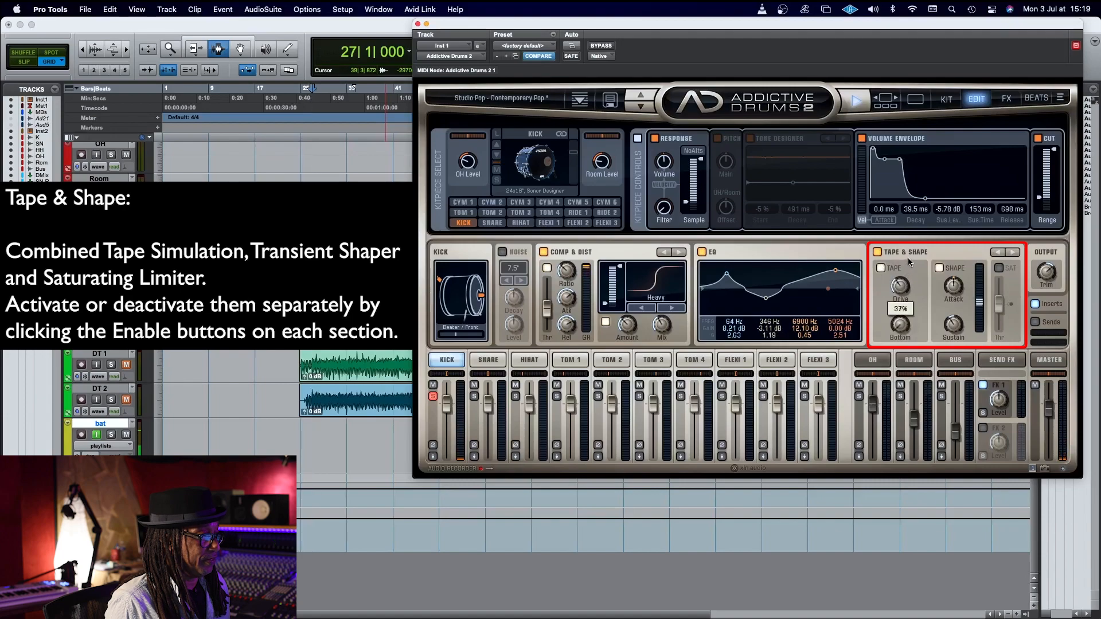
left_click_drag(908, 254, 901, 278)
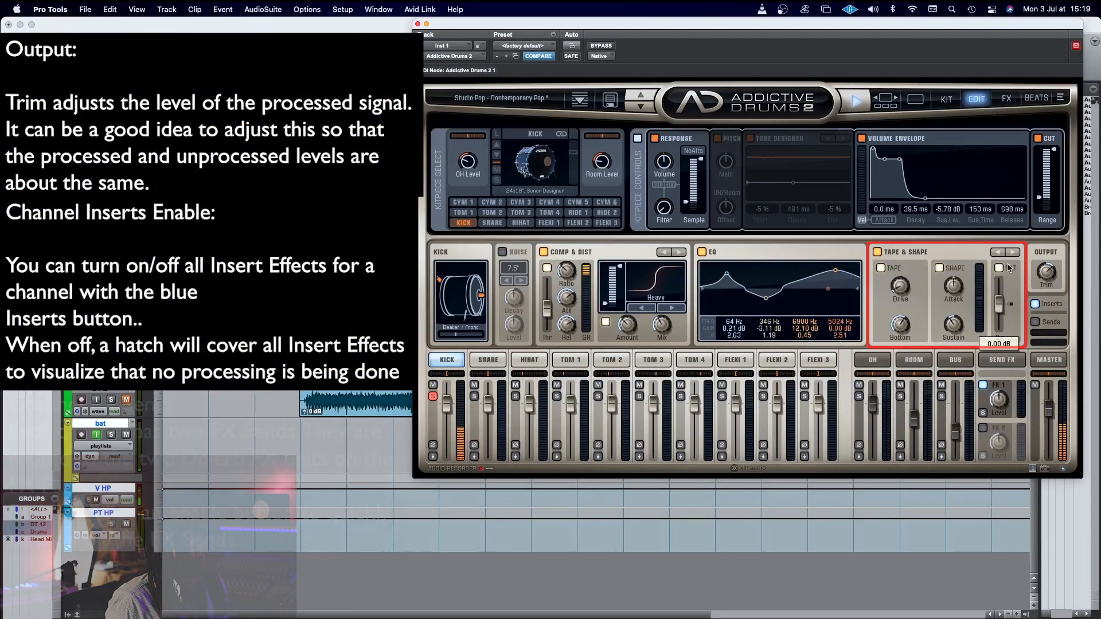
mouse_move(1046, 261)
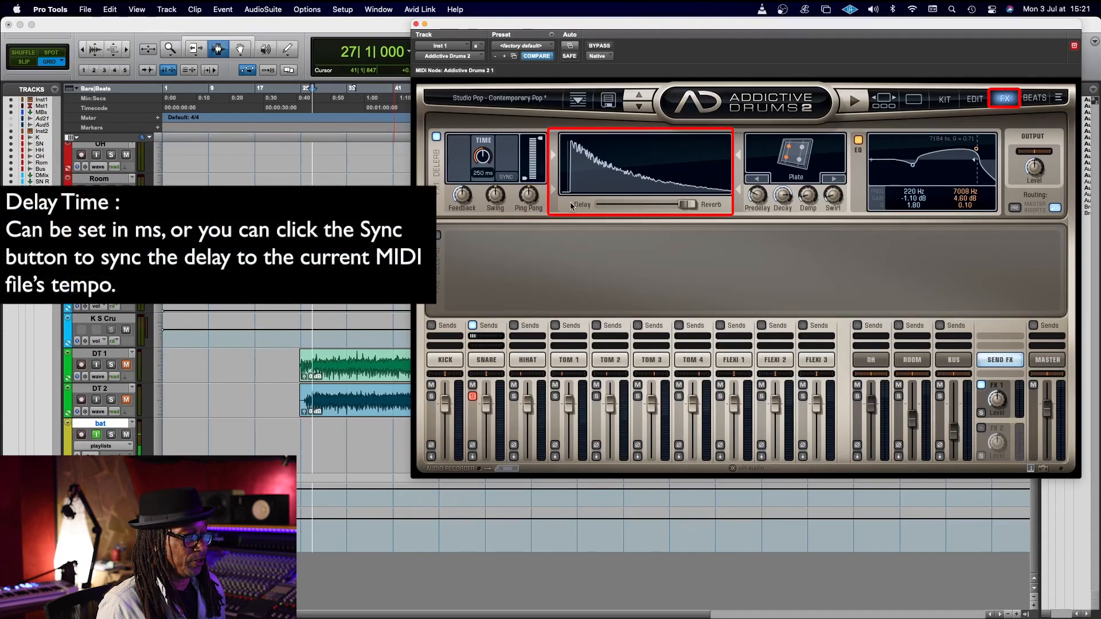
Step: Try the FX 1 Delerb's Delay/Reverb balance and vary its output Level while the snare plays
mouse_move(687, 205)
left_mouse_down()
mouse_move(557, 197)
mouse_move(706, 204)
left_mouse_up()
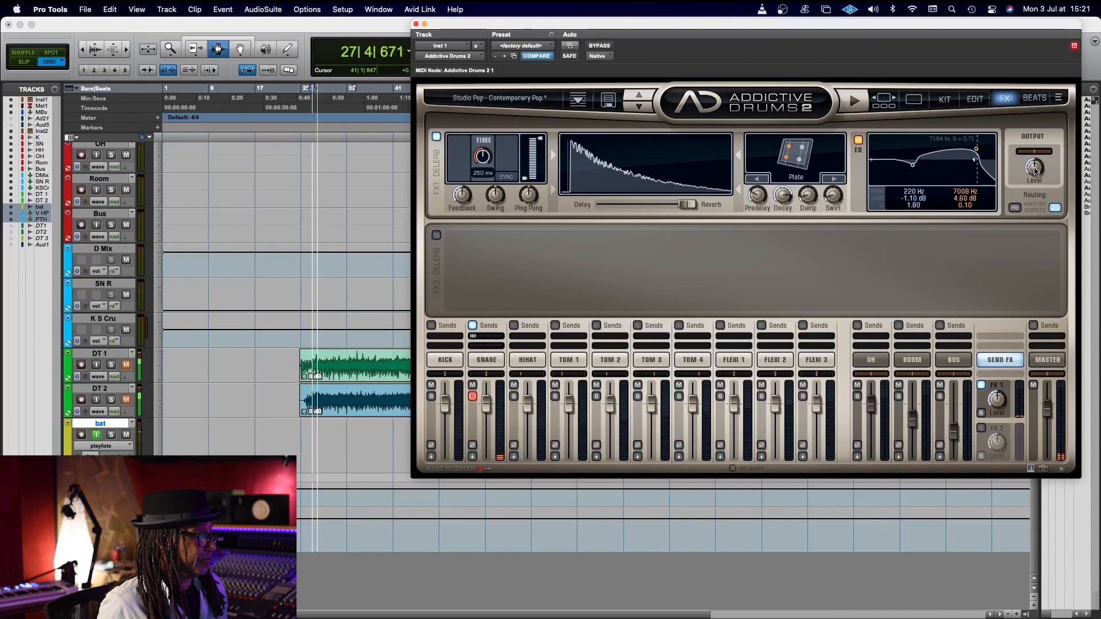
left_click_drag(1036, 166, 1042, 126)
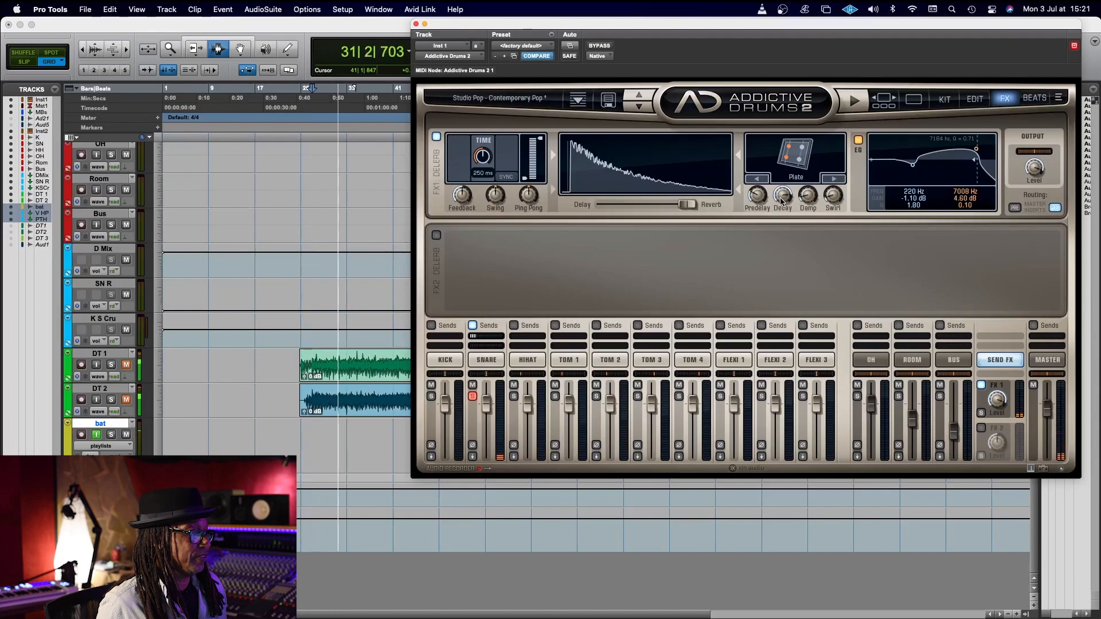
Step: Audition the Amb, Room and Hall reverb types for FX 1, try the Delay/Reverb balance, and return to Plate
left_click(833, 178)
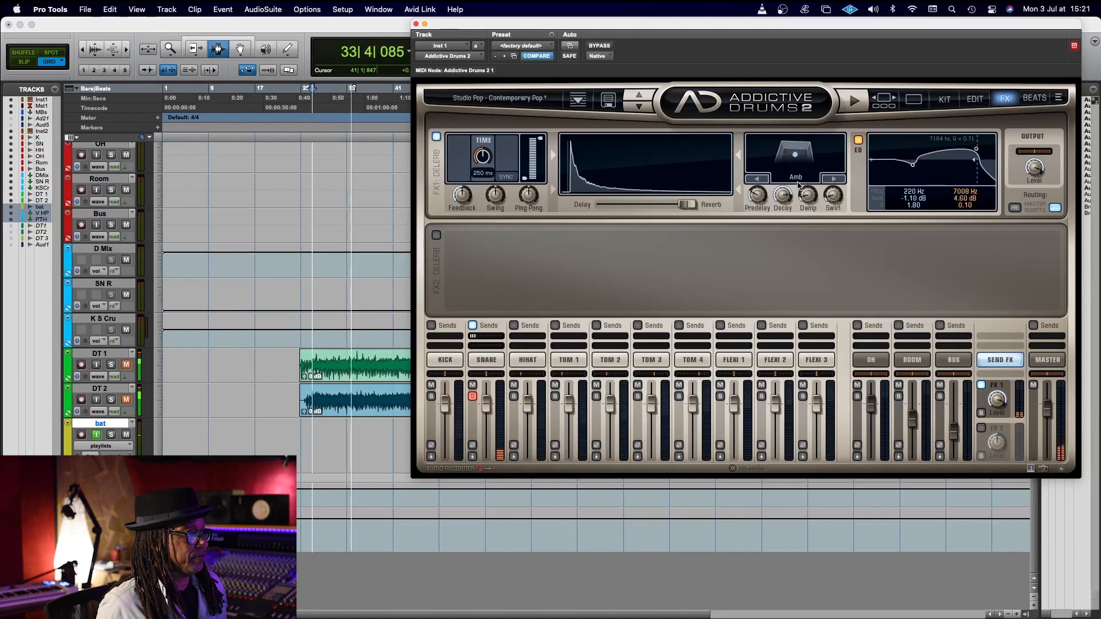
left_click(838, 180)
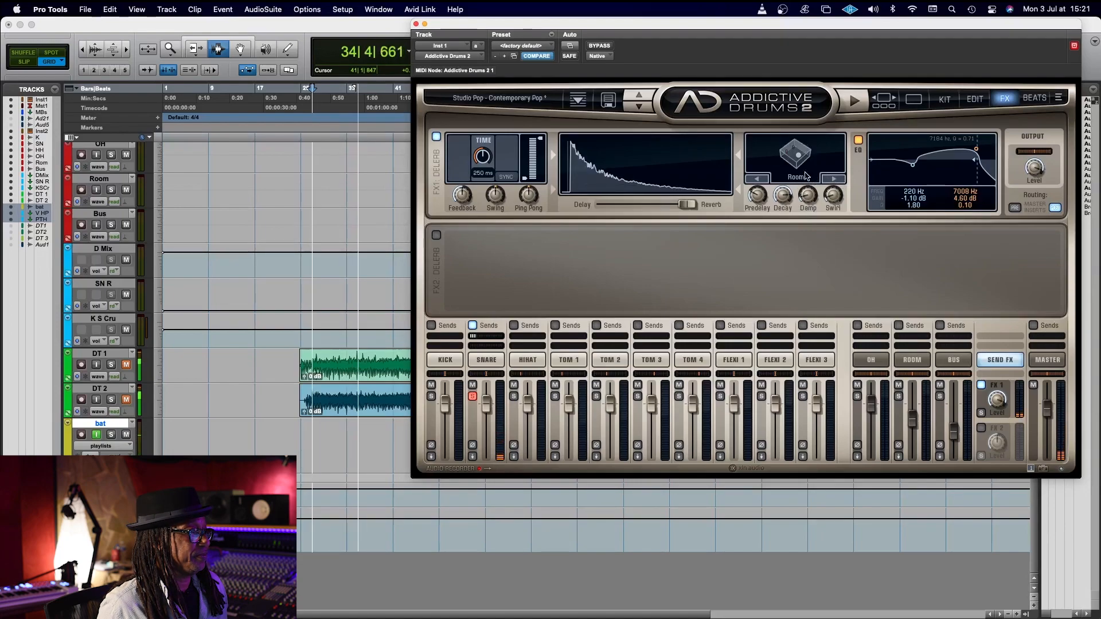
left_click(835, 179)
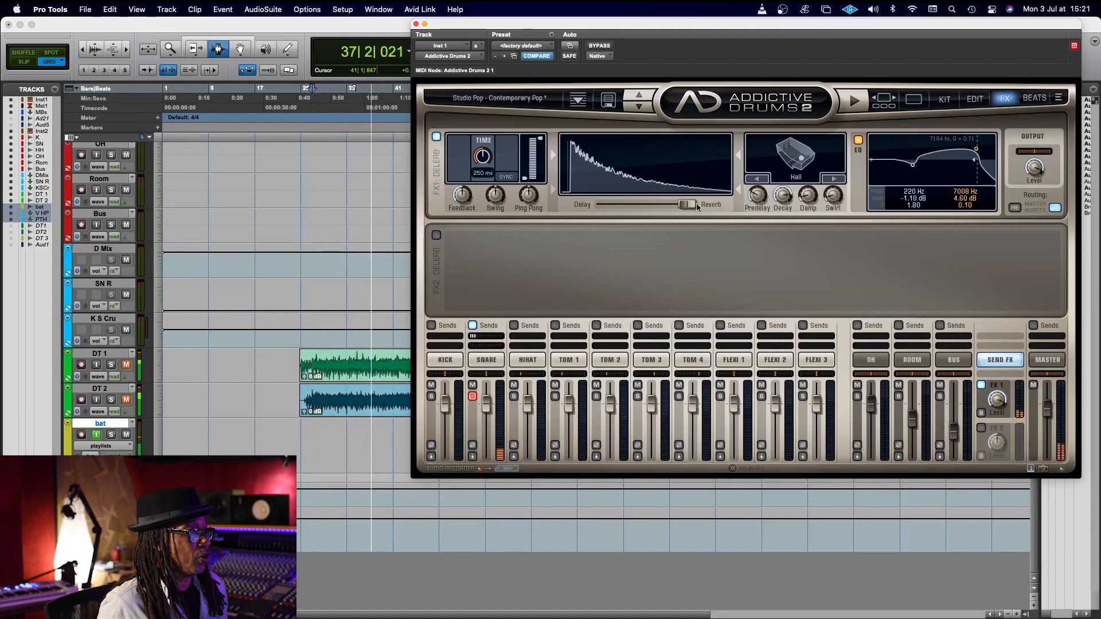
mouse_move(690, 204)
left_mouse_down()
mouse_move(635, 211)
mouse_move(694, 202)
left_mouse_up()
left_click(837, 179)
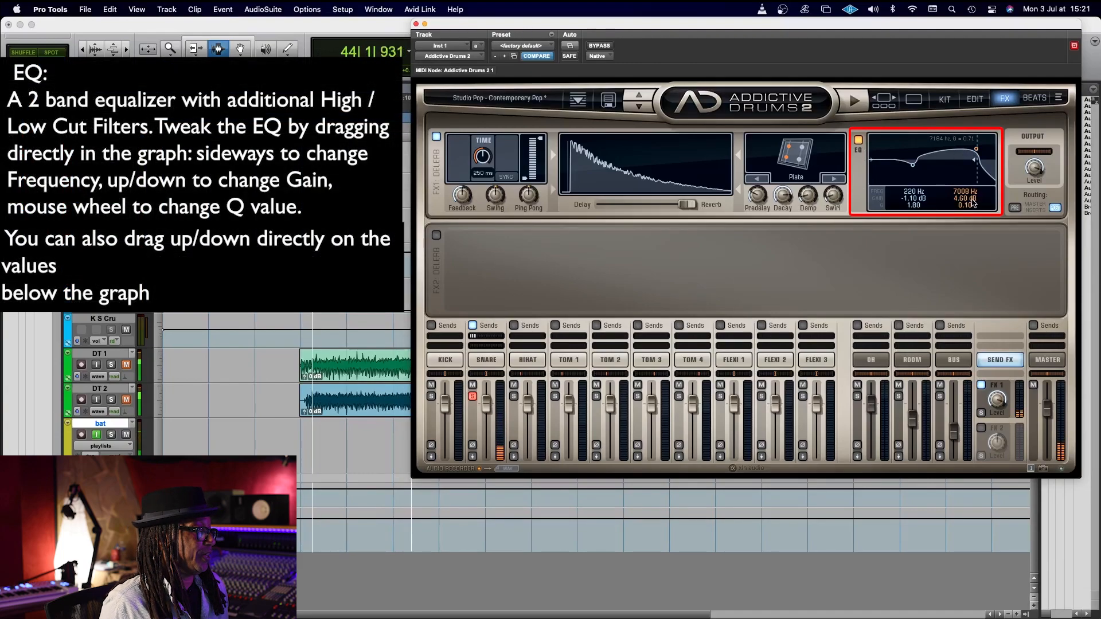
mouse_move(1029, 187)
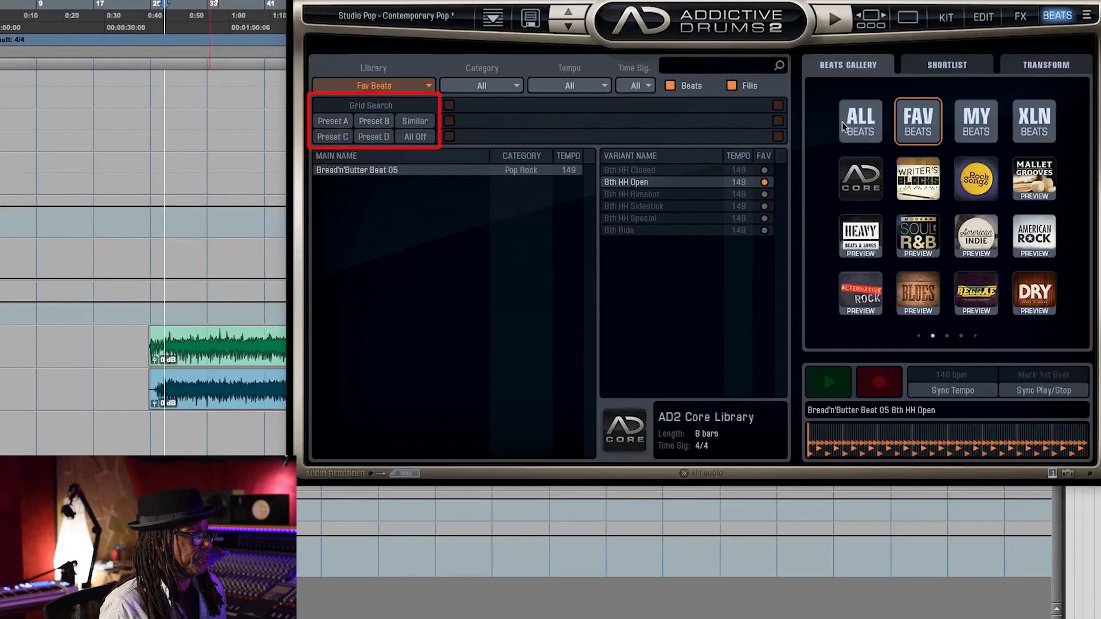
Step: Show all beats in the gallery and browse the list around the Bread'n'Butter beats
left_click(860, 119)
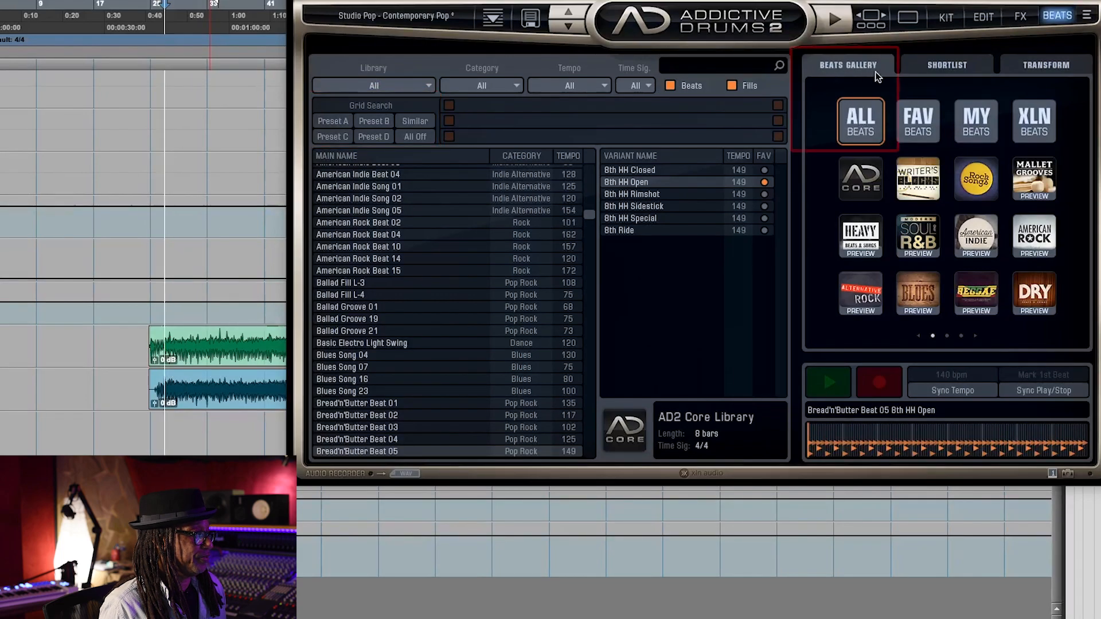
scroll(367, 226, "down", 3)
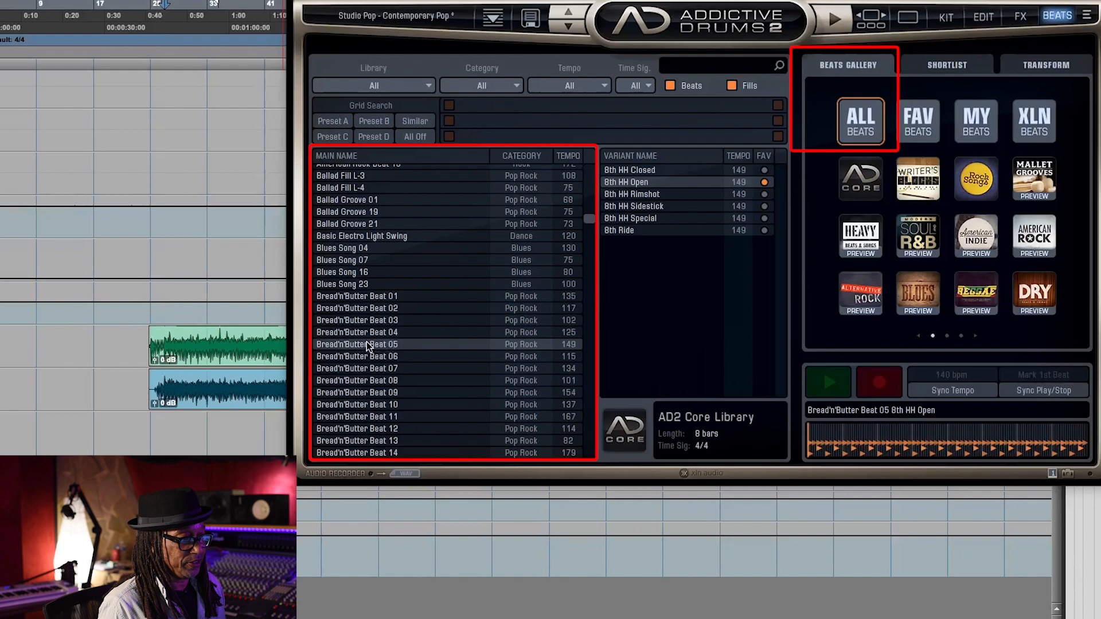
mouse_move(589, 220)
left_mouse_down()
mouse_move(591, 229)
mouse_move(594, 181)
mouse_move(600, 234)
mouse_move(601, 225)
left_mouse_up()
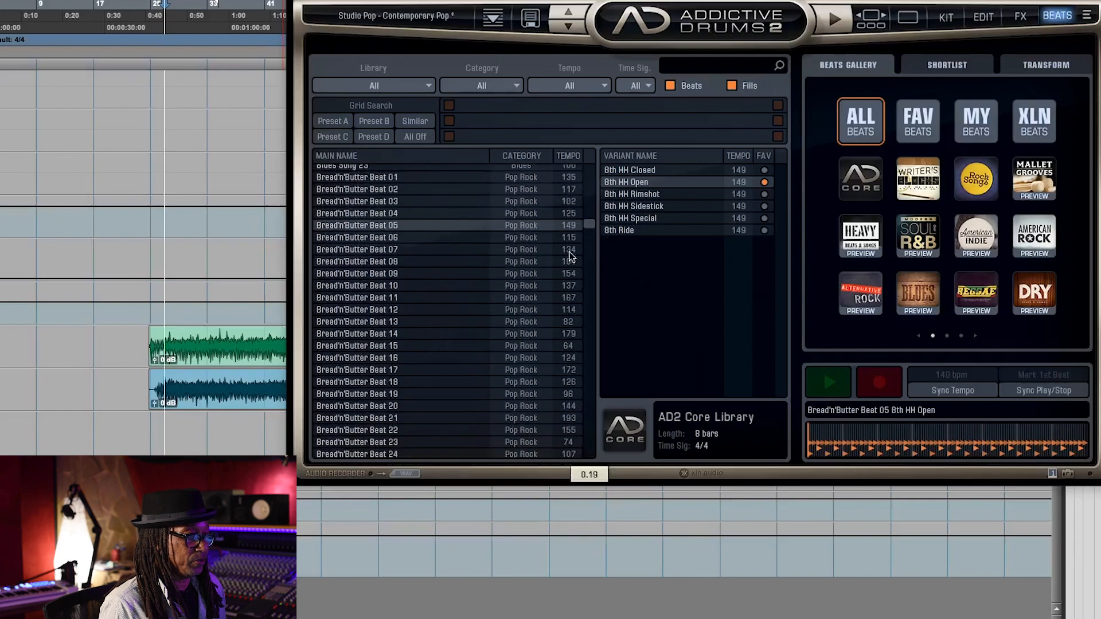
Step: Audition the 8th HH Open, Rimshot, Sidestick and Closed variants of Bread'n'Butter Beat 05, return to Open, and stop playback
left_click(833, 21)
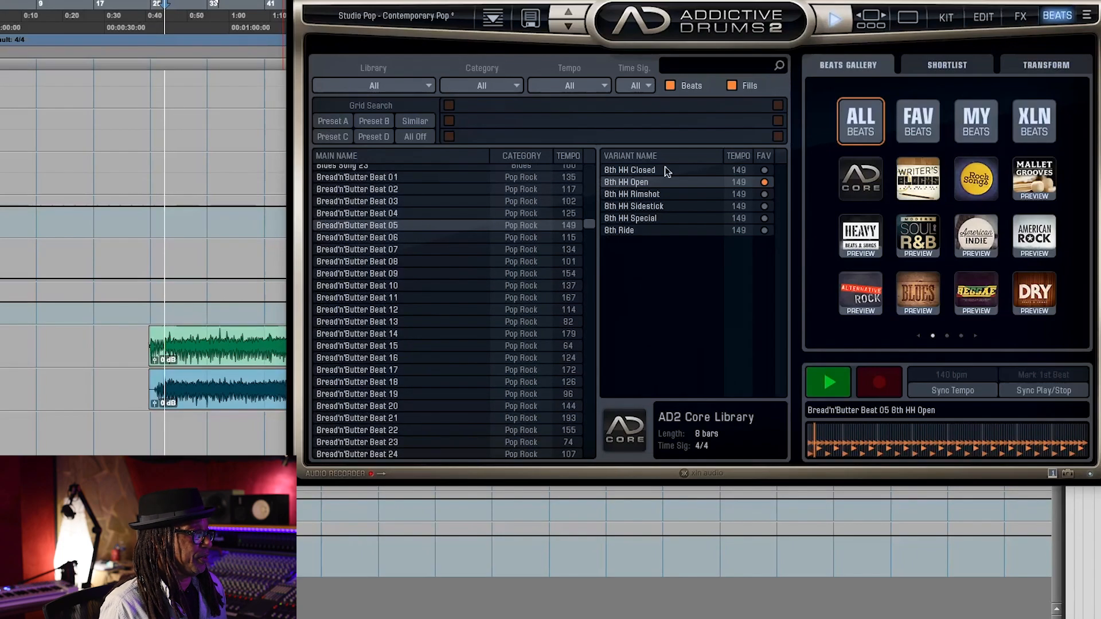
left_click(631, 195)
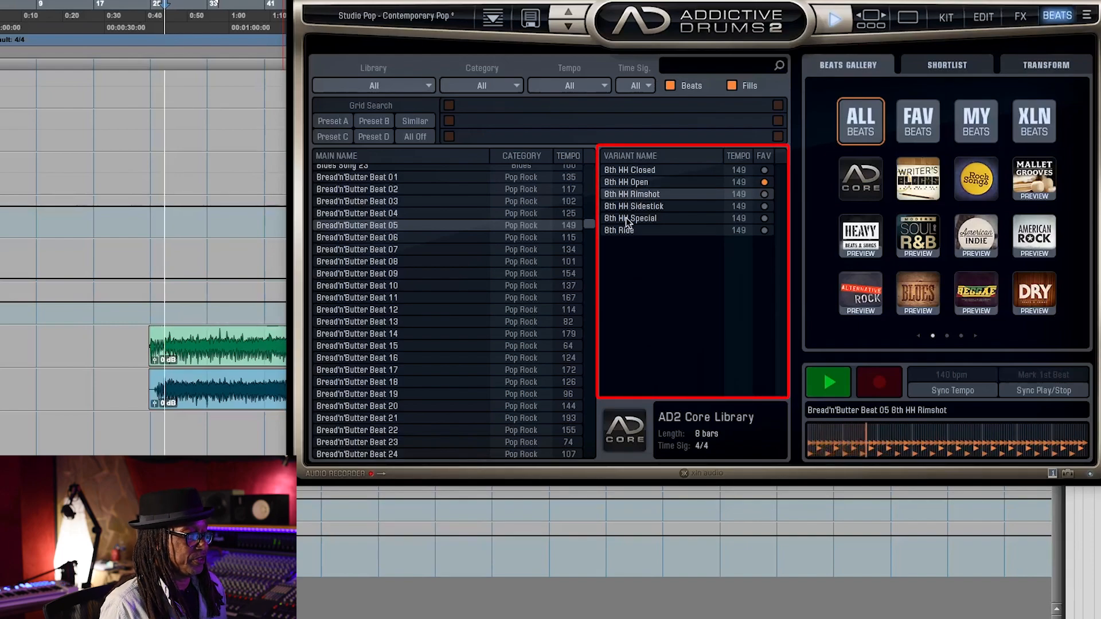
left_click(628, 208)
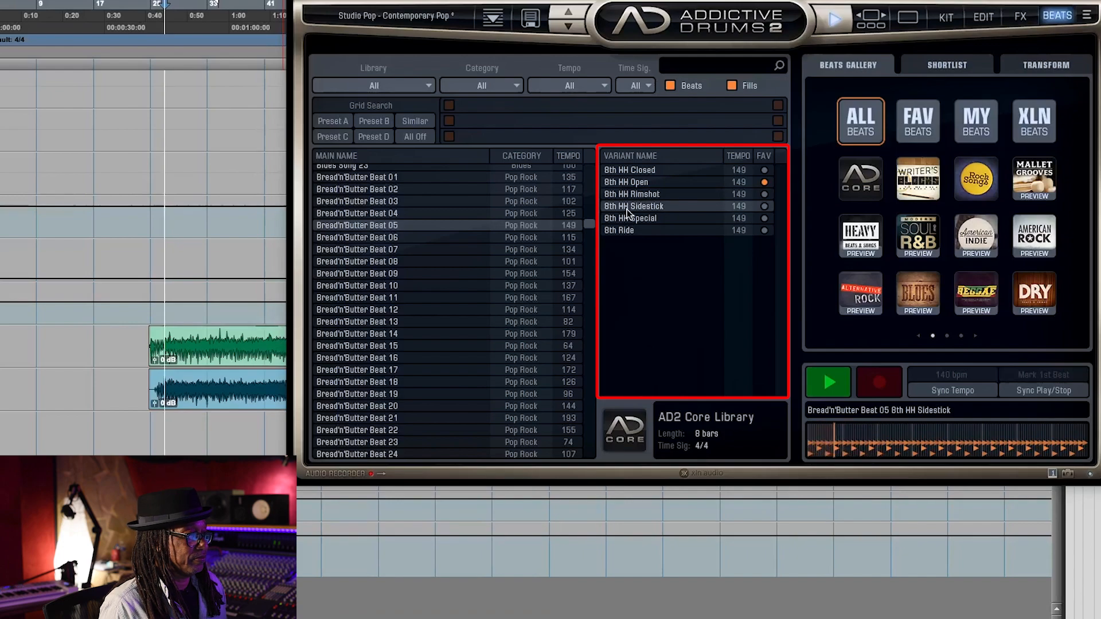
left_click(645, 169)
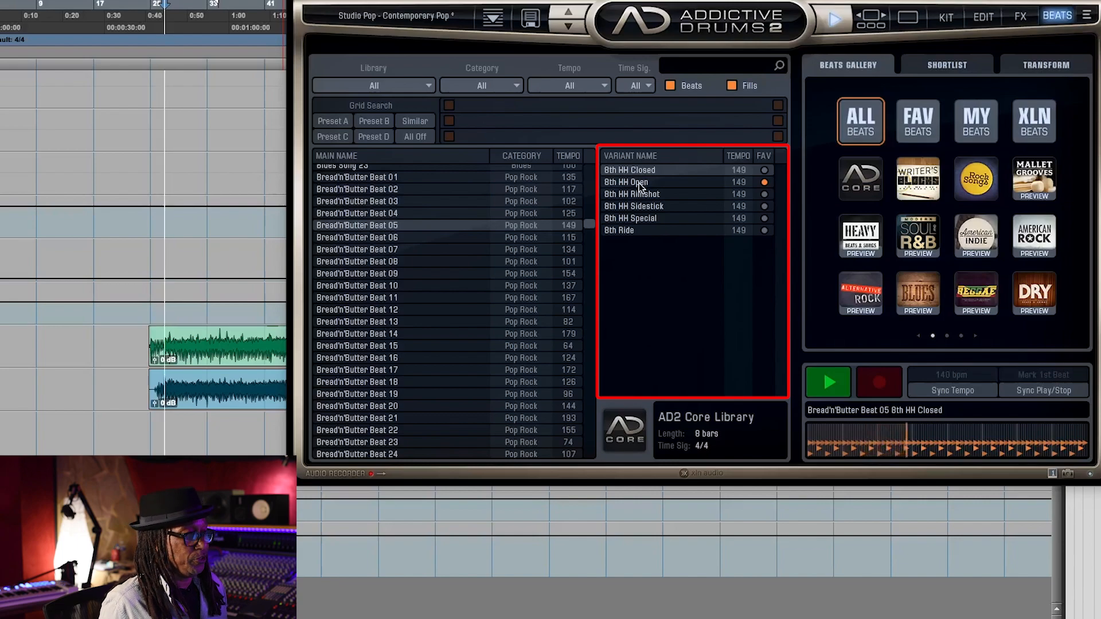
left_click(639, 183)
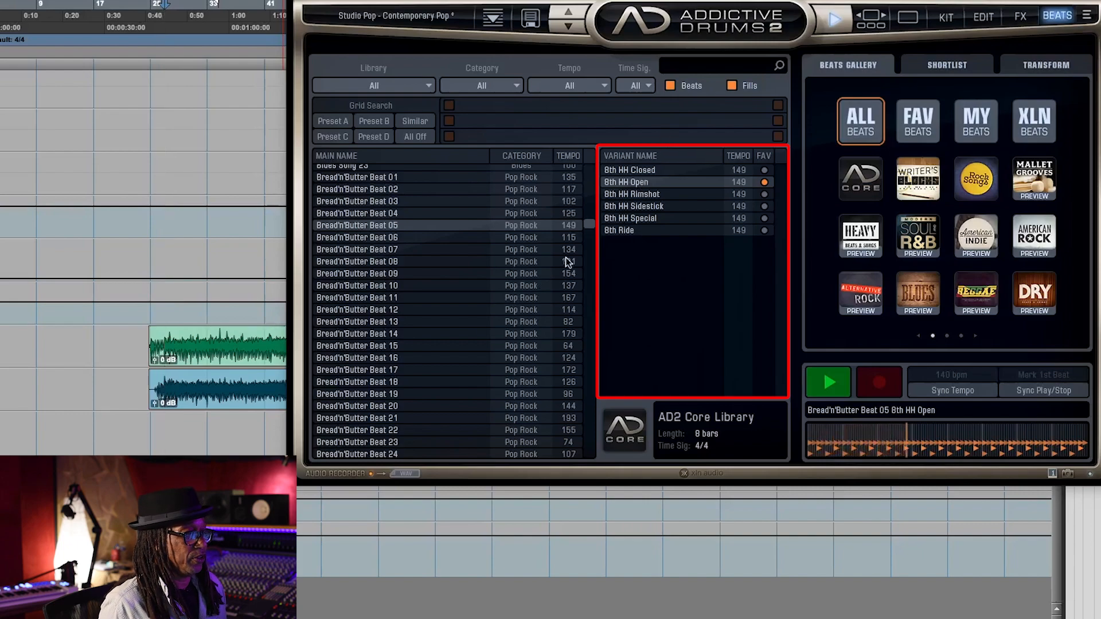
left_click(835, 19)
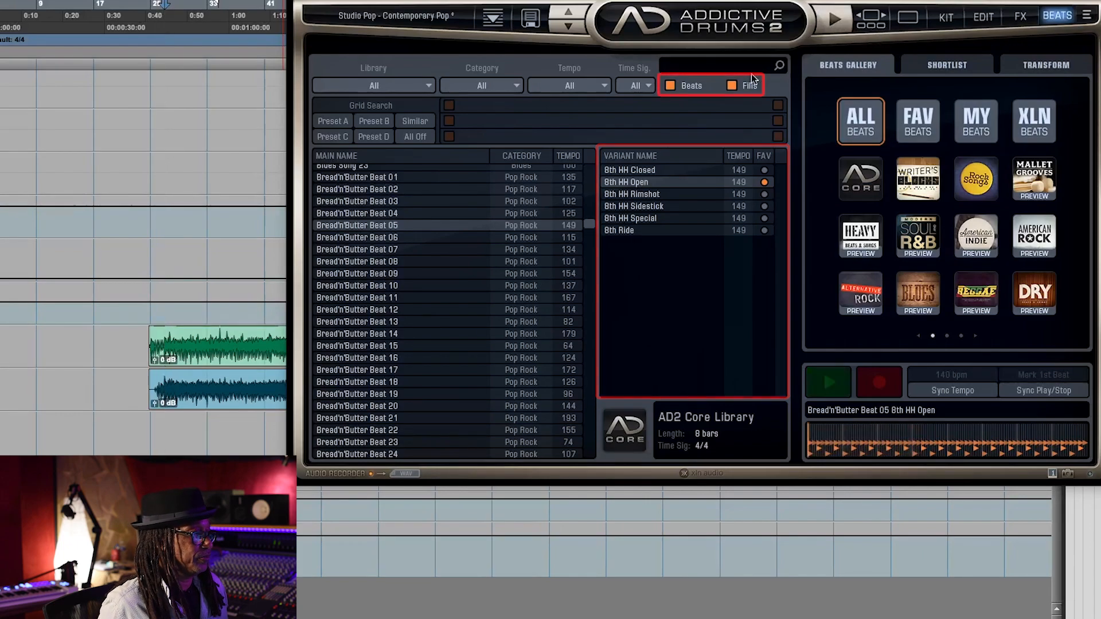
Step: Limit the list to fills and audition variant 01 of 6-8 Straight Fill L-2
left_click(672, 86)
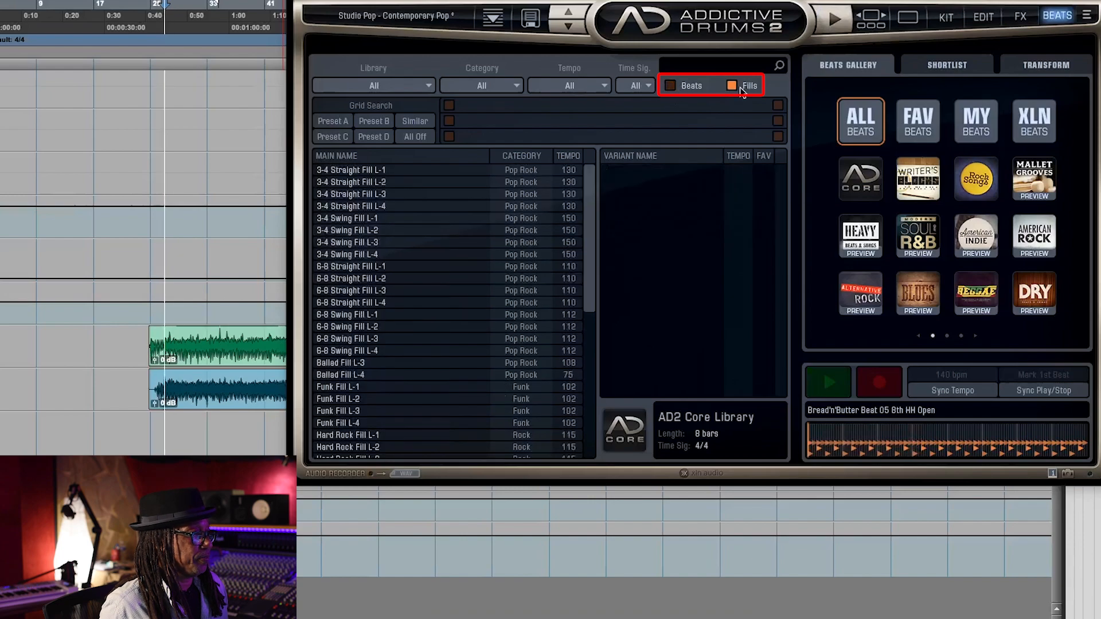
left_click(360, 280)
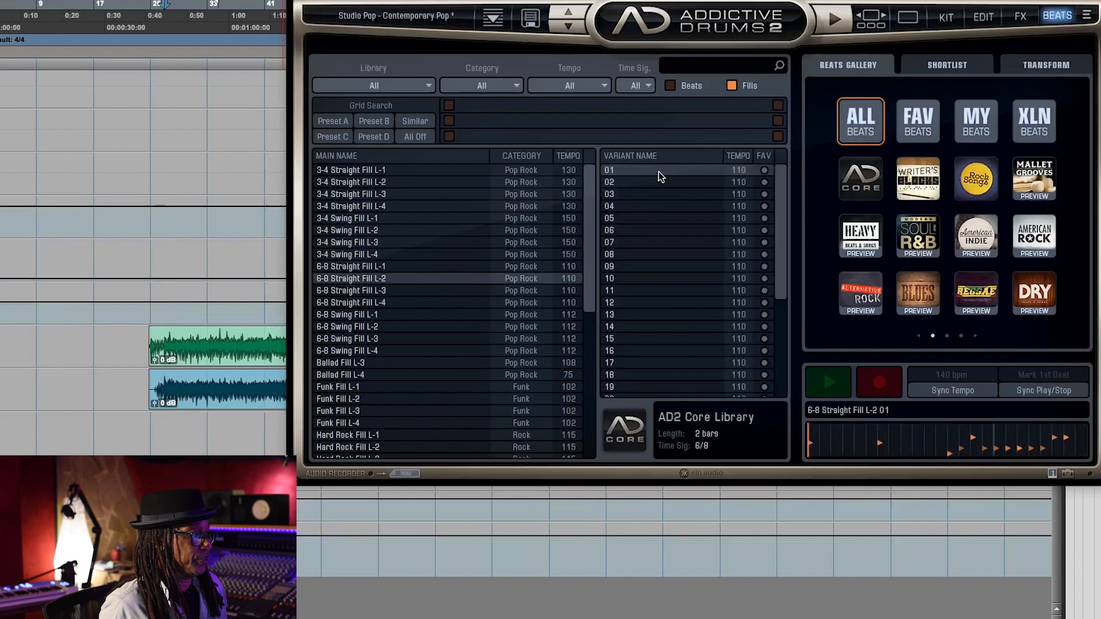
left_click(836, 20)
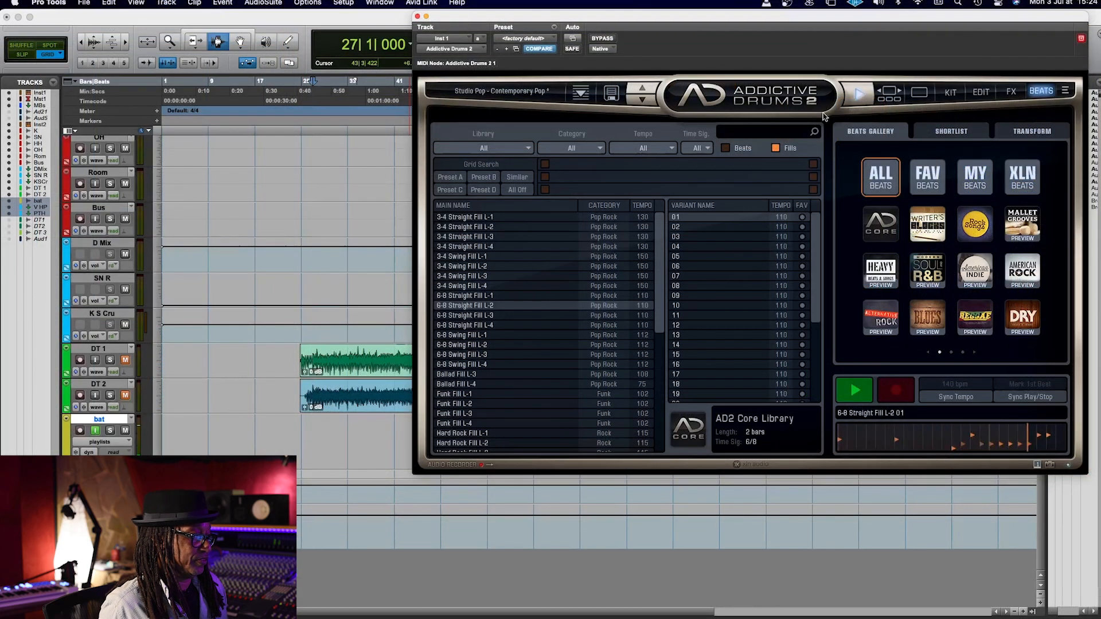
left_click(860, 94)
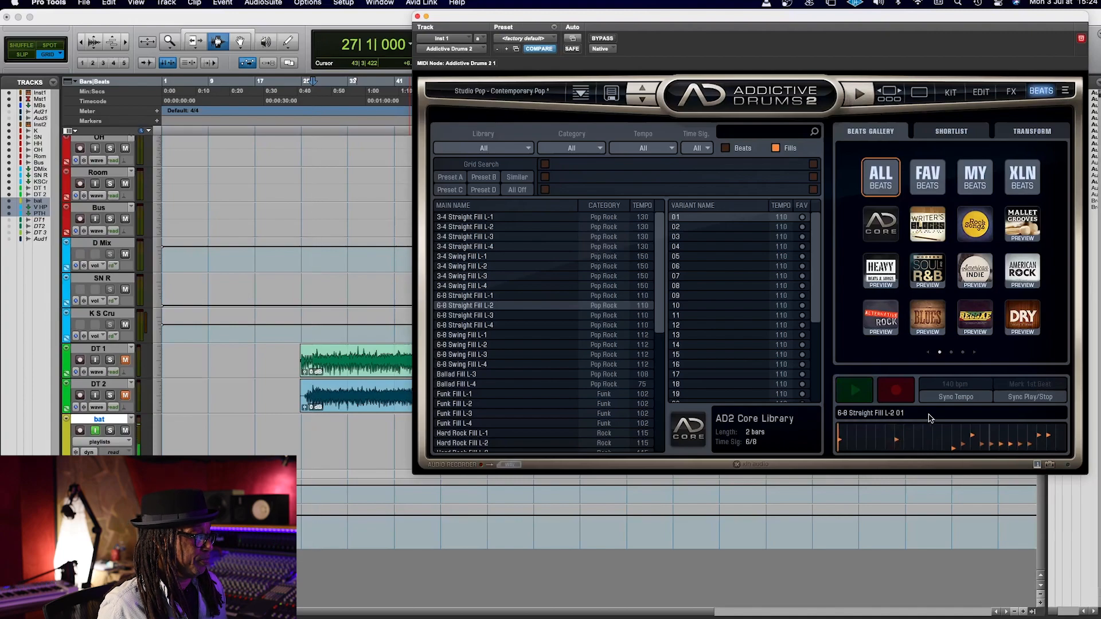
Step: Place the 6-8 Straight Fill L-2 01 MIDI fill on the Inst 1 track at bar 129
scroll(157, 252, "up", 8)
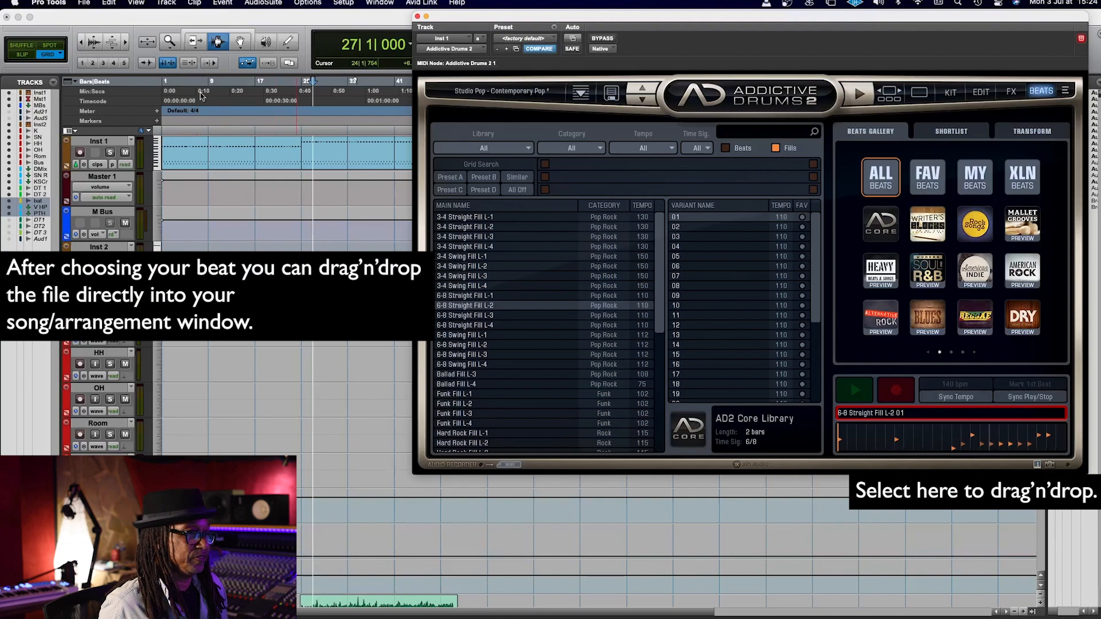
left_click(286, 86)
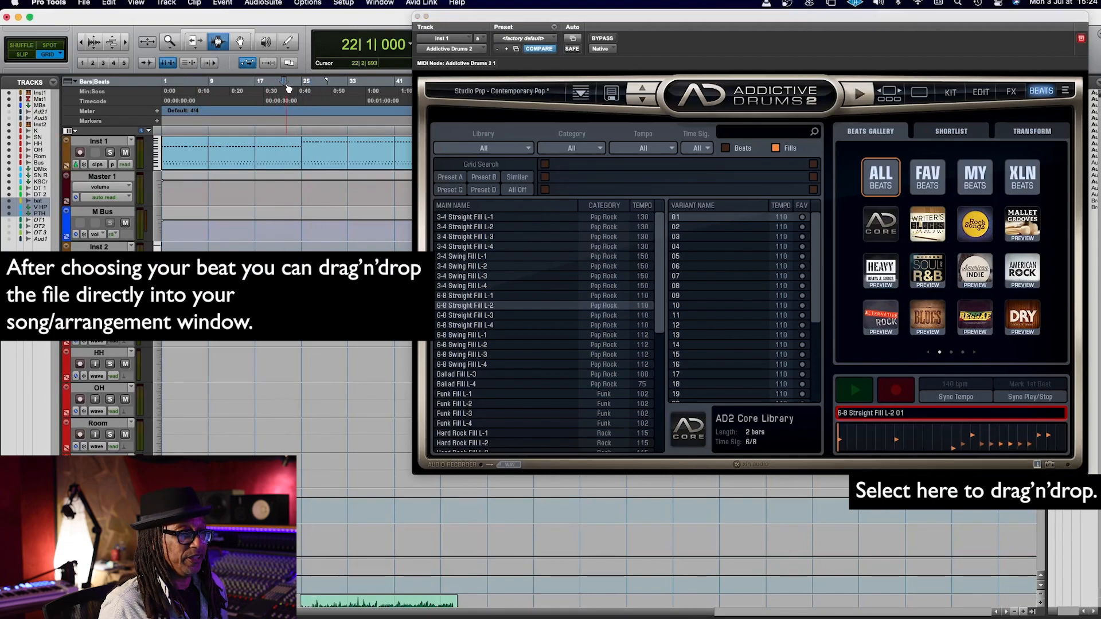
key("r")
key("r")
key("r")
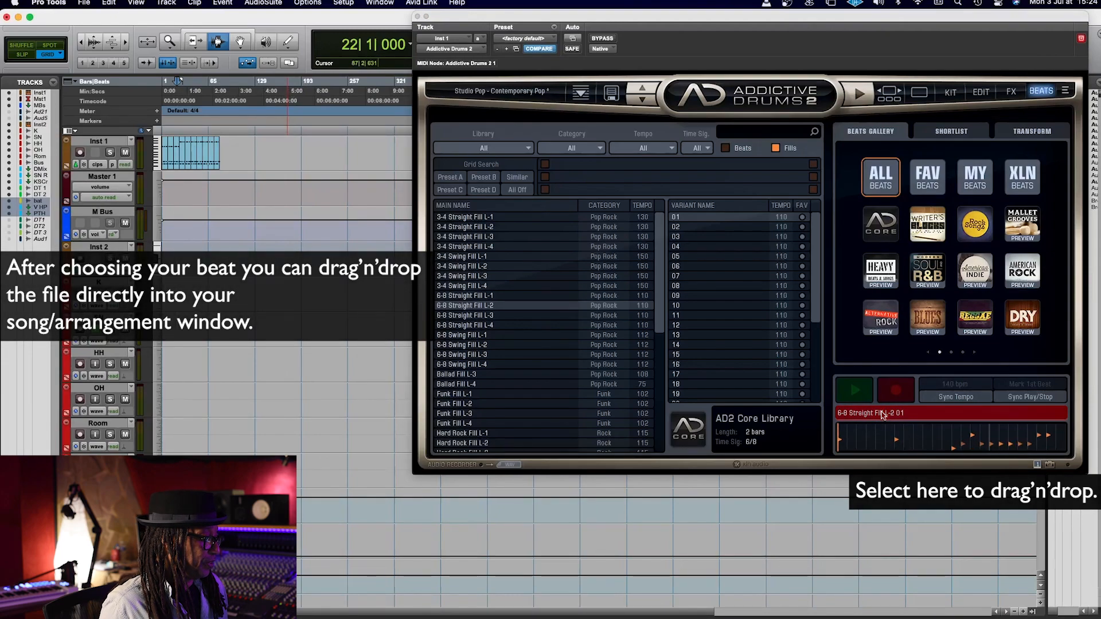
left_click_drag(953, 445, 256, 159)
left_click(261, 155)
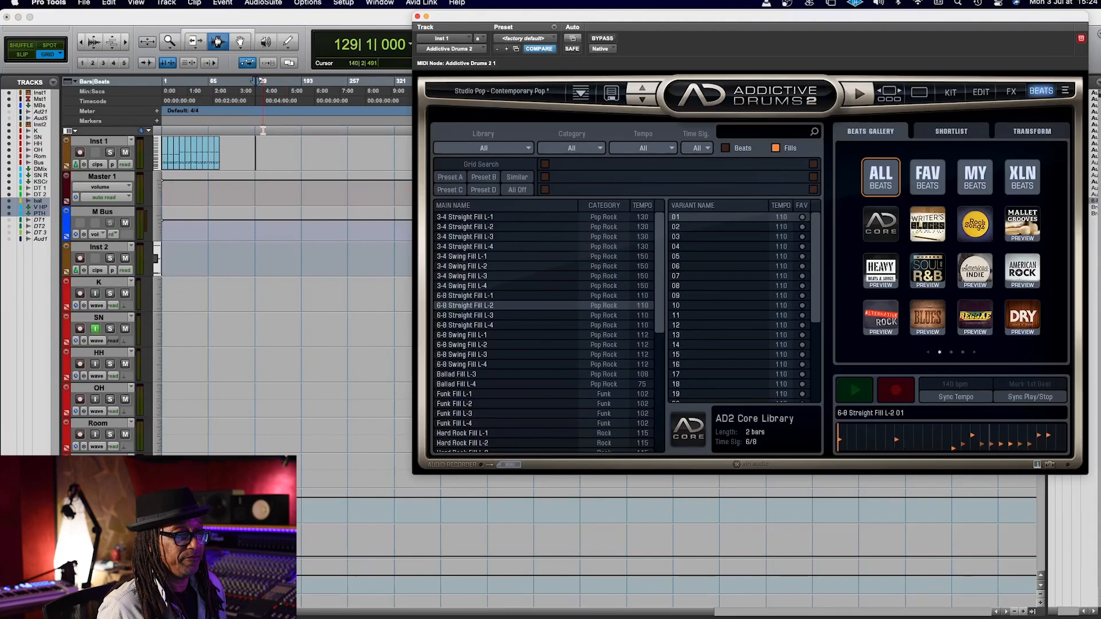
Step: Move the plug-in window clear of the Inst 1 track and zoom in on the new fill clip at bar 129
key("t")
key("t")
left_click_drag(529, 23, 403, 218)
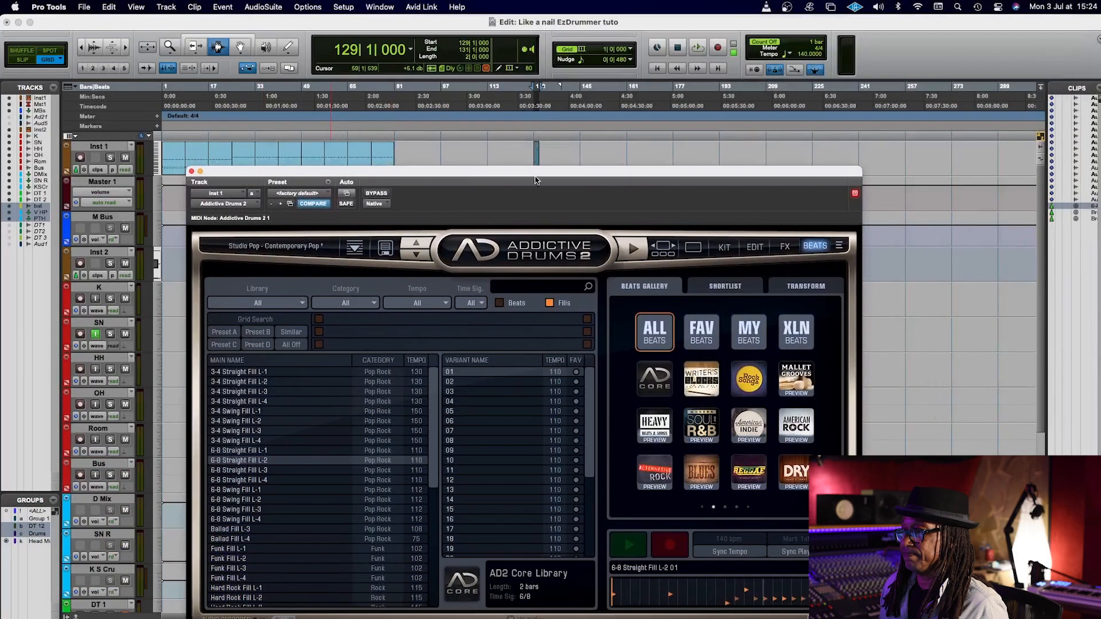
left_click_drag(543, 164, 276, 207)
key("t")
key("t")
key("t")
key("t")
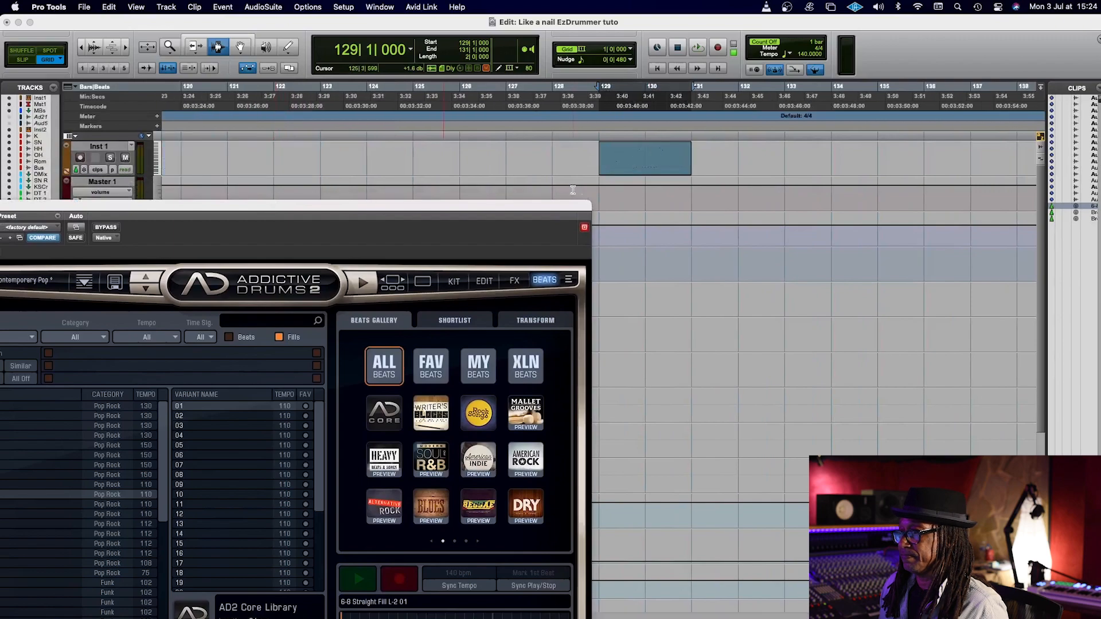
Step: Open the fill clip in the MIDI Editor, examine its notes up close, and close the editor
left_click(654, 164)
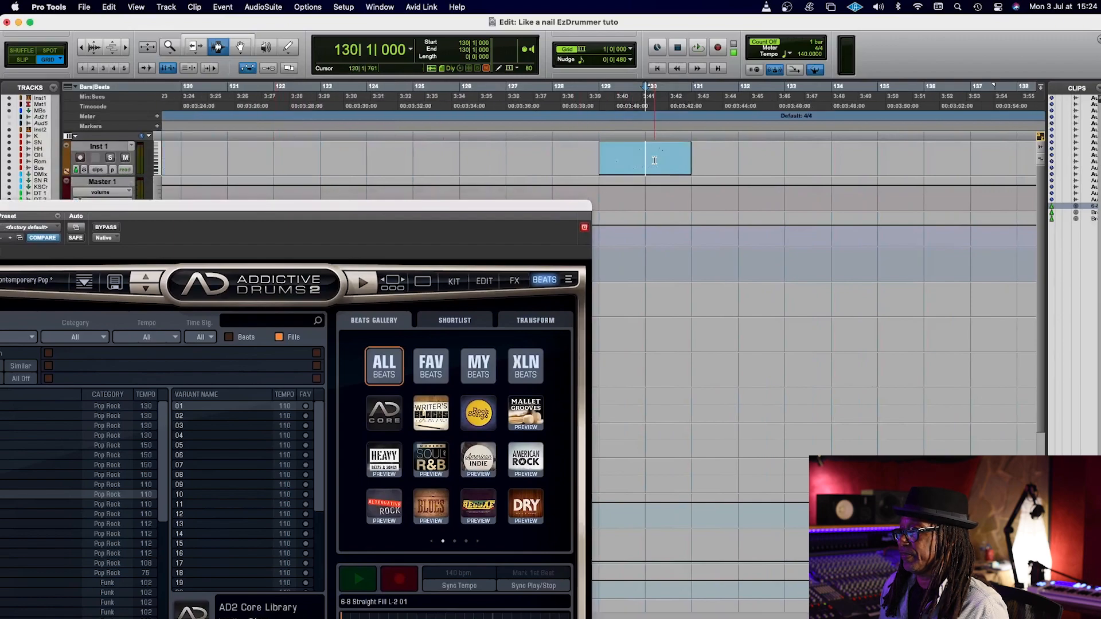
left_click(240, 47)
left_click(665, 162)
double_click(665, 163)
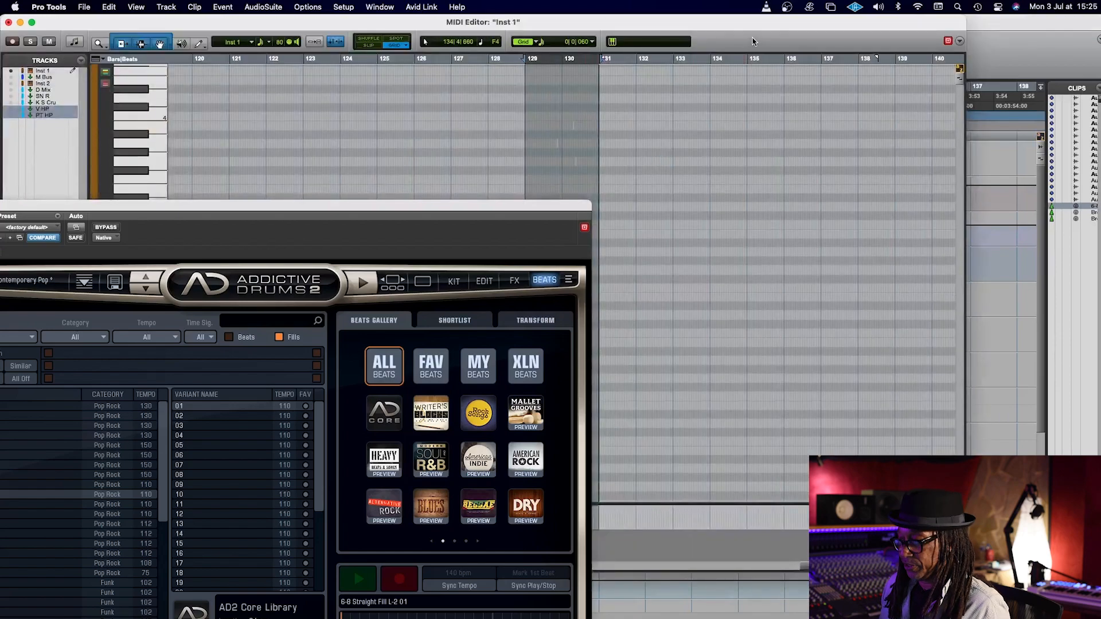
key("t")
key("t")
key("t")
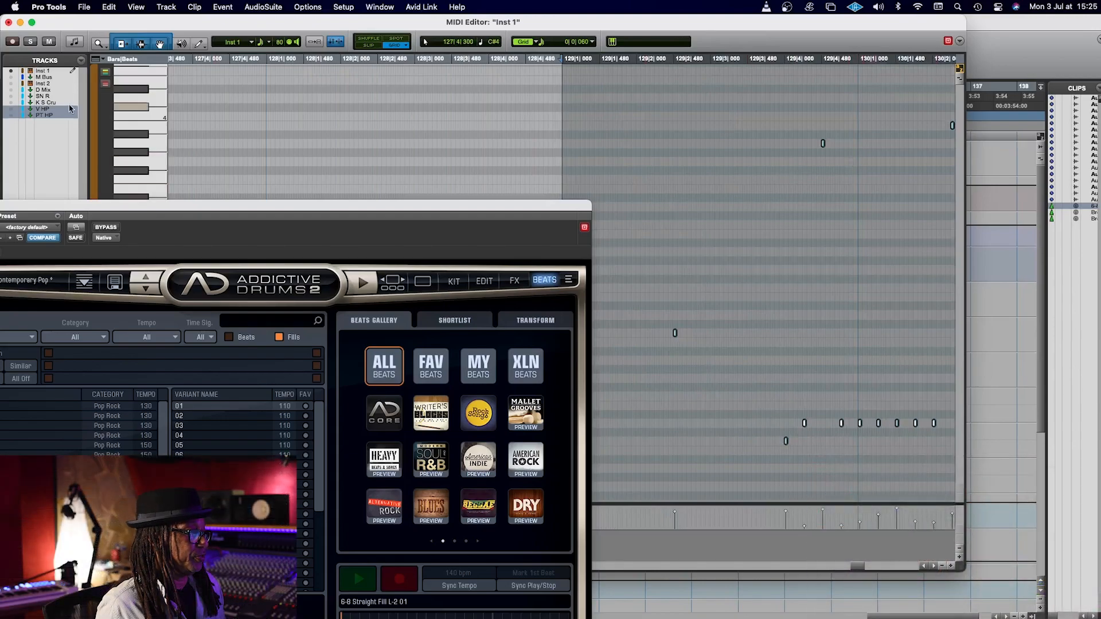
left_click(8, 23)
Step: Bring the plug-in window back into full view, list beats alongside fills again, and browse the other beat pack pages
left_click_drag(222, 205, 612, 58)
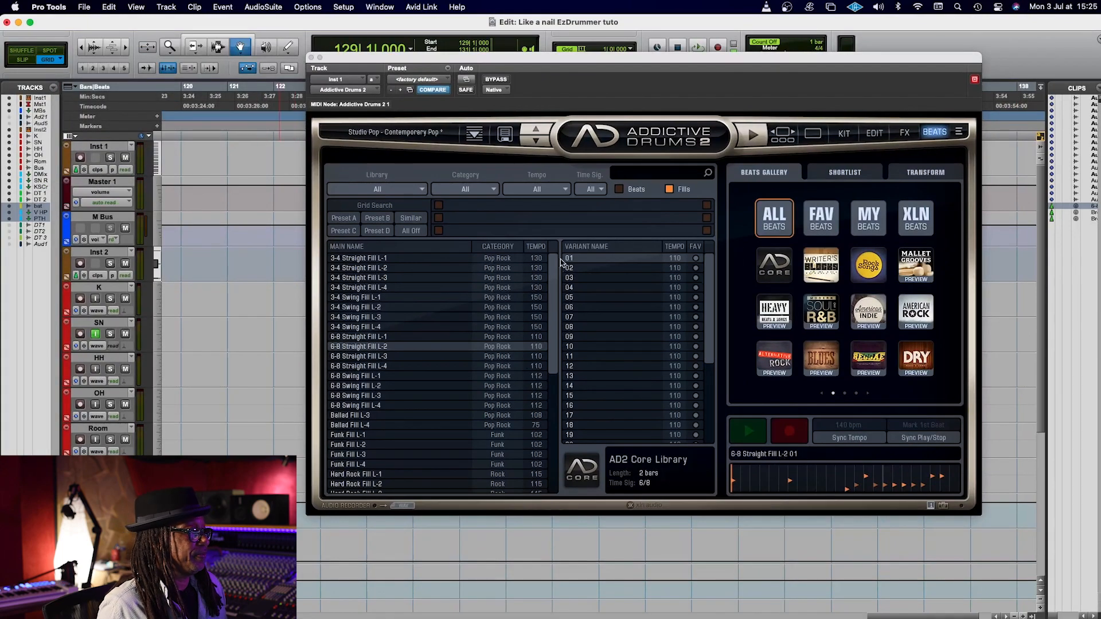
left_click(619, 190)
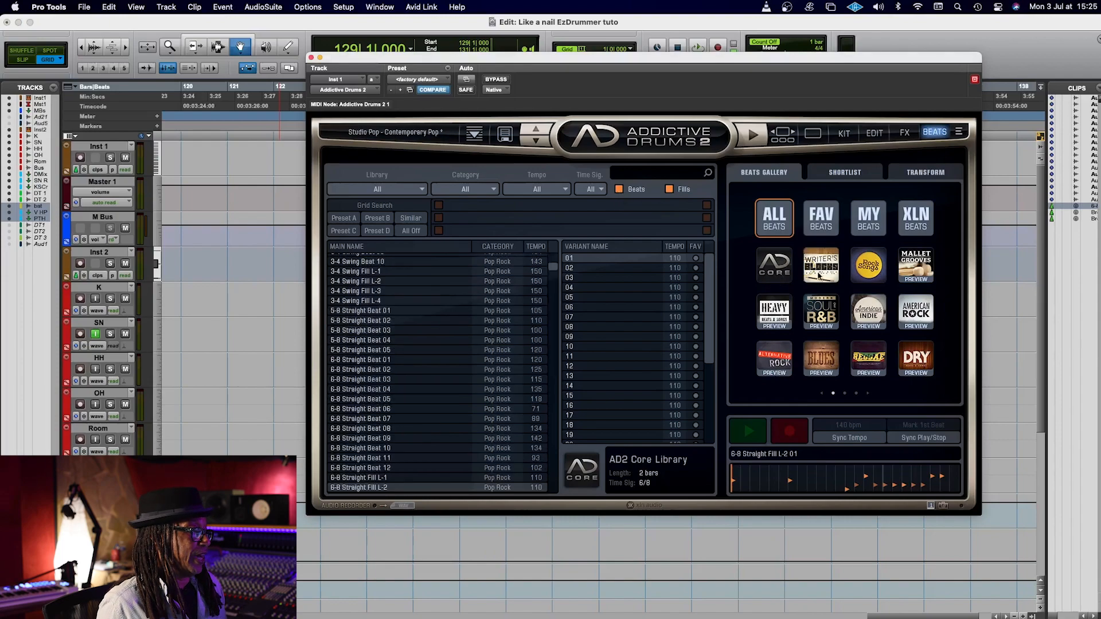
left_click(844, 395)
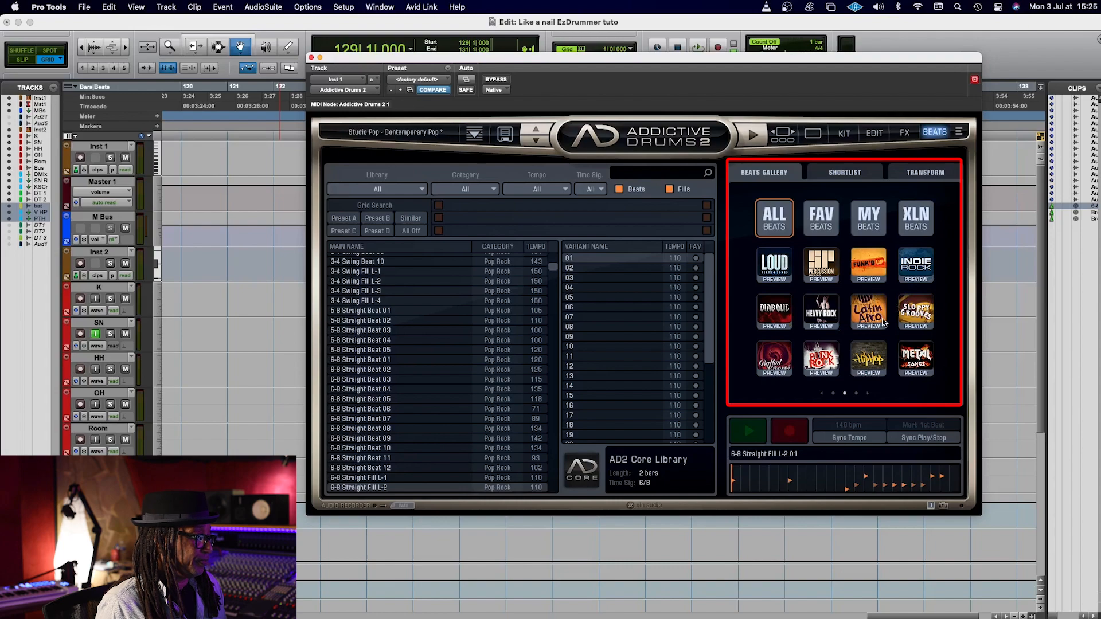
left_click(855, 394)
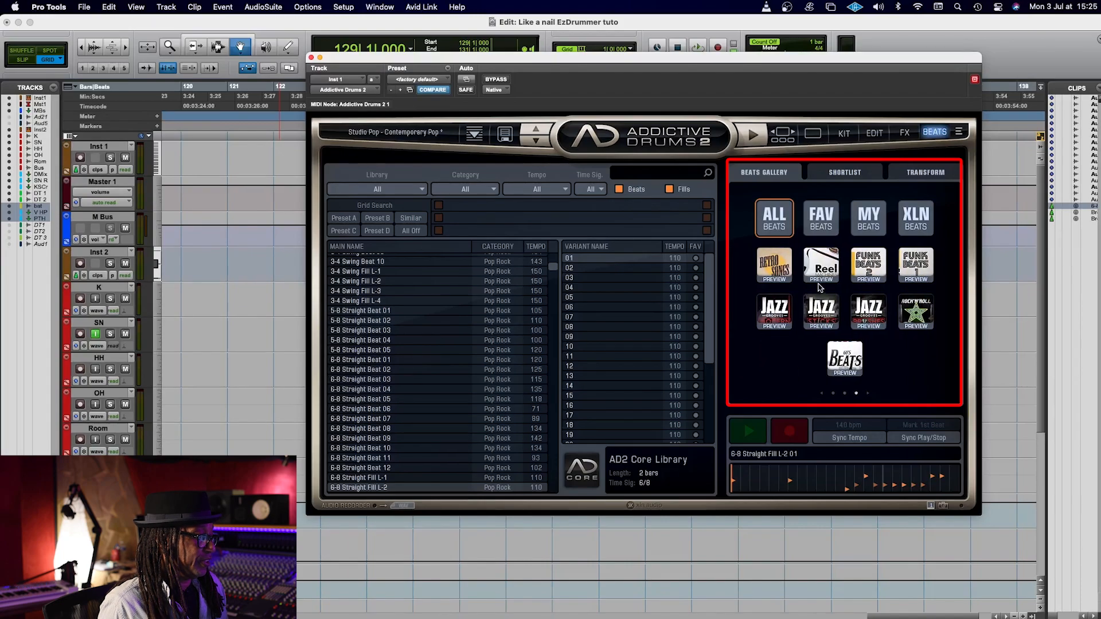
Step: Audition the favourite Bread'n'Butter Beat 05 and mark its 8th HH Closed variant as a favourite too
left_click(832, 225)
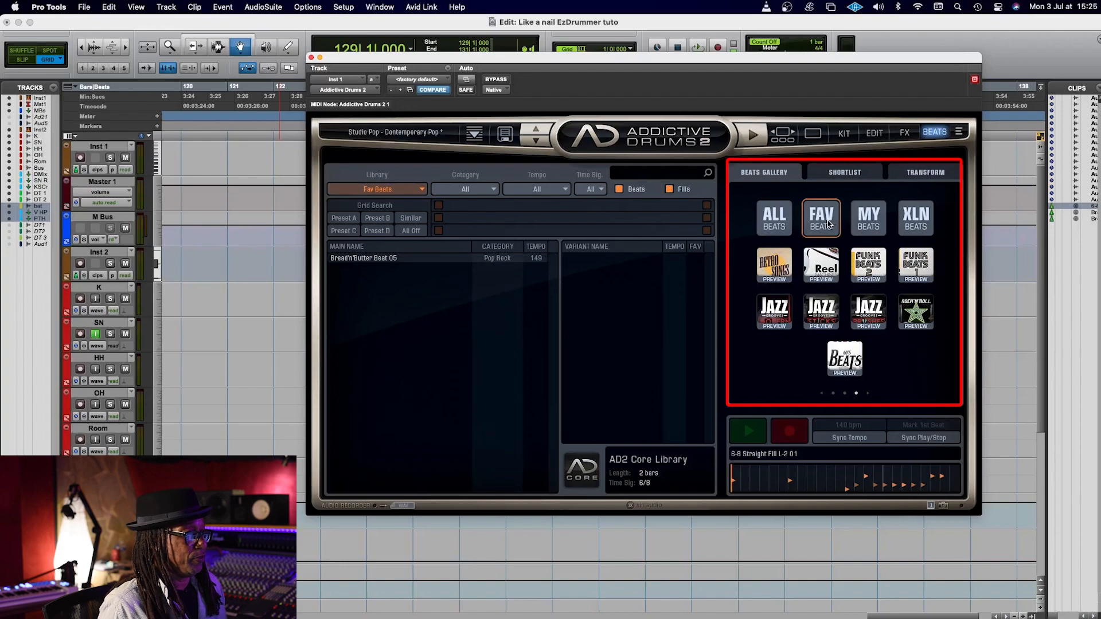
left_click(361, 259)
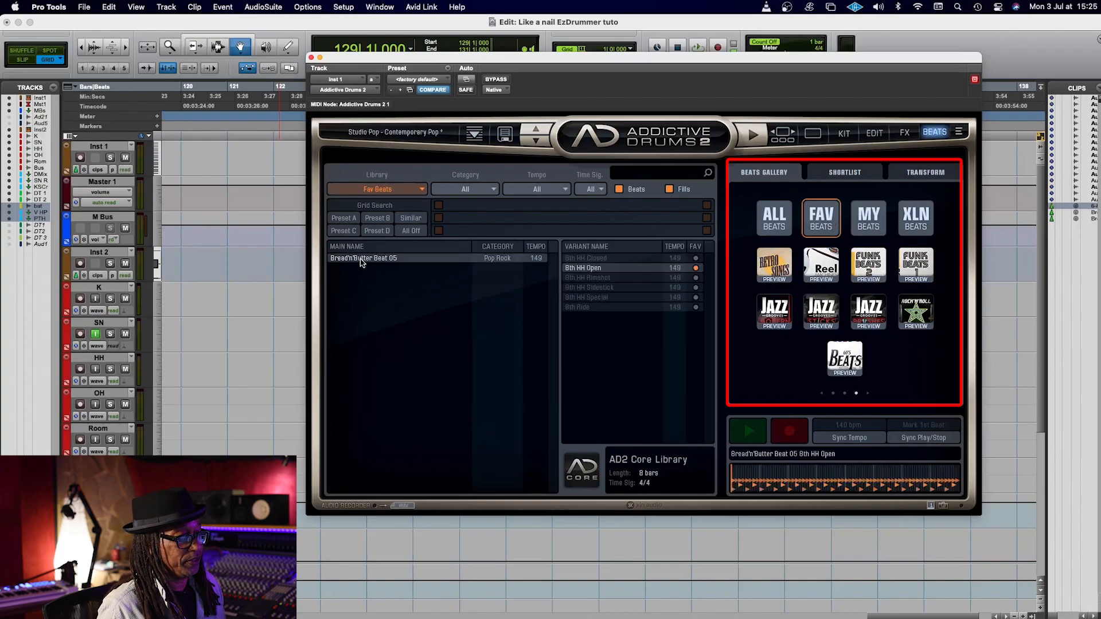
left_click(744, 135)
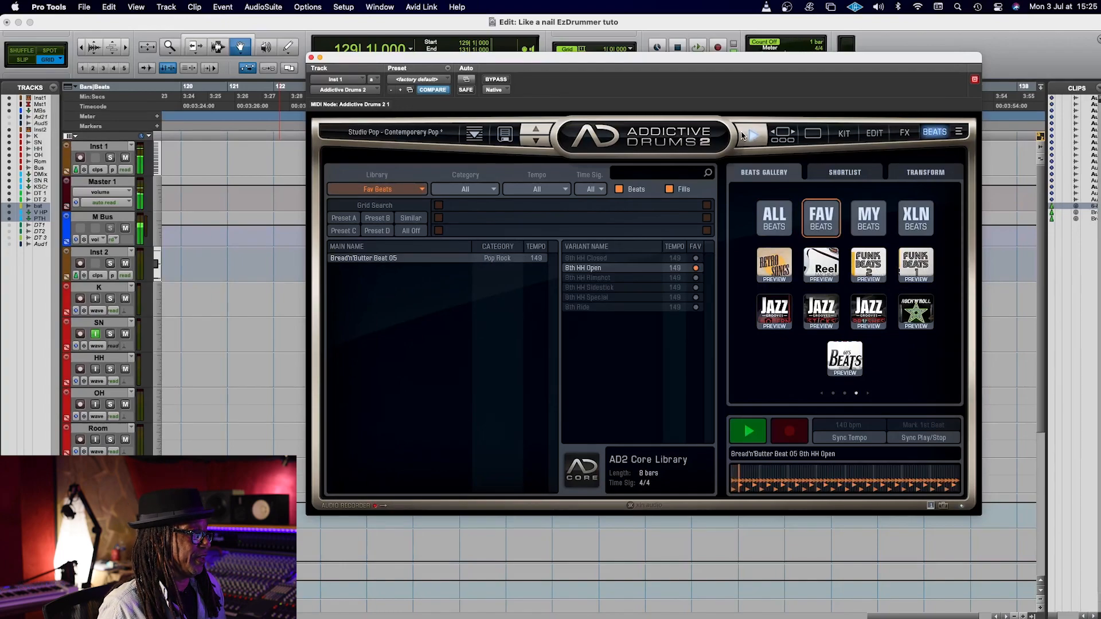
left_click(750, 138)
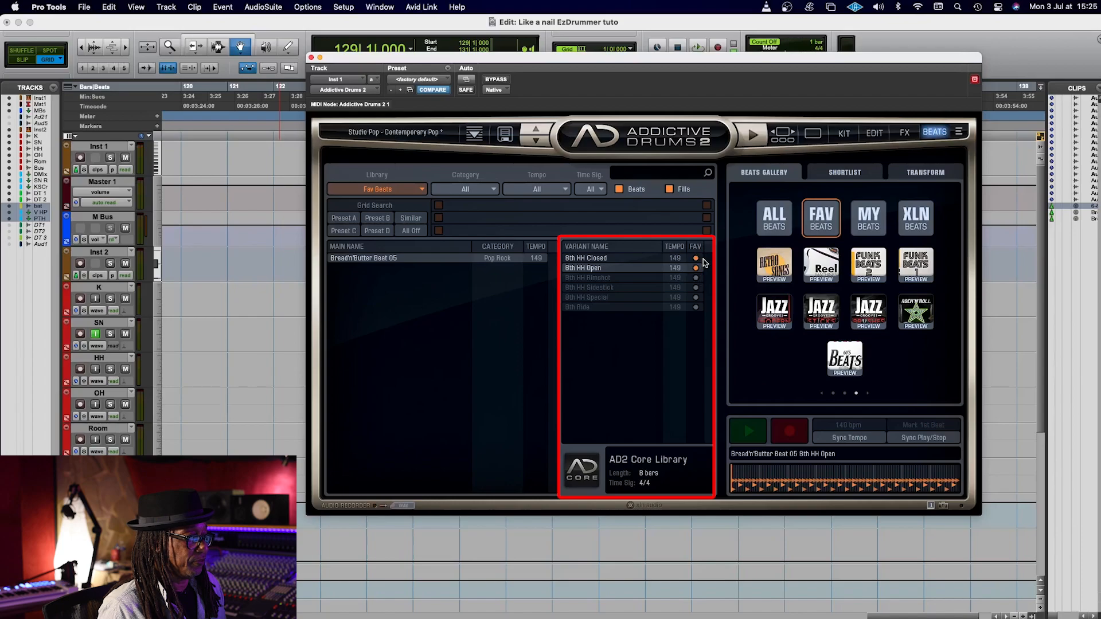
Step: View the beat Shortlist and the Transform settings, and turn on Sync Tempo for the beat player
left_click(774, 228)
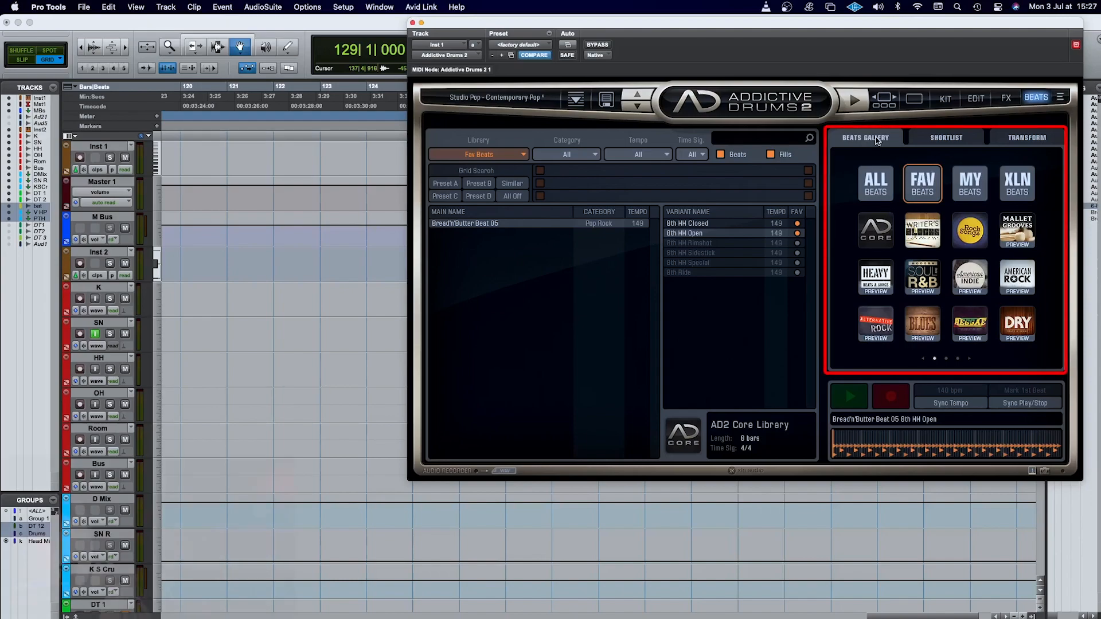
left_click(951, 139)
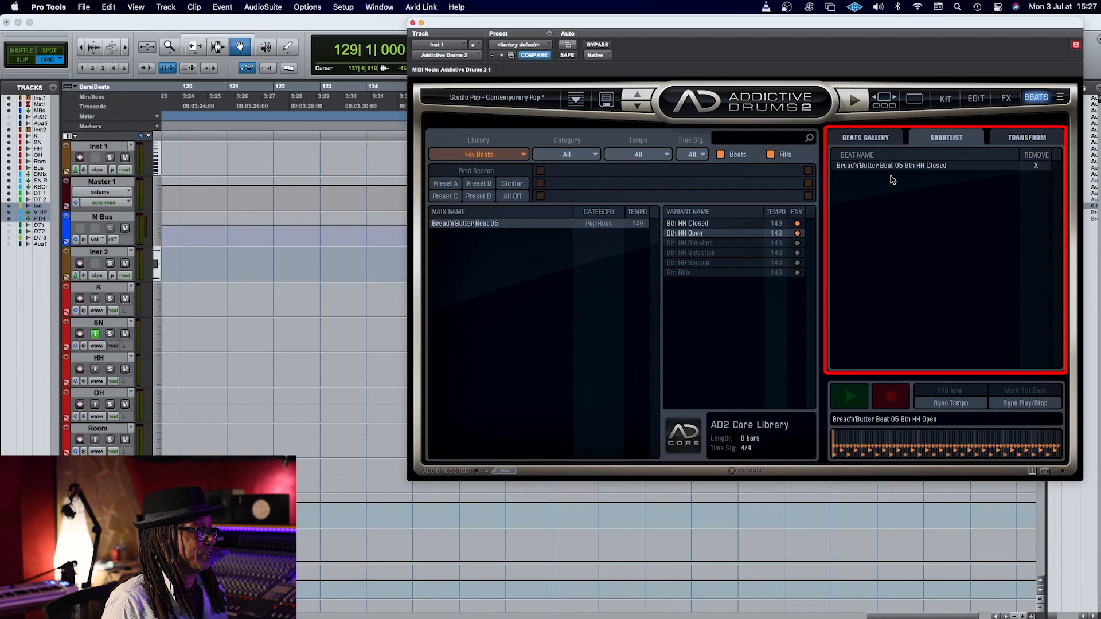
left_click(1036, 141)
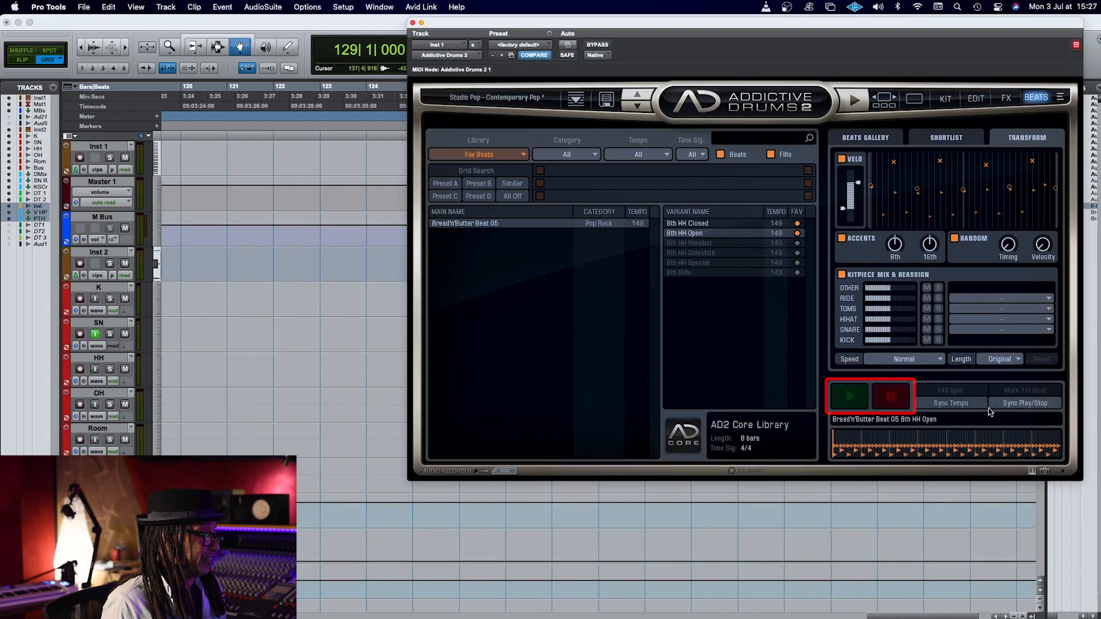
left_click(951, 403)
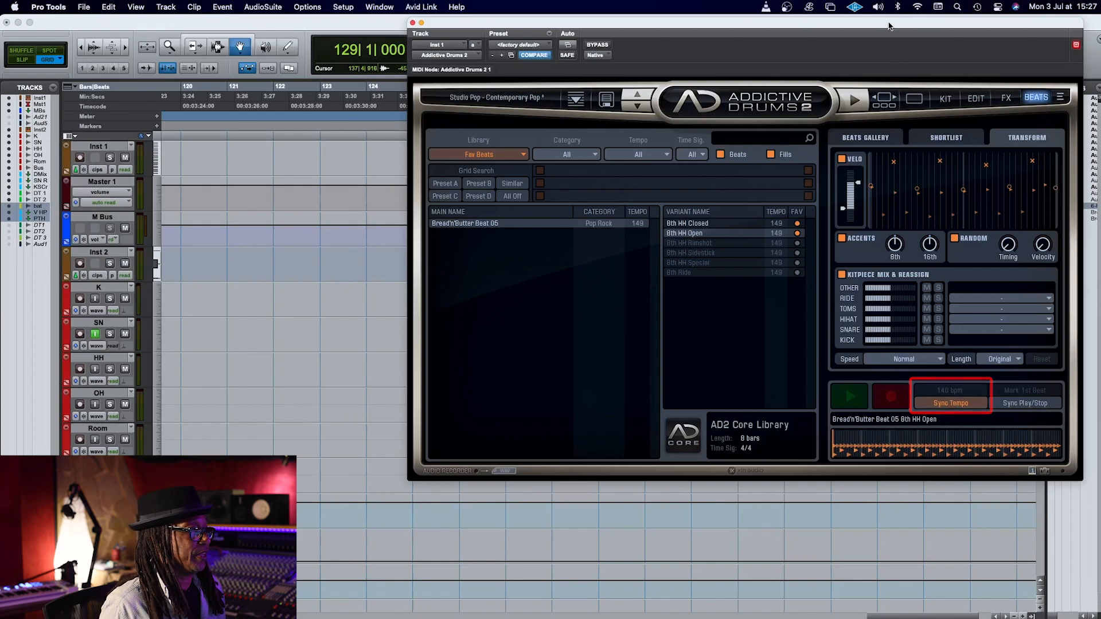
mouse_move(888, 26)
left_mouse_down()
mouse_move(822, 123)
mouse_move(869, 85)
mouse_move(889, 40)
left_mouse_up()
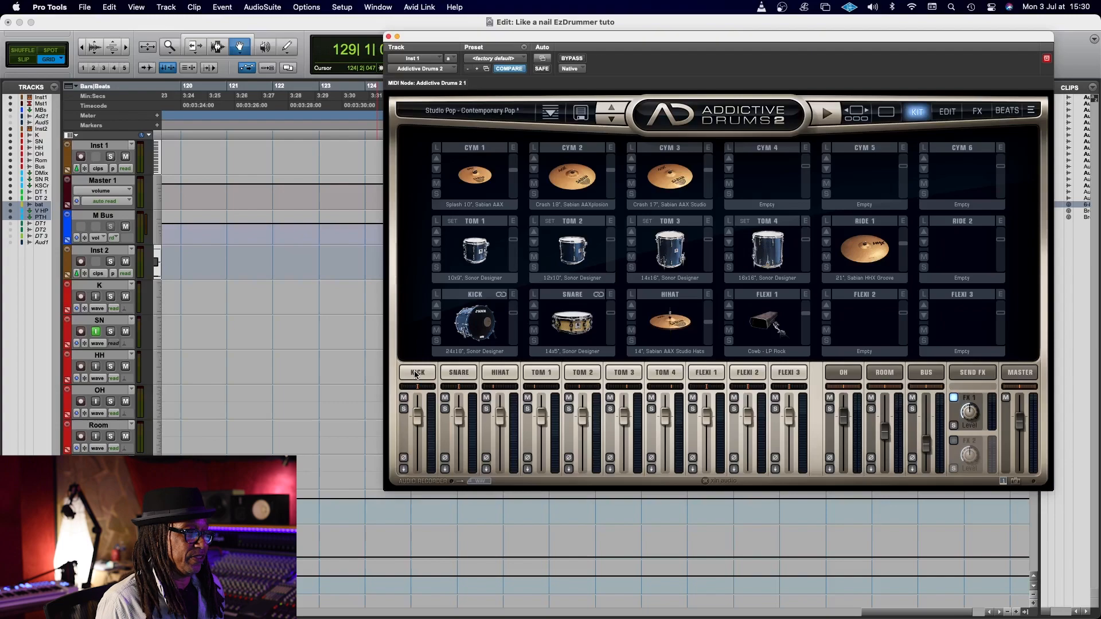
Step: Toggle the Kick channel's mute and phase reverse on and back off in the Addictive Drums 2 mixer
left_click(404, 397)
left_click(404, 398)
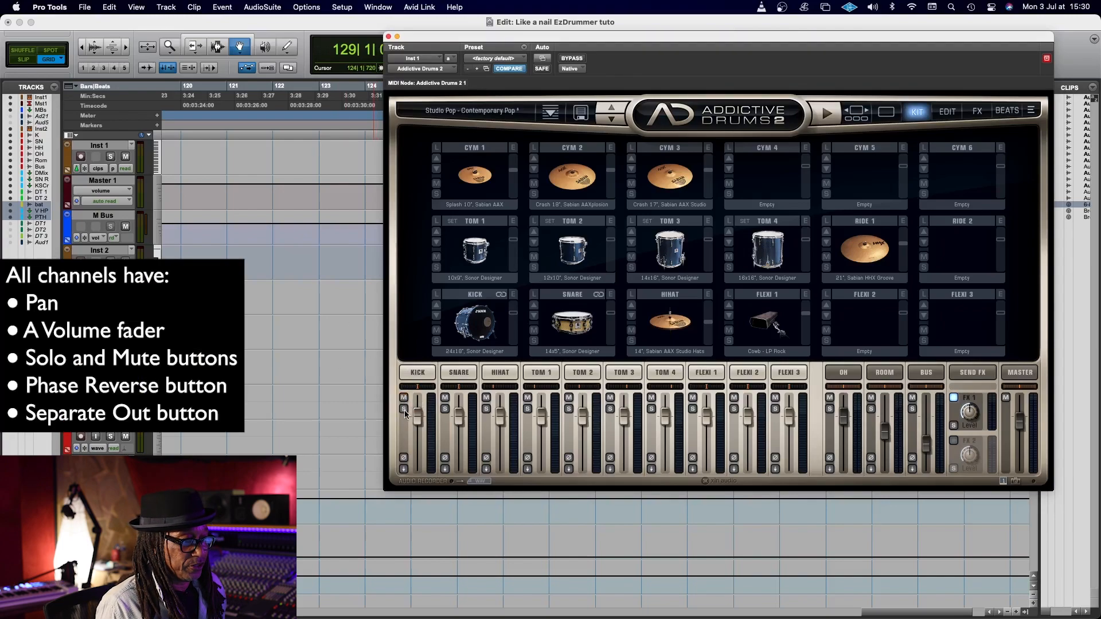
left_click(403, 458)
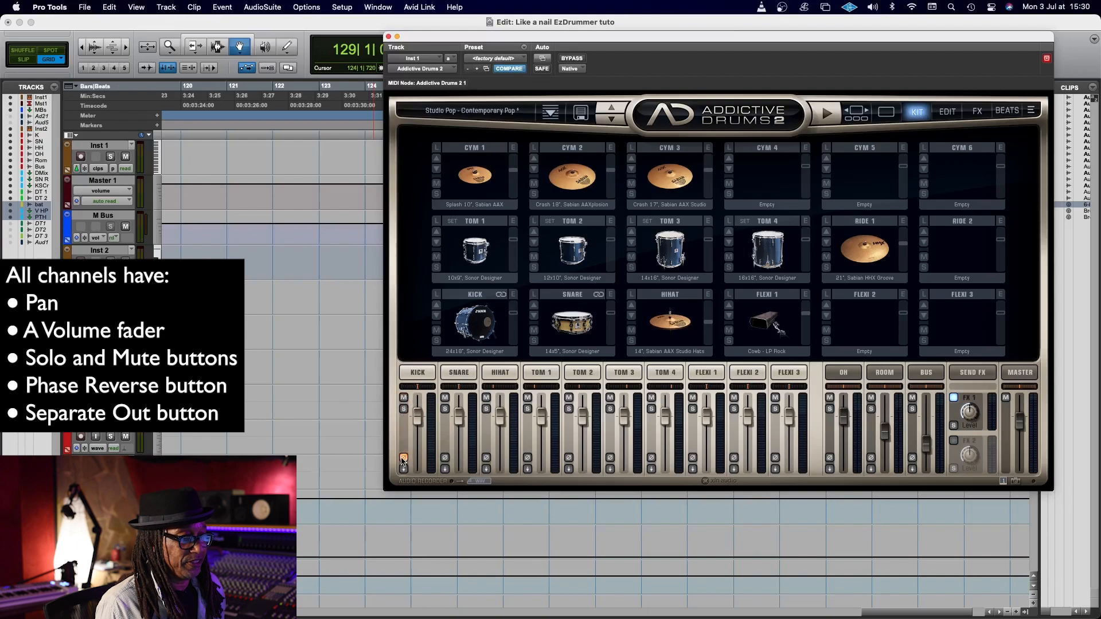
left_click(403, 458)
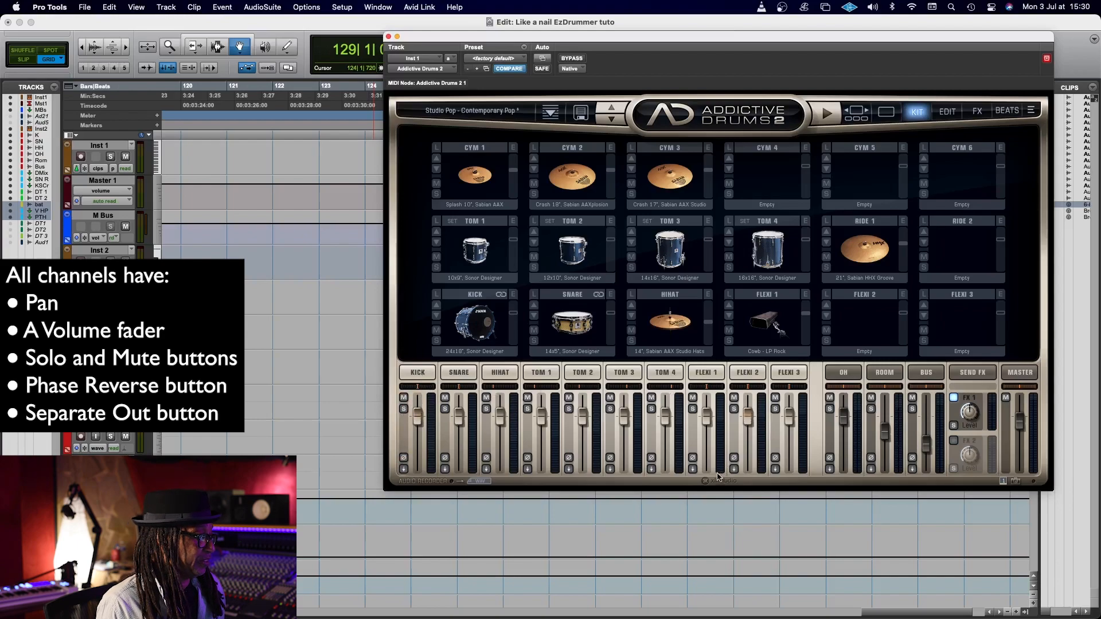
Step: Play the beat with the Mix window shown beside the plug-in, and check the single stereo output on the Inst 1 track
left_click(827, 117)
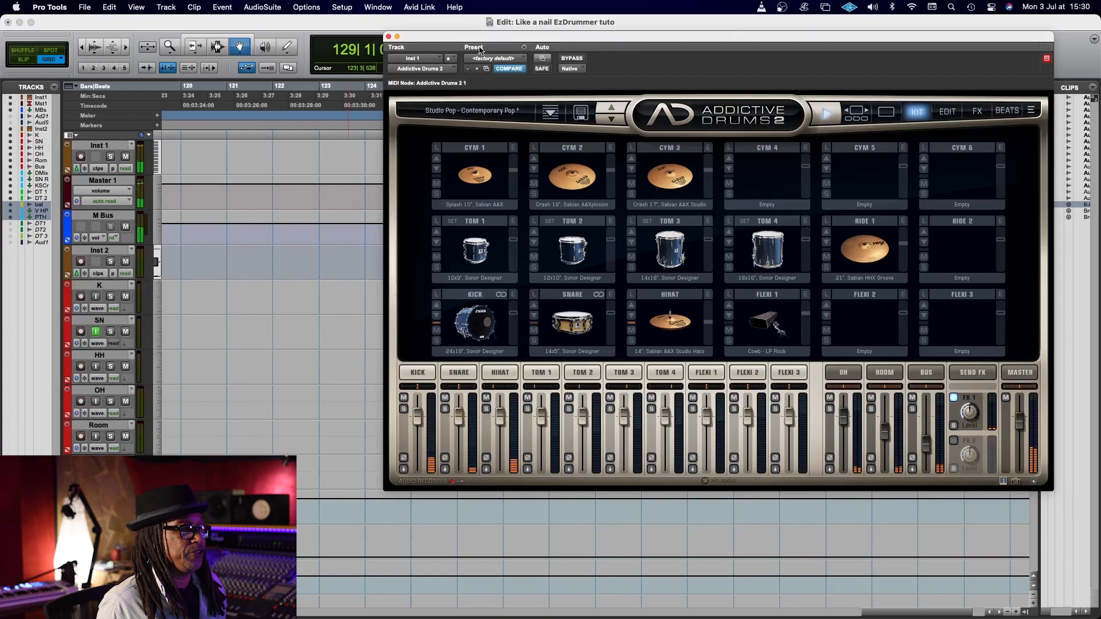
left_click_drag(481, 36, 492, 8)
key("super+equal")
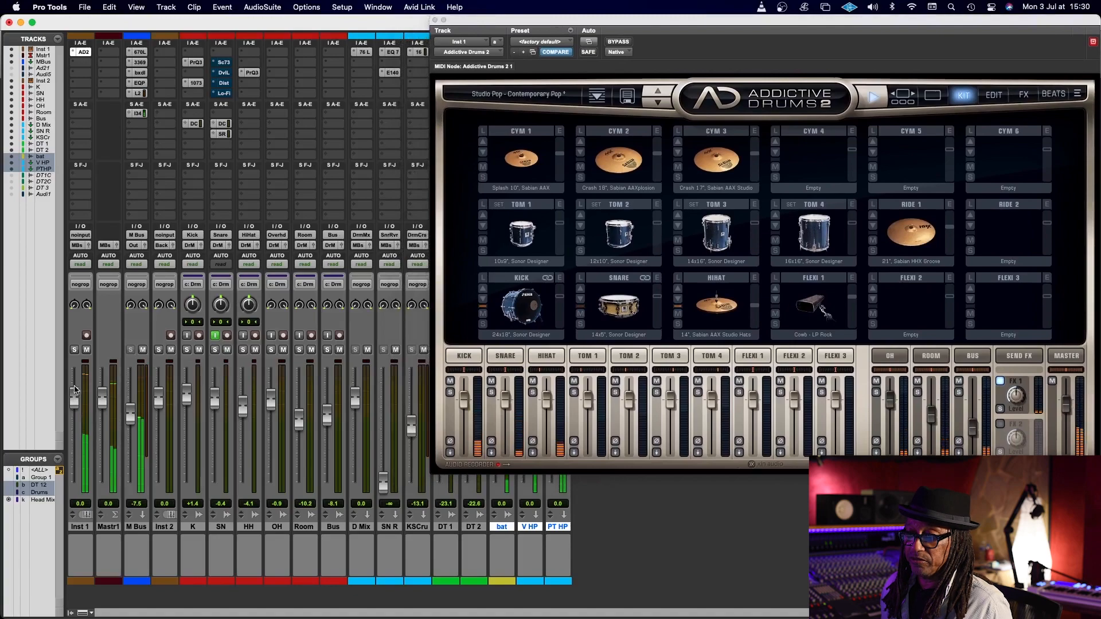
left_click(79, 528)
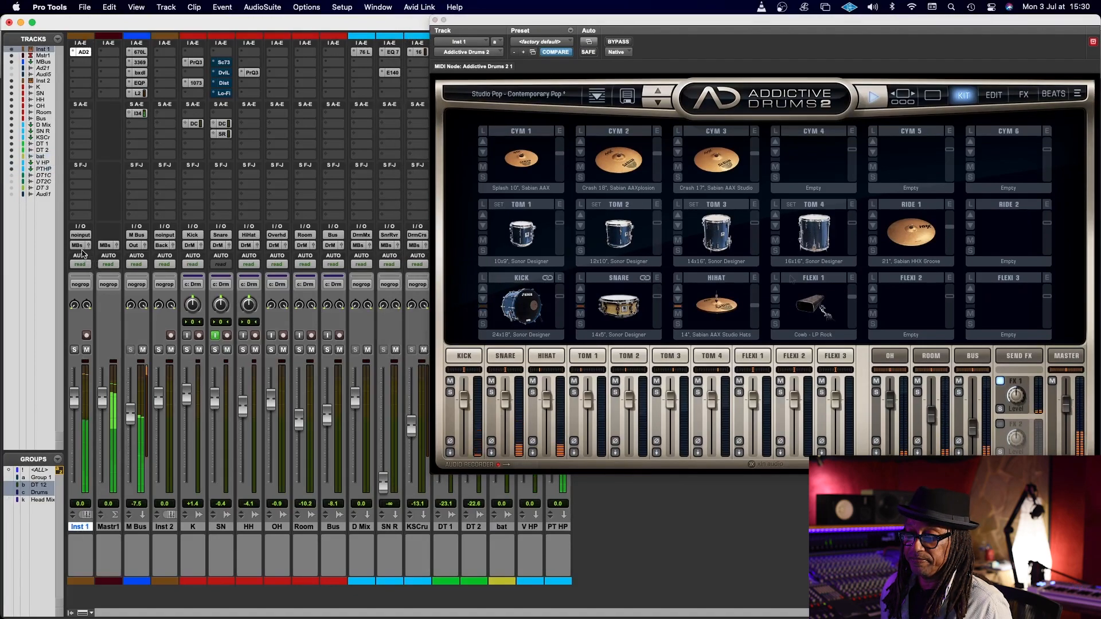
left_click(791, 279)
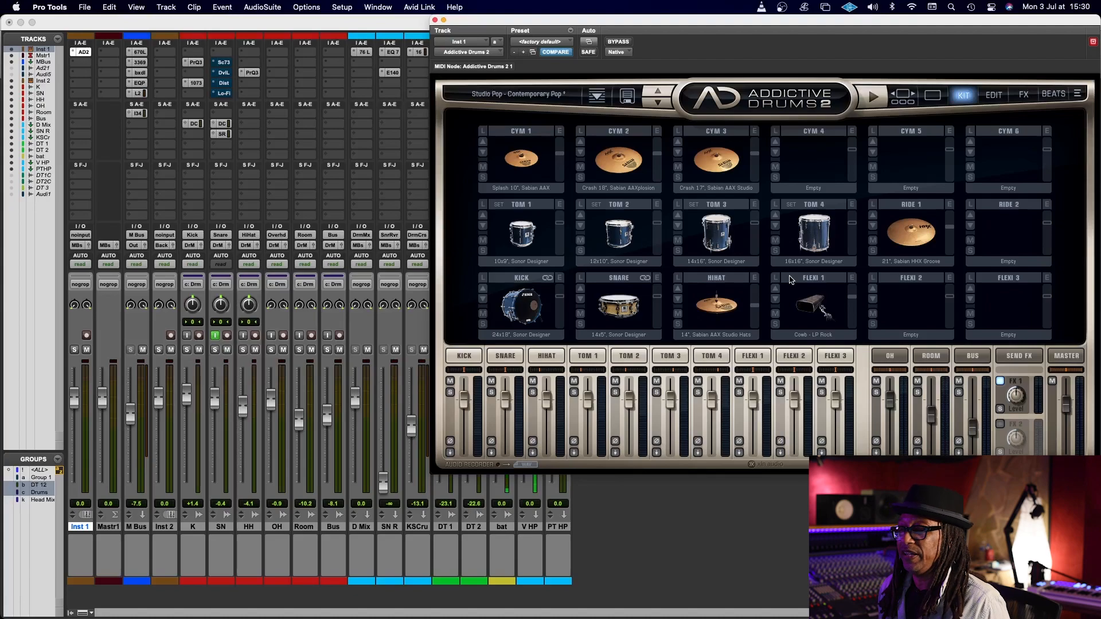
Step: Route the plug-in's Kick, Snare and HiHat channels to Separate Out (Post Fader)
left_click(450, 453)
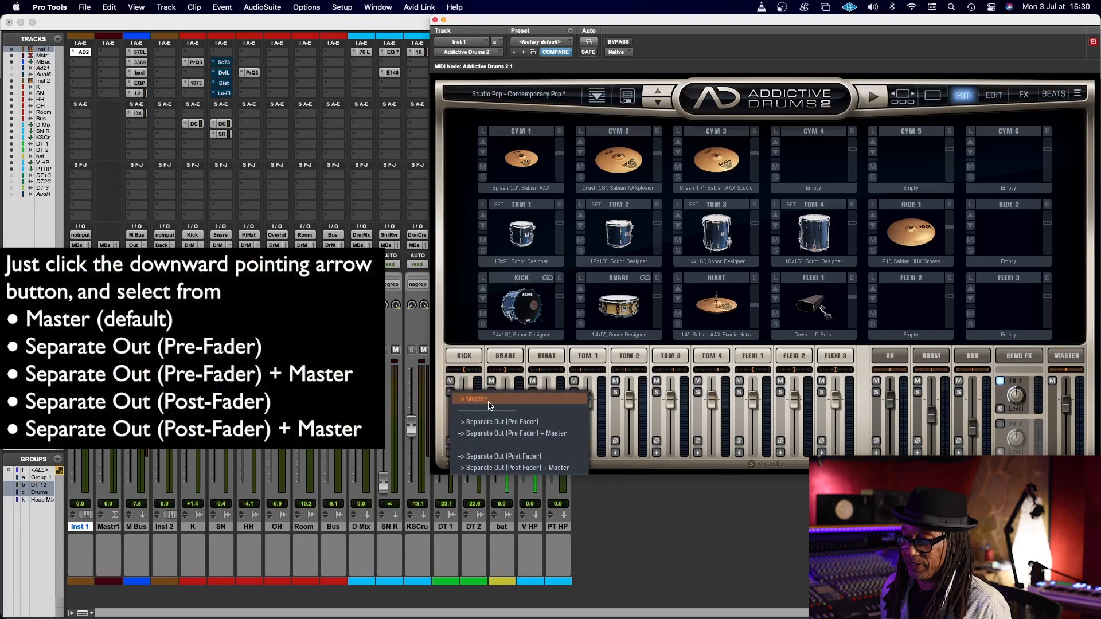
left_click(499, 461)
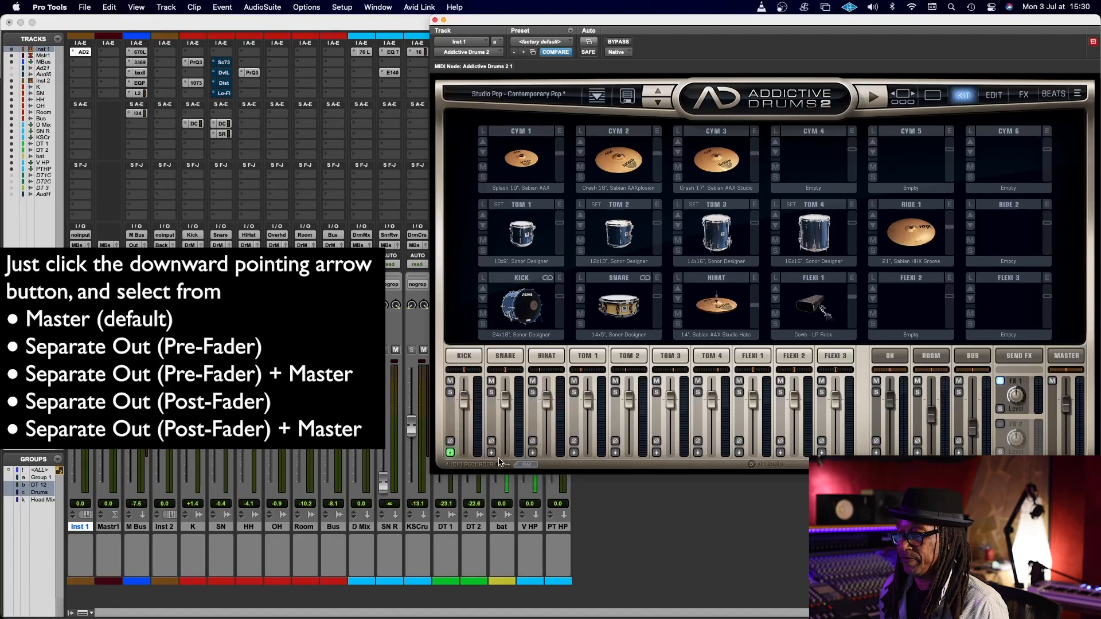
left_click(489, 453)
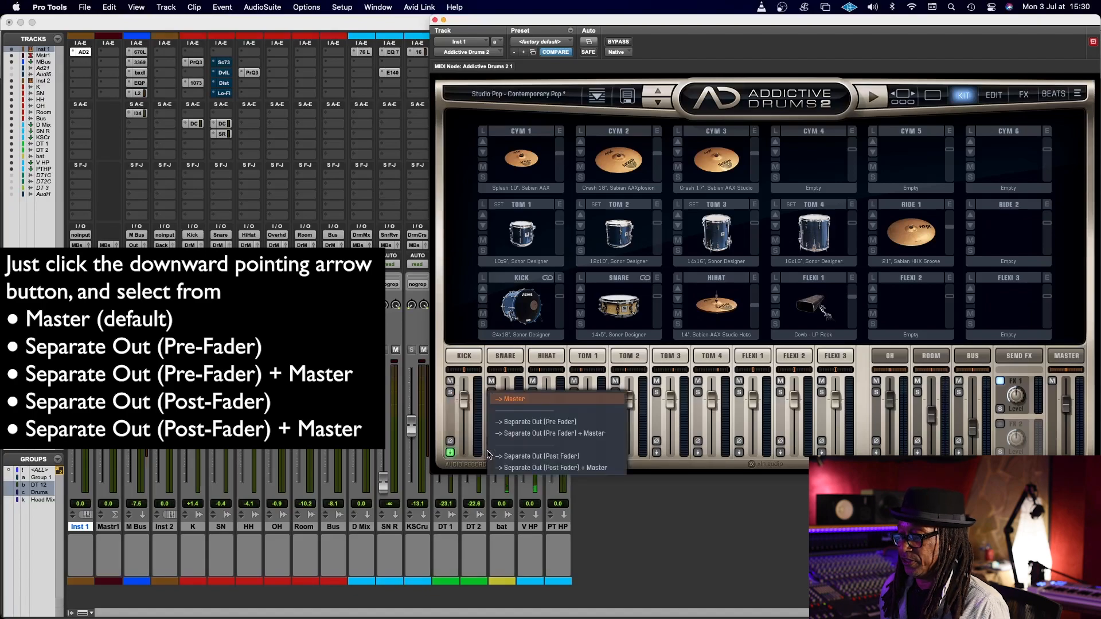
left_click(533, 456)
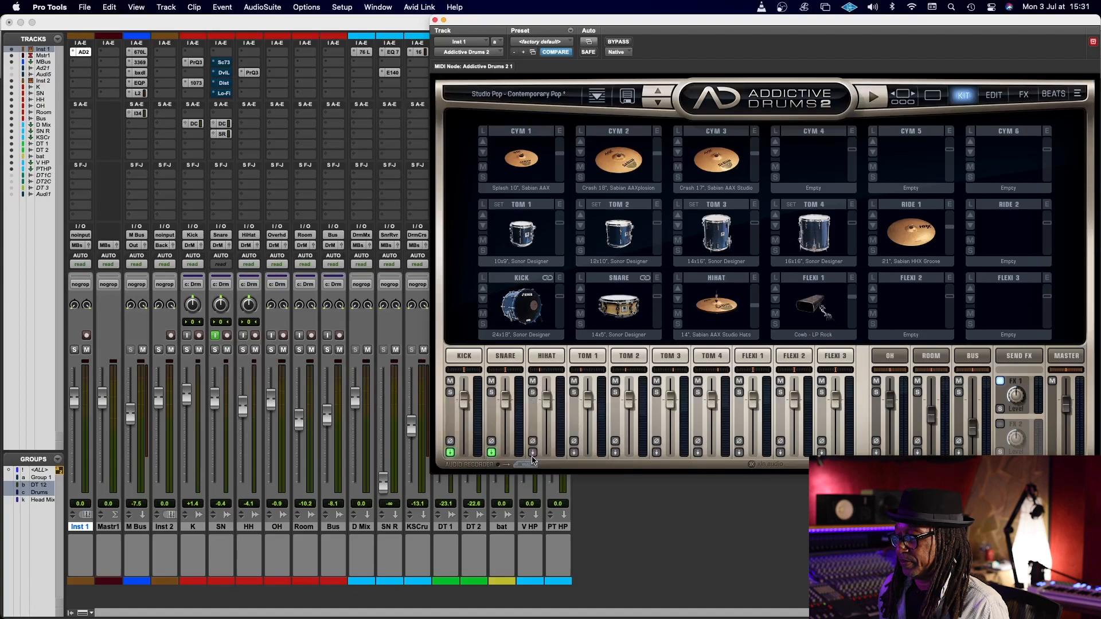
left_click(533, 454)
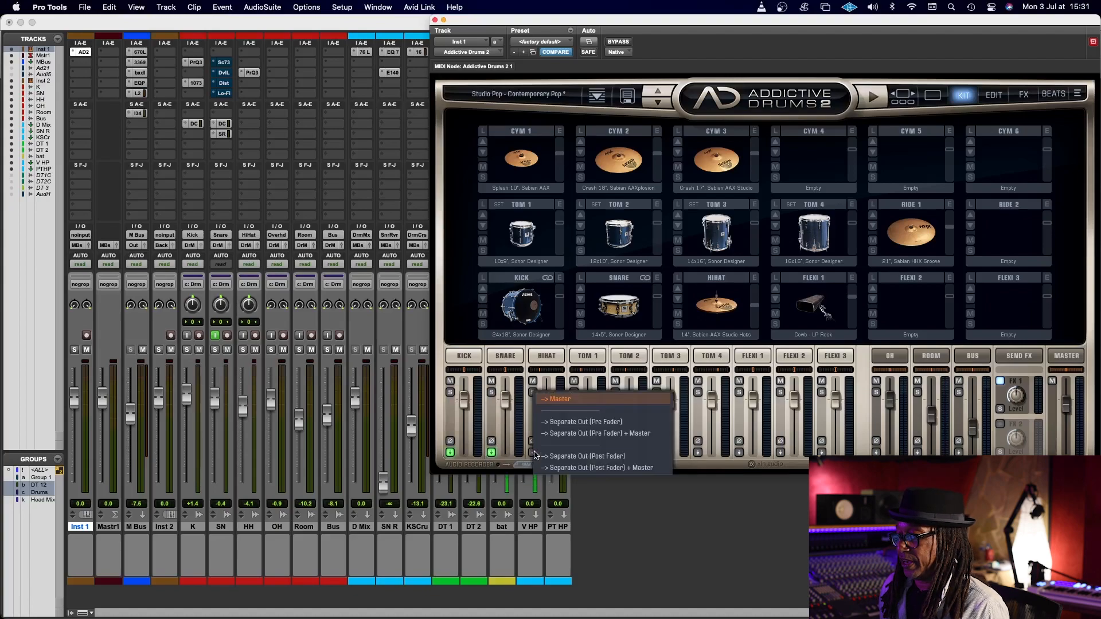
left_click(589, 458)
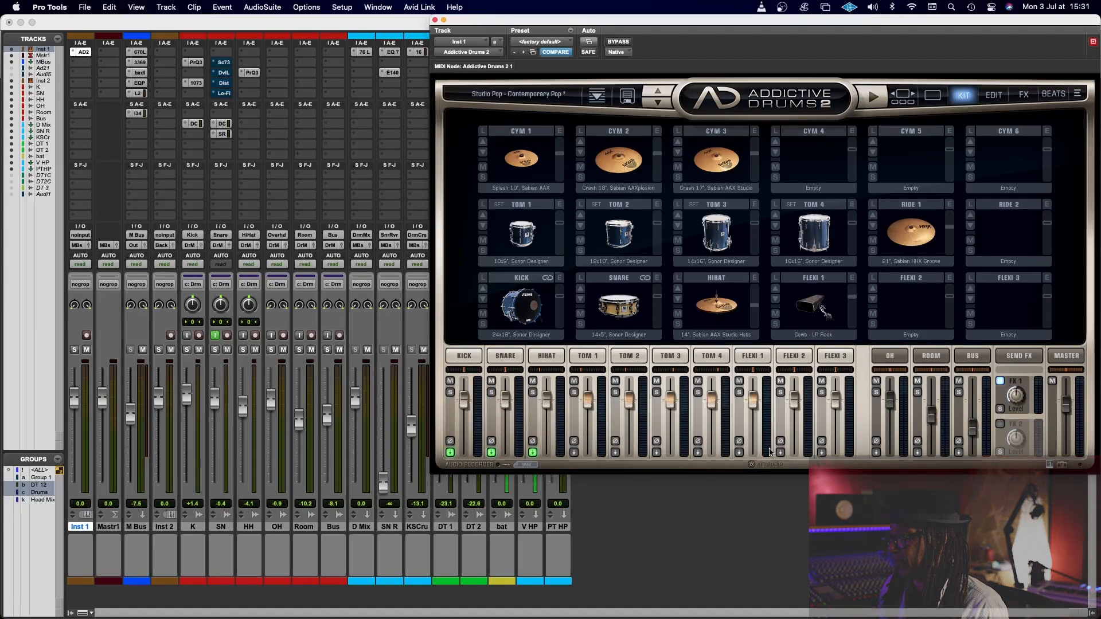
Step: Route the plug-in's OH, Room and Bus channels to Separate Out (Post Fader)
left_click(877, 453)
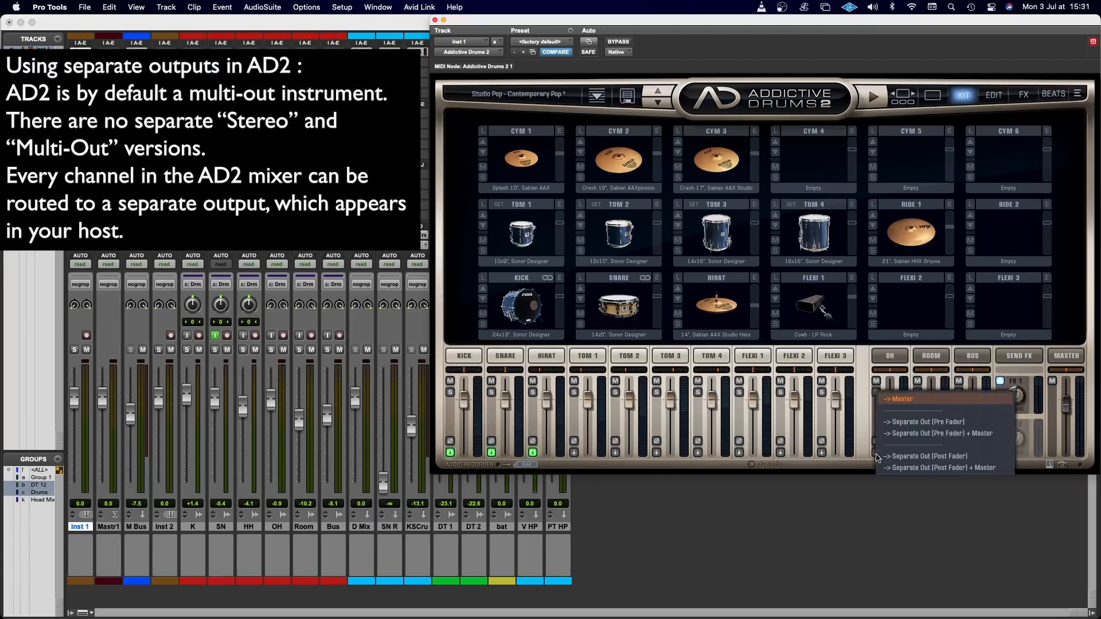
left_click(880, 456)
left_click(917, 453)
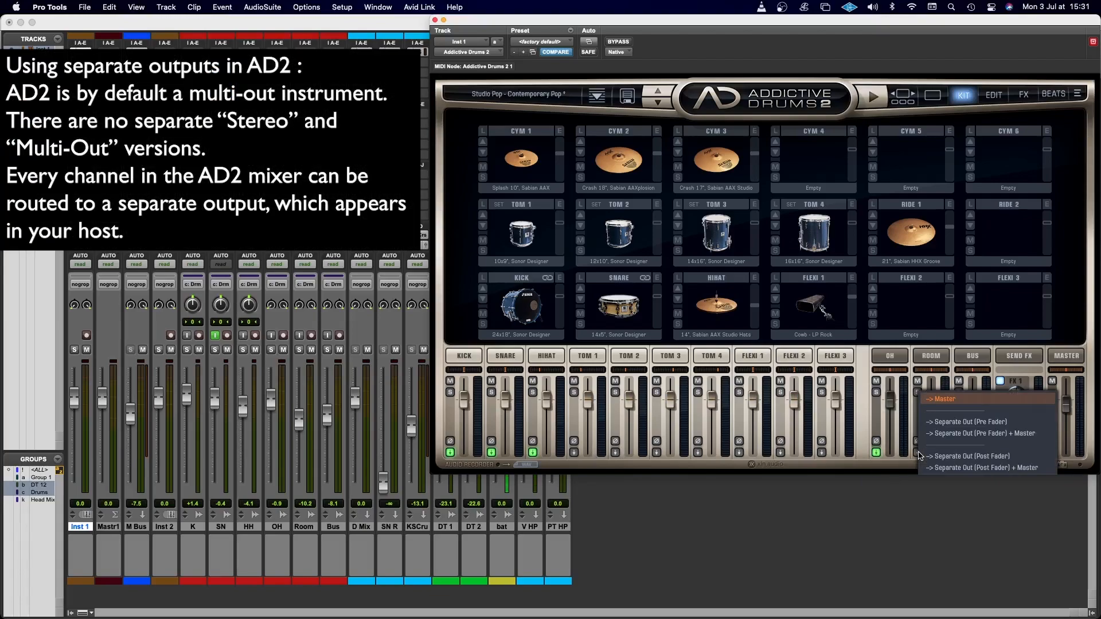
left_click(924, 457)
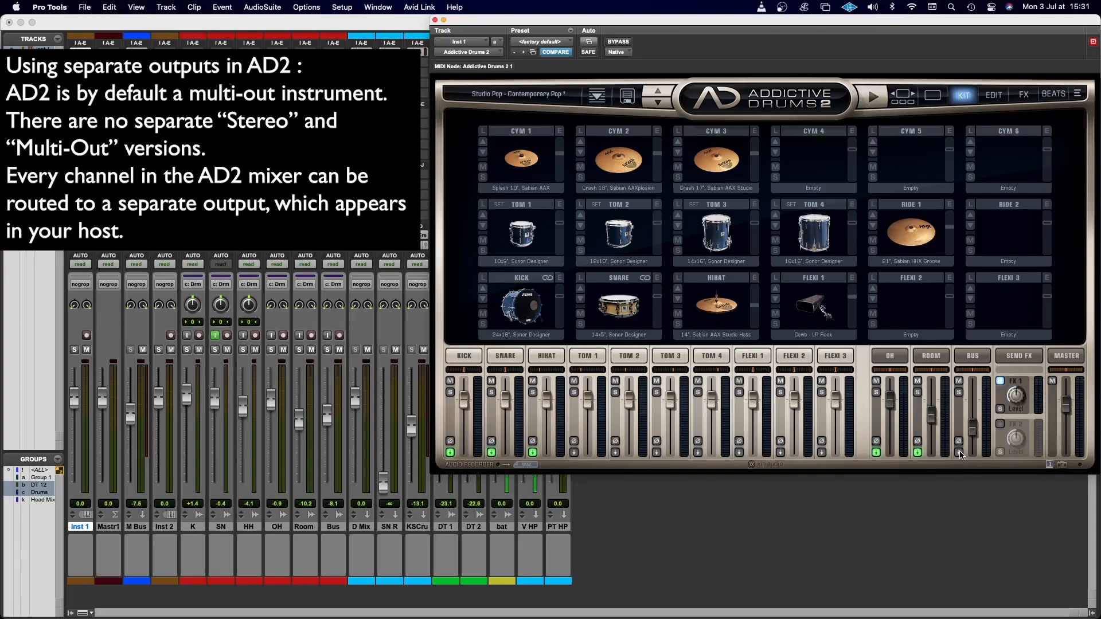
left_click(960, 455)
left_click(1004, 458)
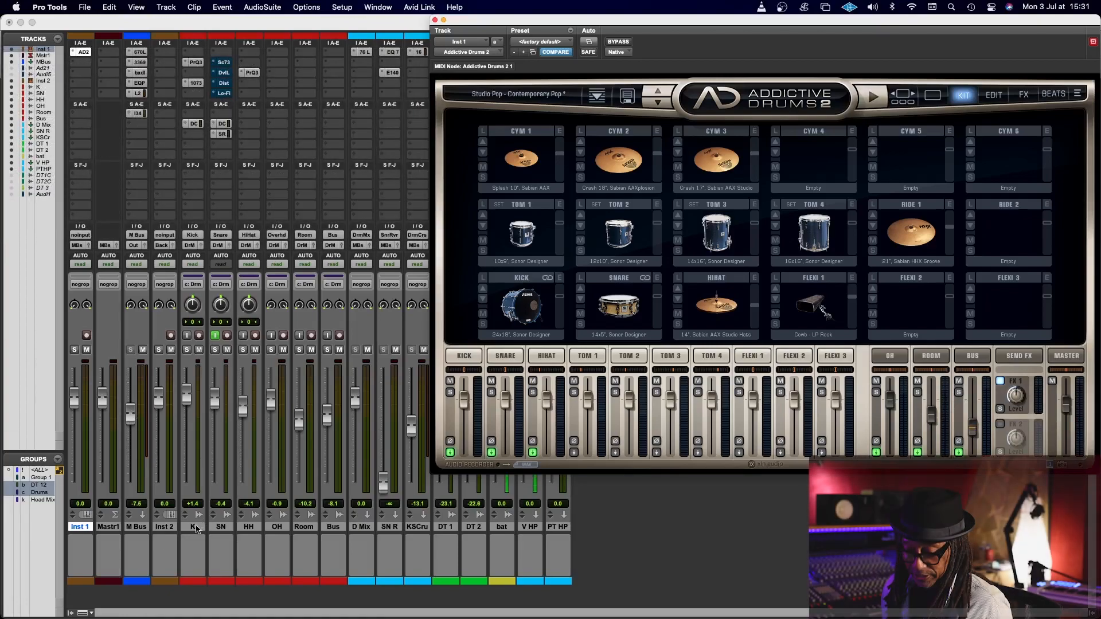
Step: Select the tracks K through Bus and set the K track's input to the Kick output of Addictive Drums 2
left_click(196, 528)
left_click(335, 528, "shift")
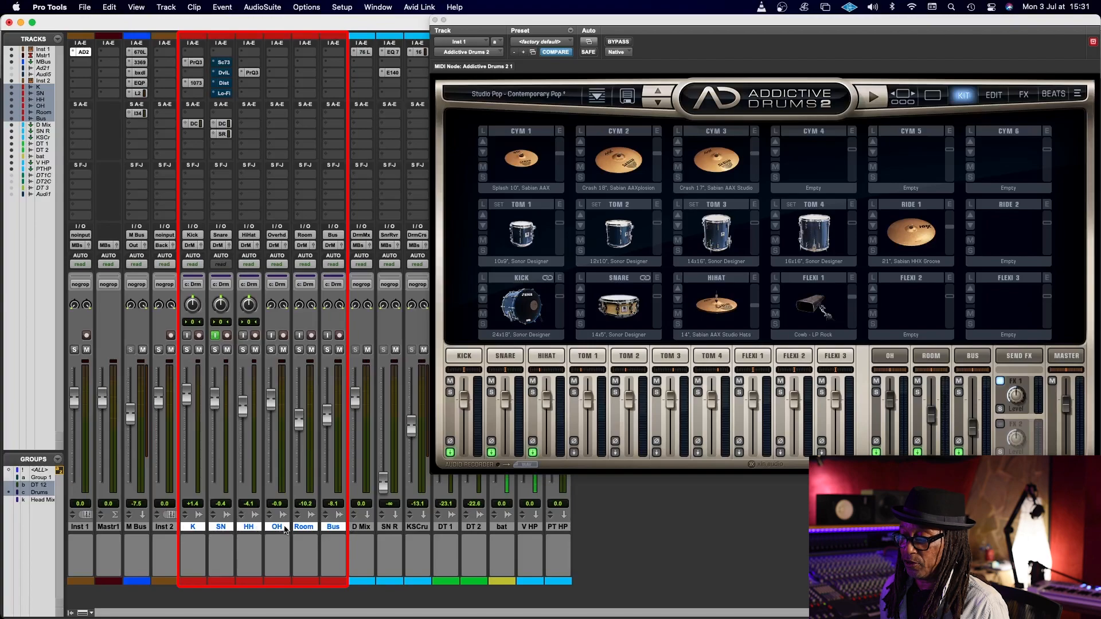
left_click(193, 235)
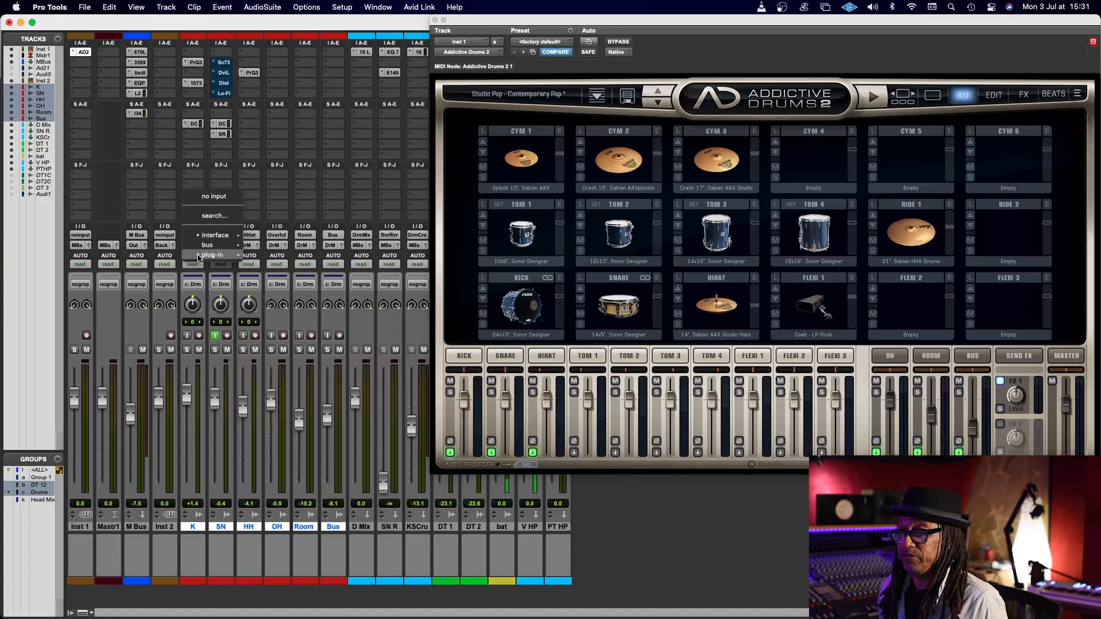
mouse_move(199, 258)
mouse_move(326, 256)
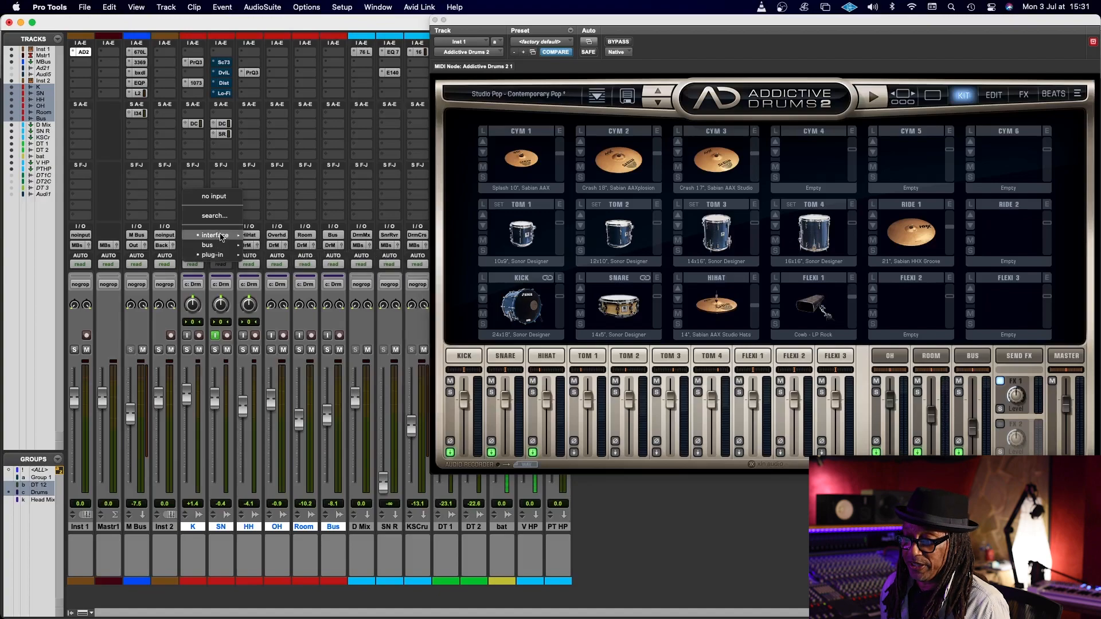
mouse_move(221, 237)
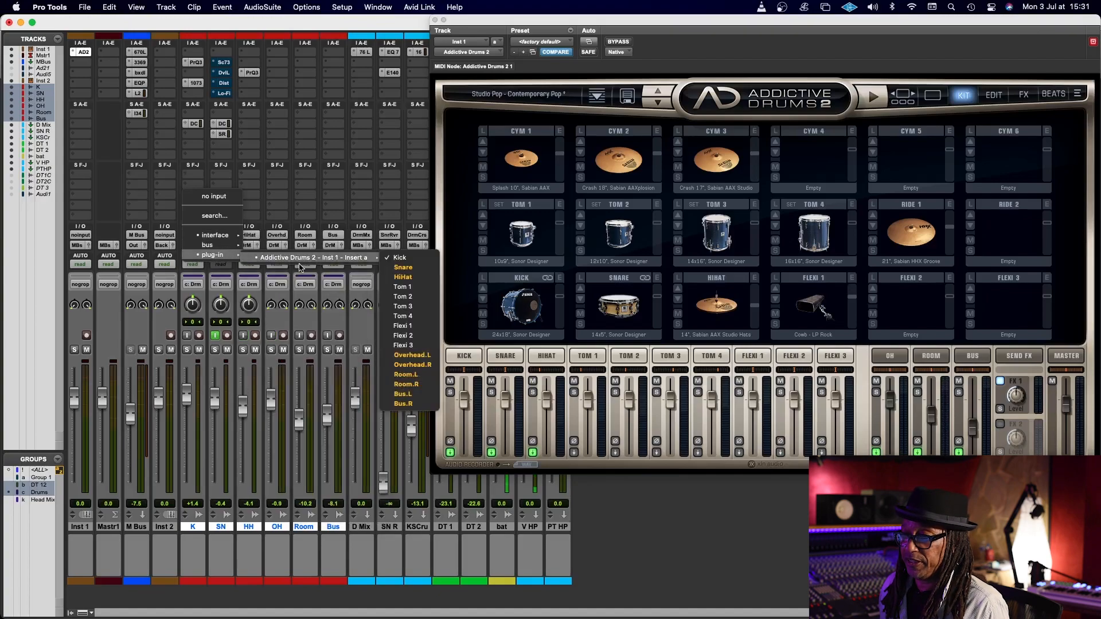
left_click(403, 259)
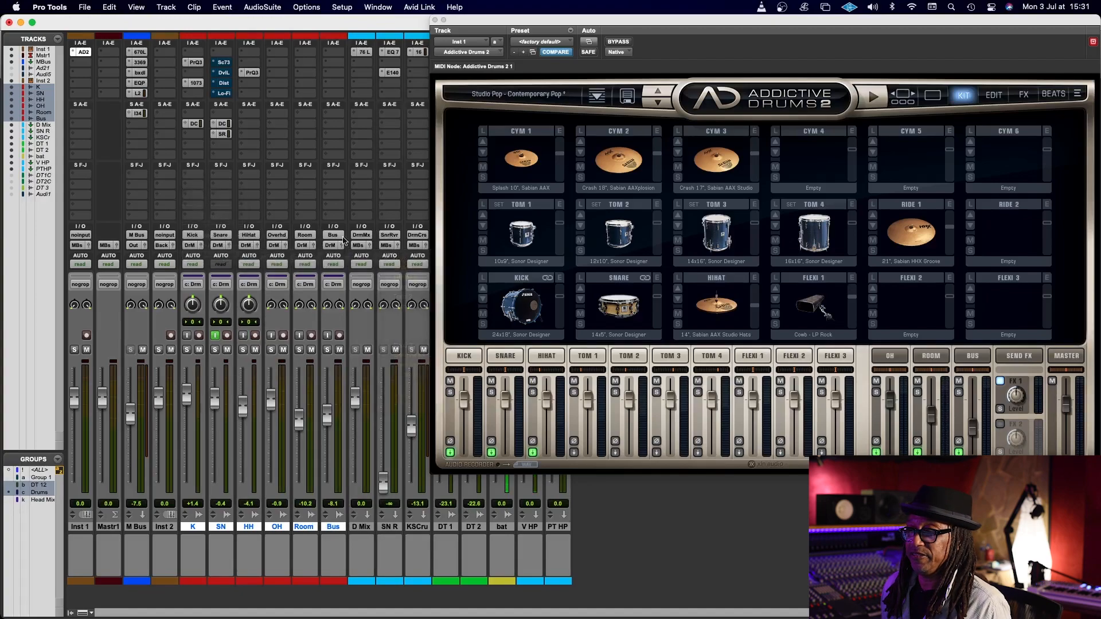
Step: Set the SN and HH track inputs to the Snare and HiHat outputs of Addictive Drums 2
left_click(220, 237)
mouse_move(240, 254)
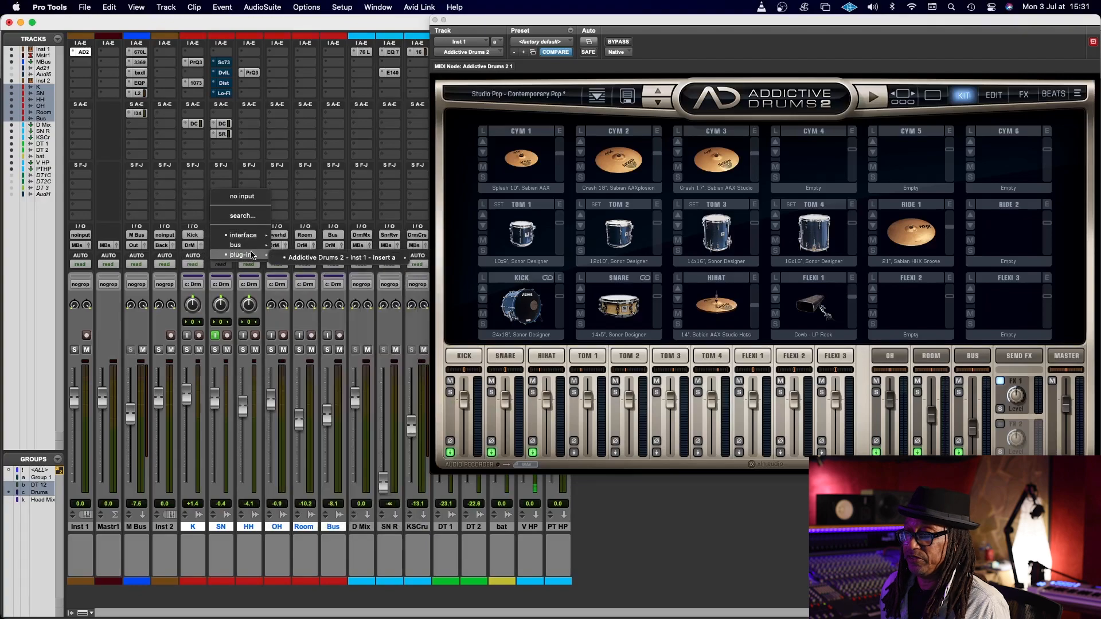
left_click(440, 269)
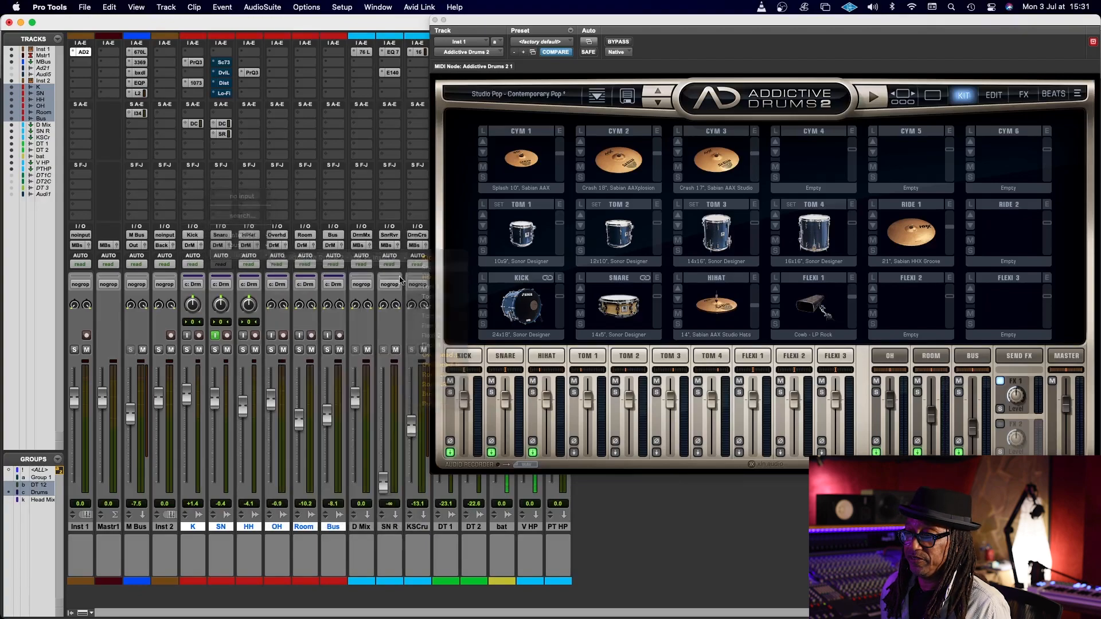
left_click(252, 237)
mouse_move(249, 237)
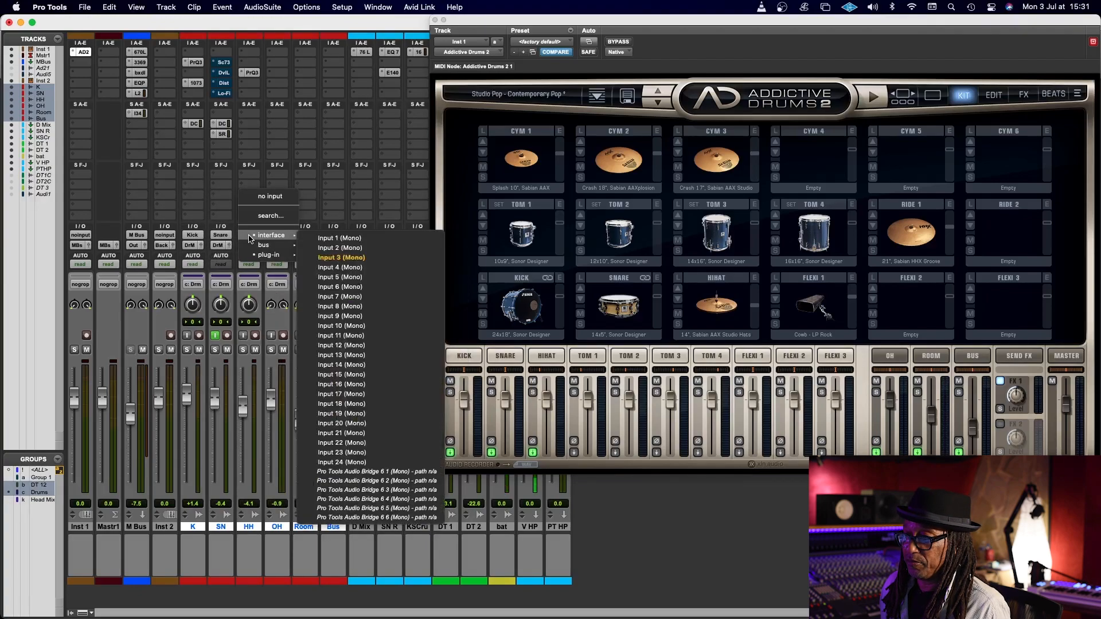
mouse_move(270, 254)
mouse_move(370, 257)
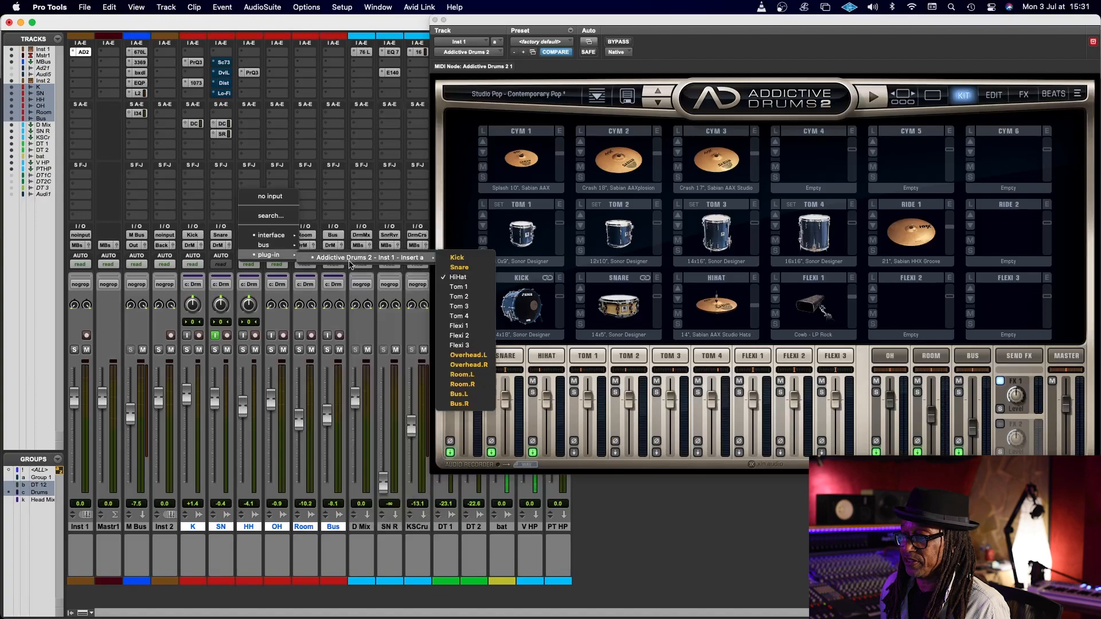
left_click(490, 278)
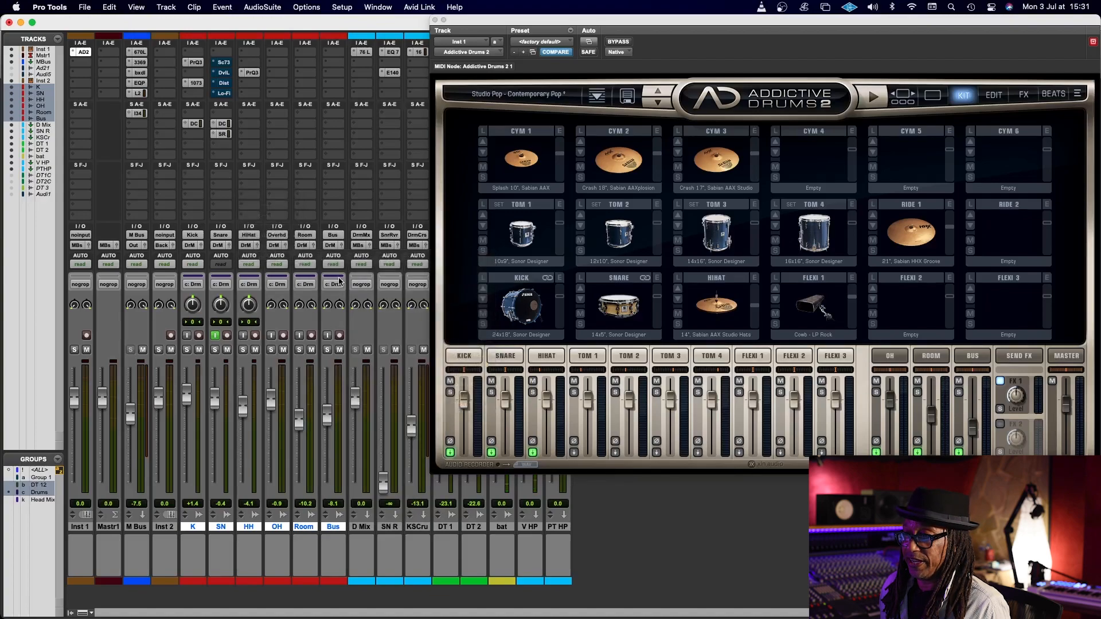
Step: Set the stereo OH track's input to the Overhead output of Addictive Drums 2
left_click(277, 237)
mouse_move(296, 255)
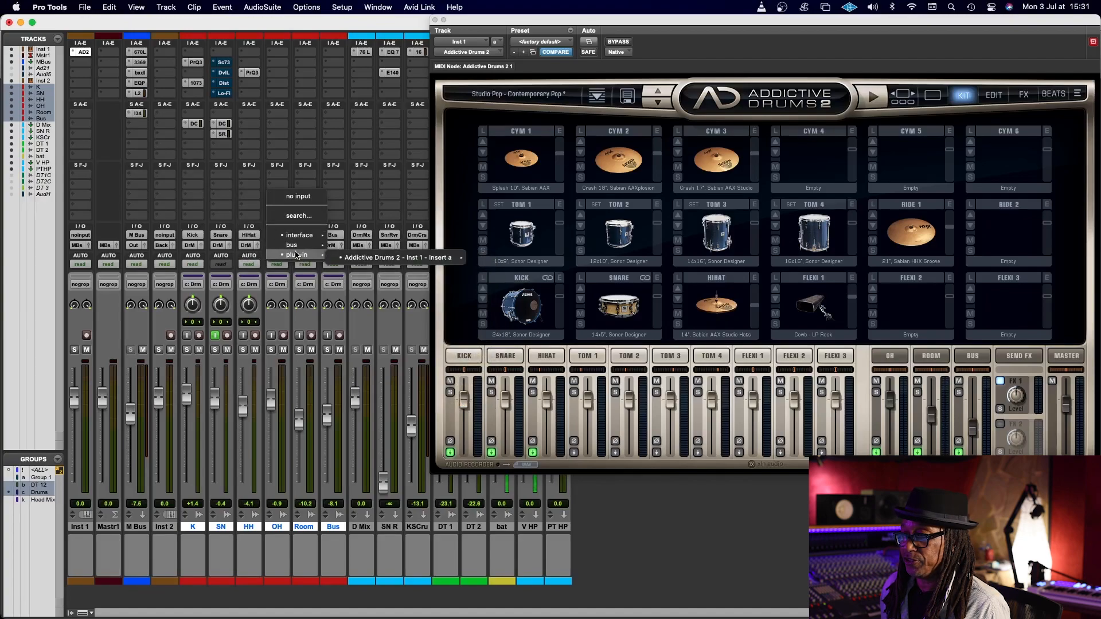
mouse_move(358, 258)
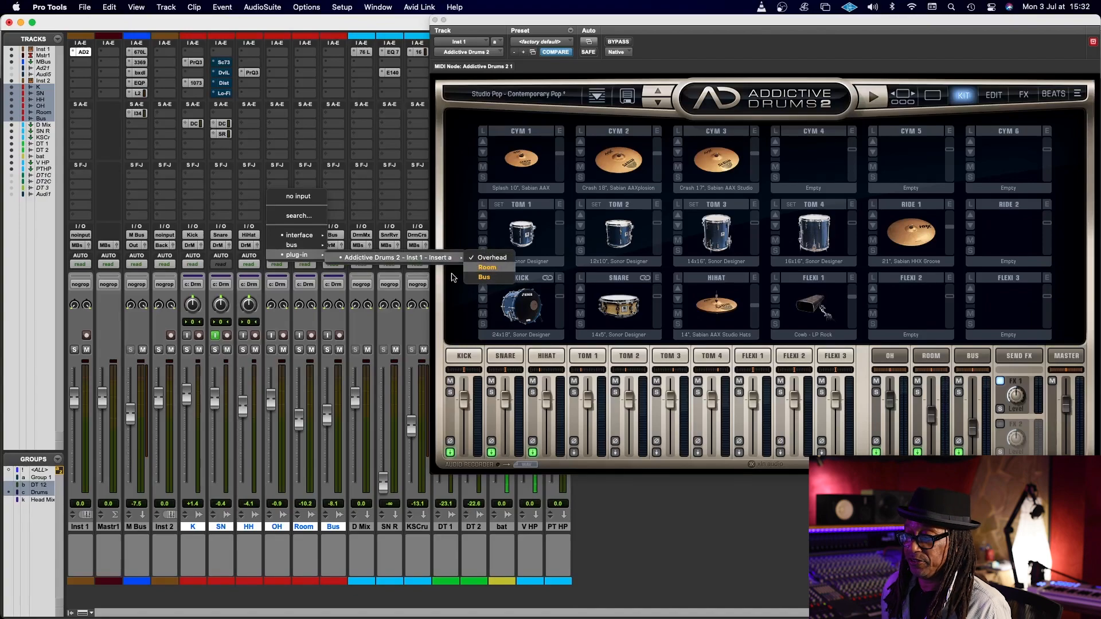
left_click(487, 258)
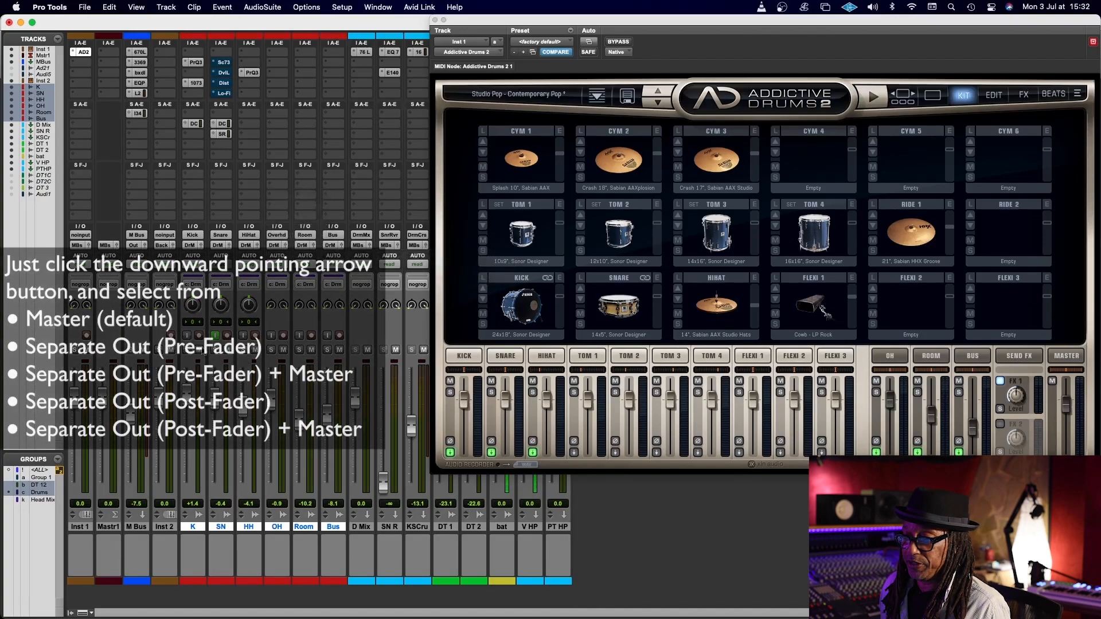
Step: Bypass the HH track's PrQ3 insert and record Addictive Drums 2 onto the K through Bus tracks from bar 9 to about bar 23
left_click(251, 72, "super")
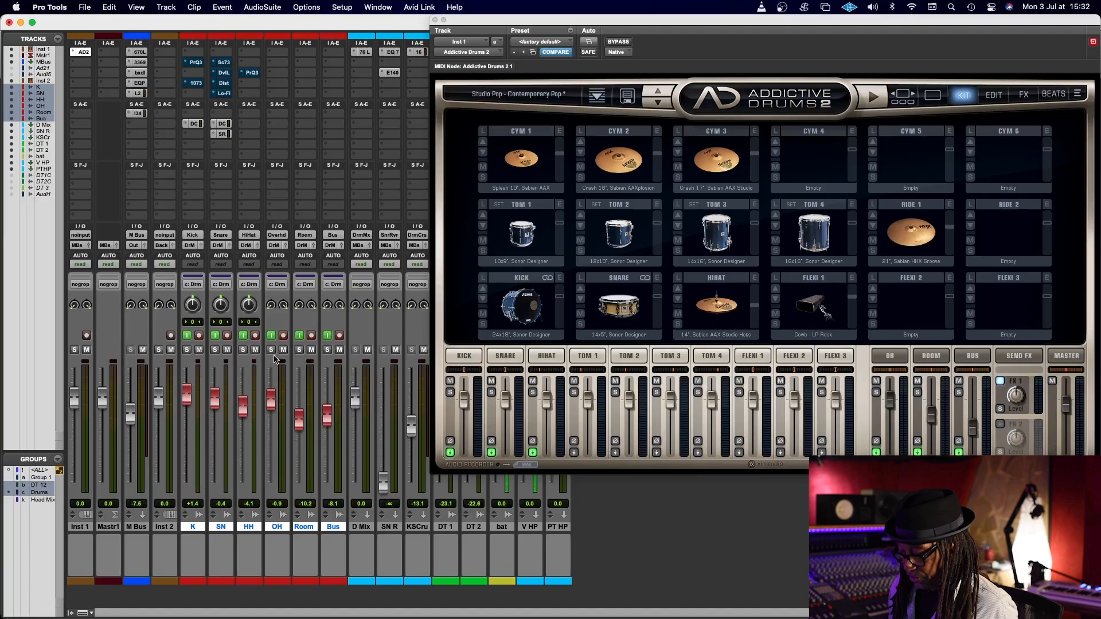
key("super+equal")
scroll(202, 384, "down", 5)
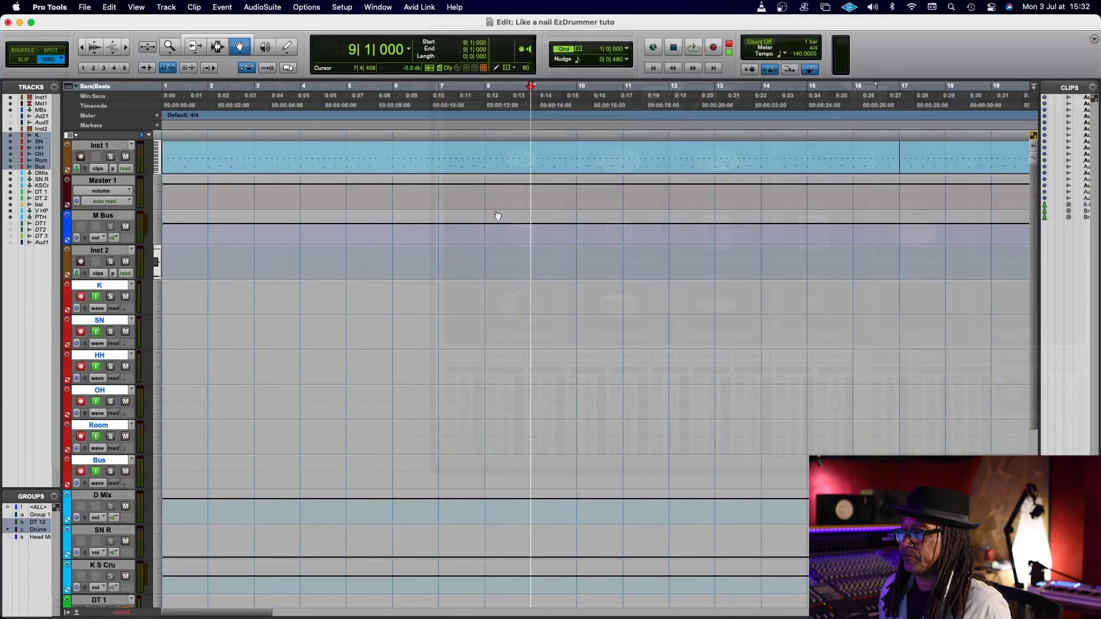
key("super+space")
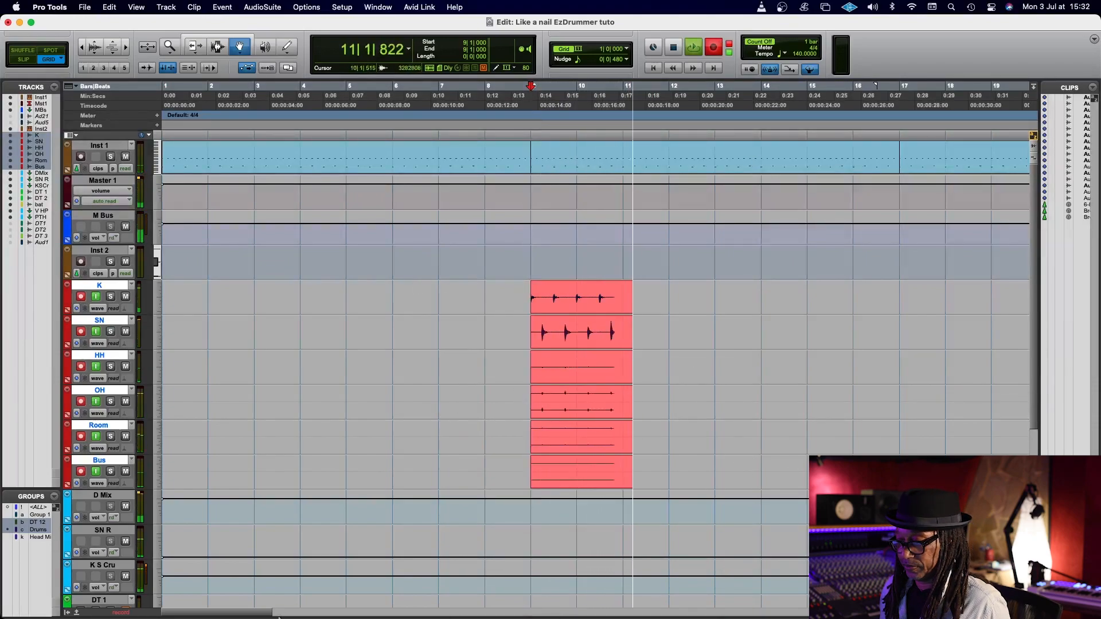
left_click_drag(242, 613, 273, 614)
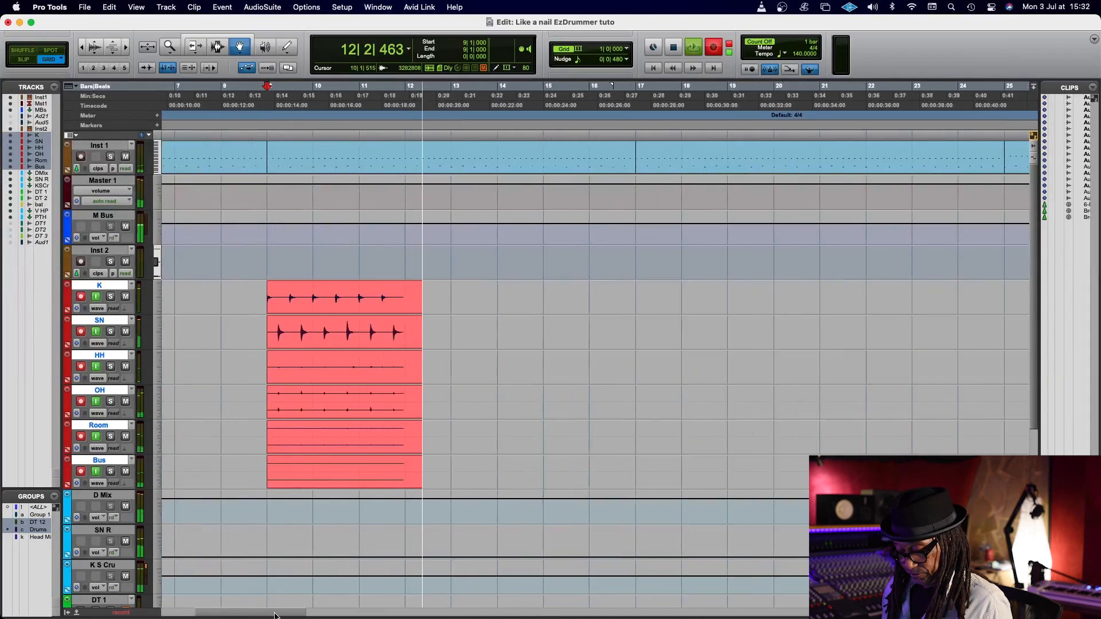
key("r")
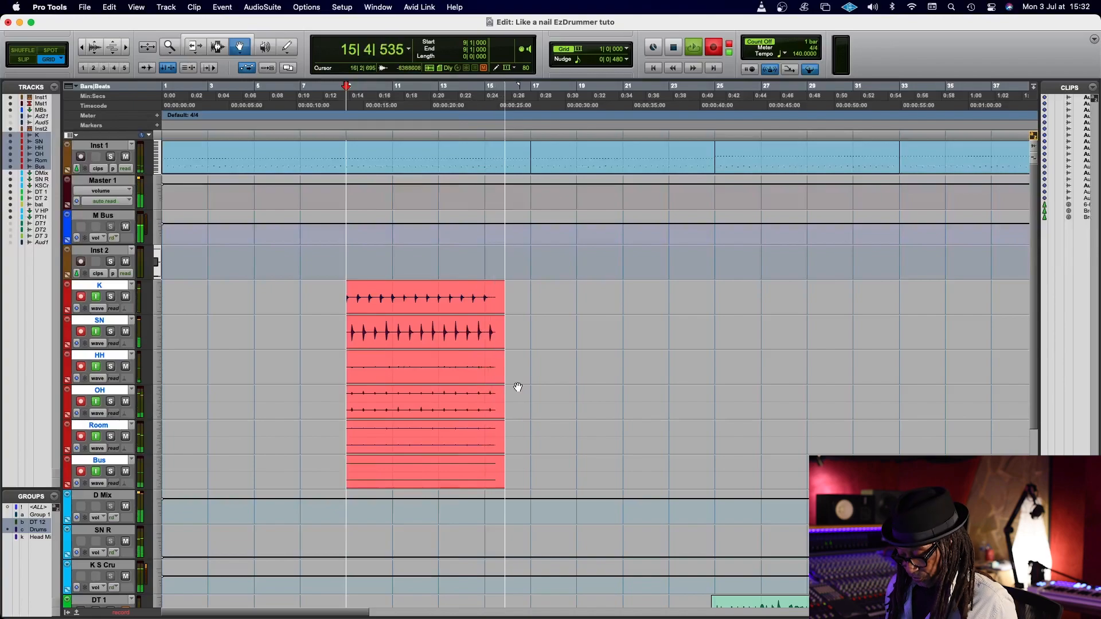
key("super+equal")
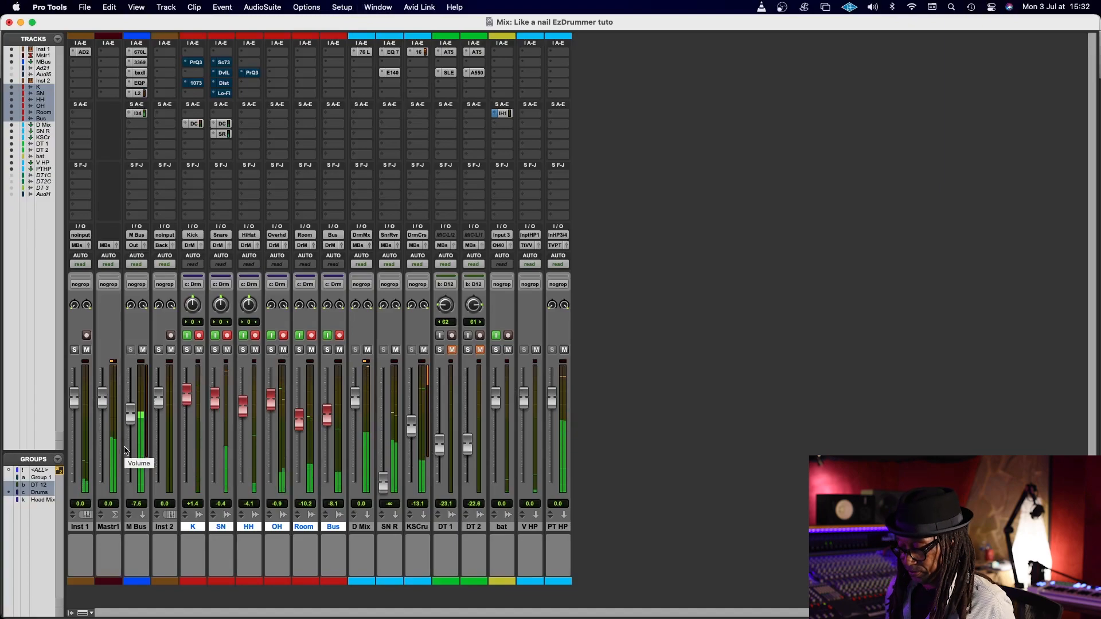
key("super+equal")
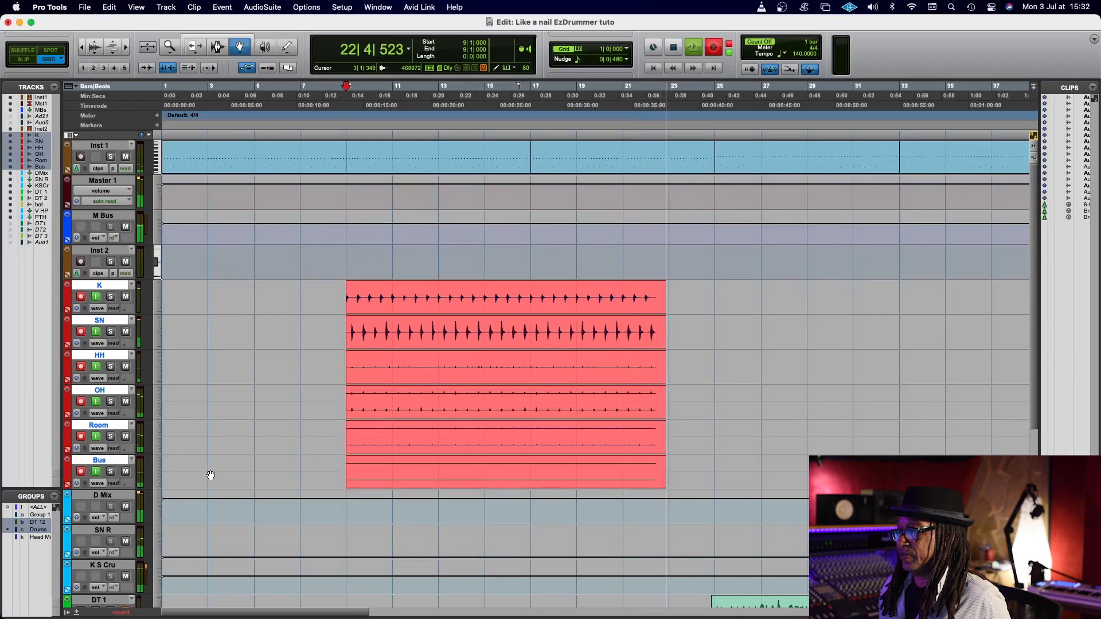
key("space")
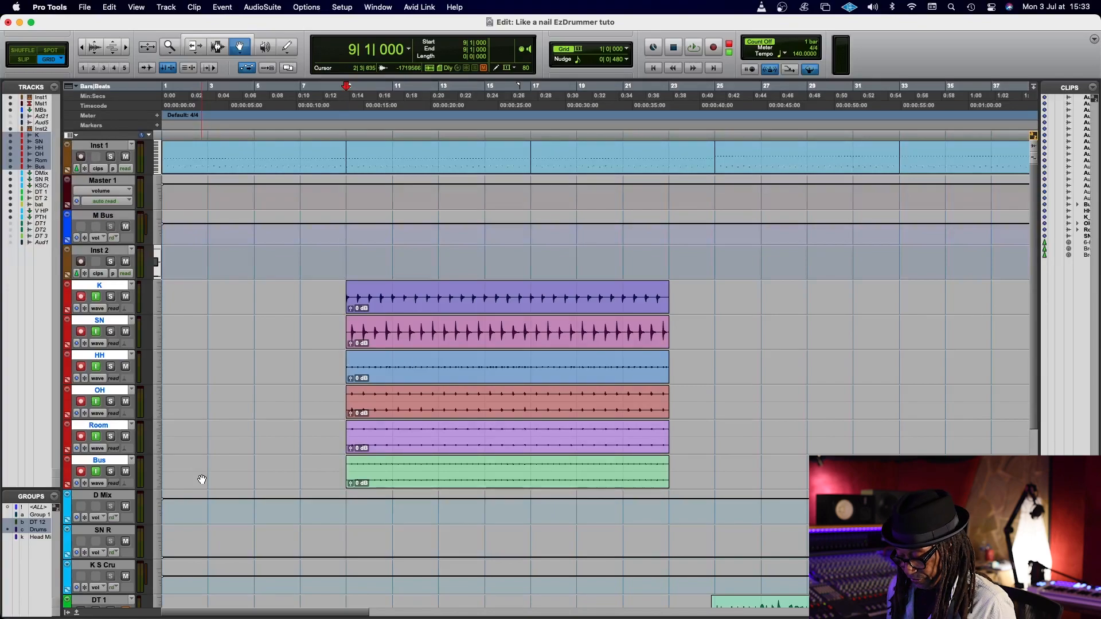
Step: Mute the Inst 1 track and switch off record arming and input monitoring on the K through Bus tracks
key("super+equal")
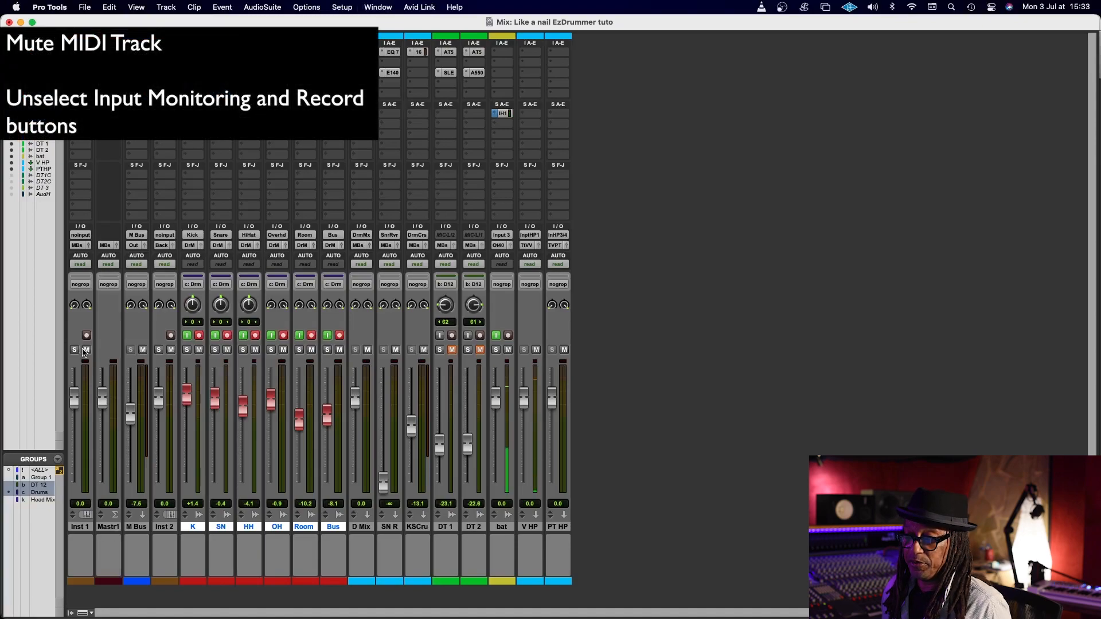
left_click(199, 335)
left_click(227, 335)
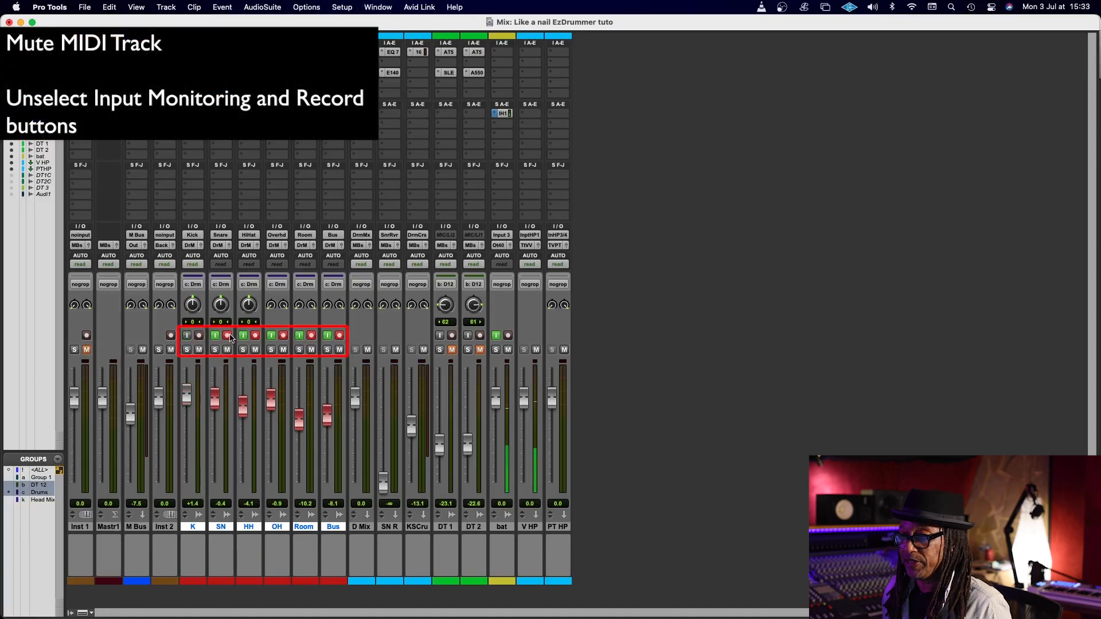
left_click(255, 335)
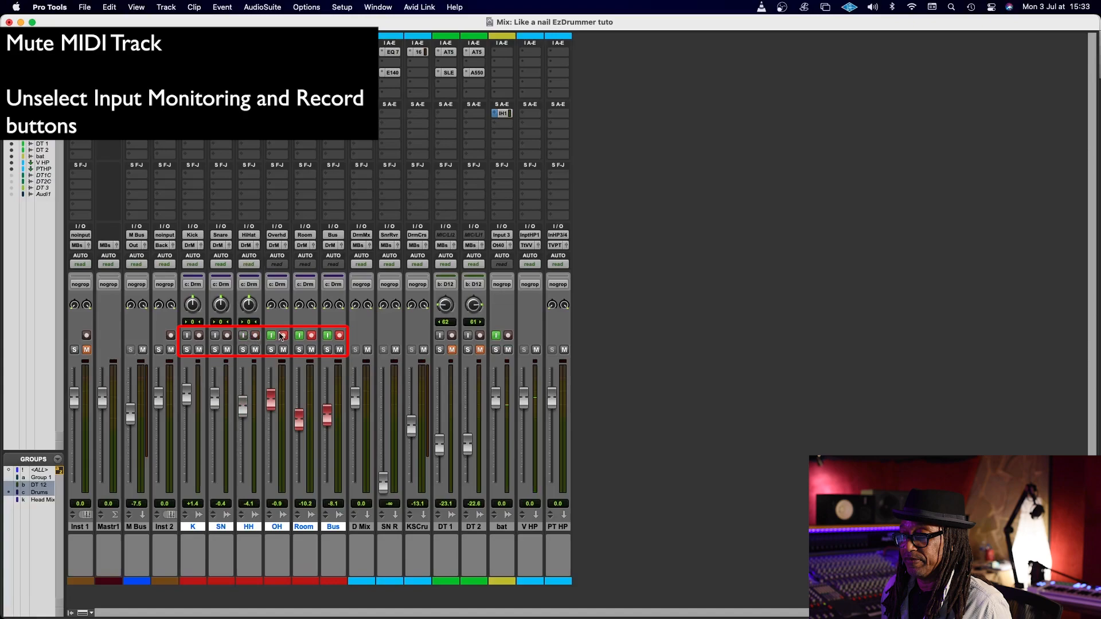
left_click(312, 336)
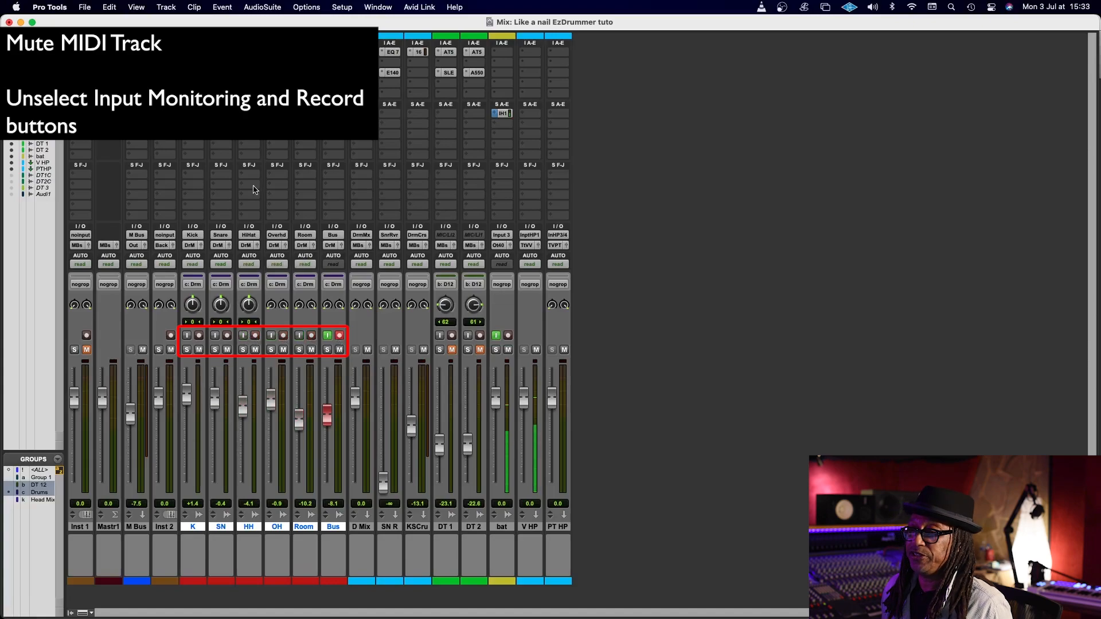
Step: Re-enable the K, SN and HH inserts except DvlL, and view the K track's Pro-Q 3 and Neve 1073 and the SN track's Distressor
left_click(196, 62)
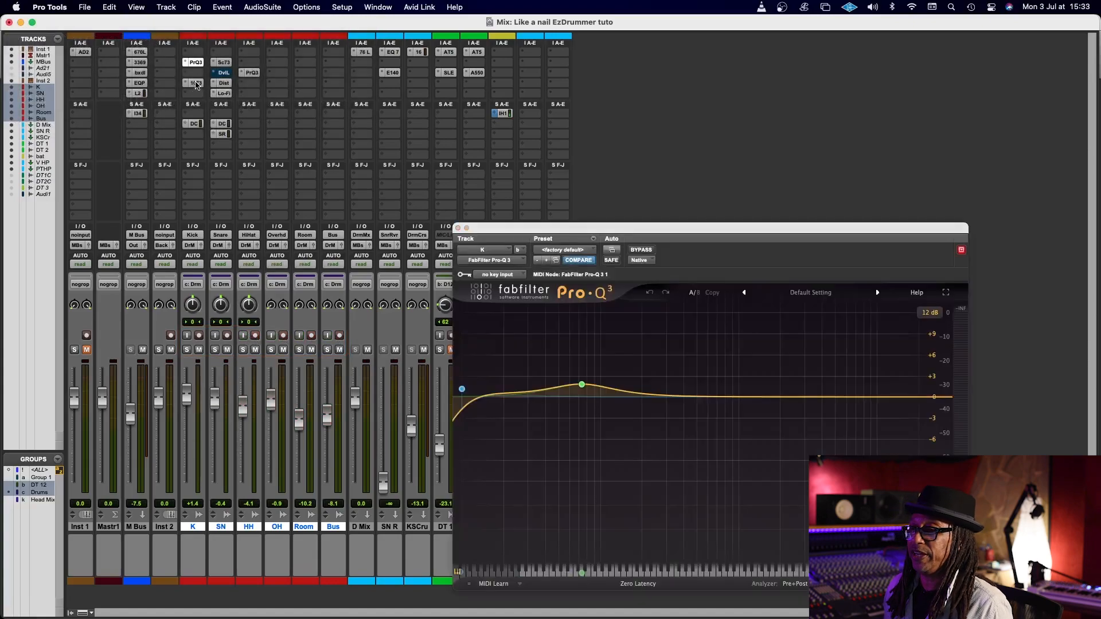
left_click(195, 83)
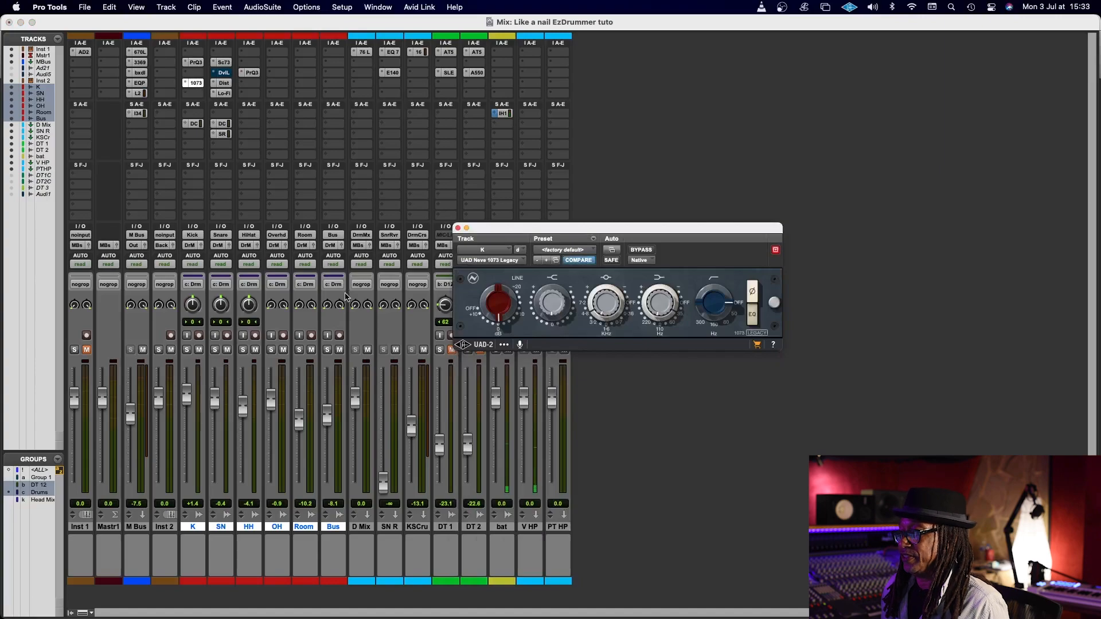
left_click(224, 84)
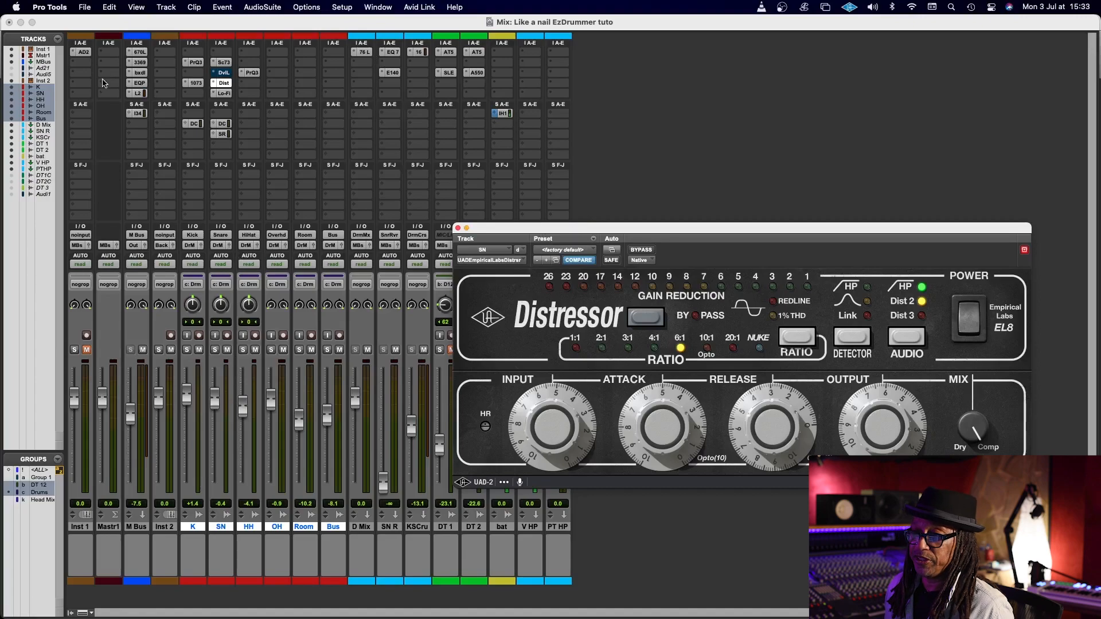
Step: Play back the recorded drum tracks from bar 9 and watch the SN track's Distressor with its window clear of the faders
key("super+equal")
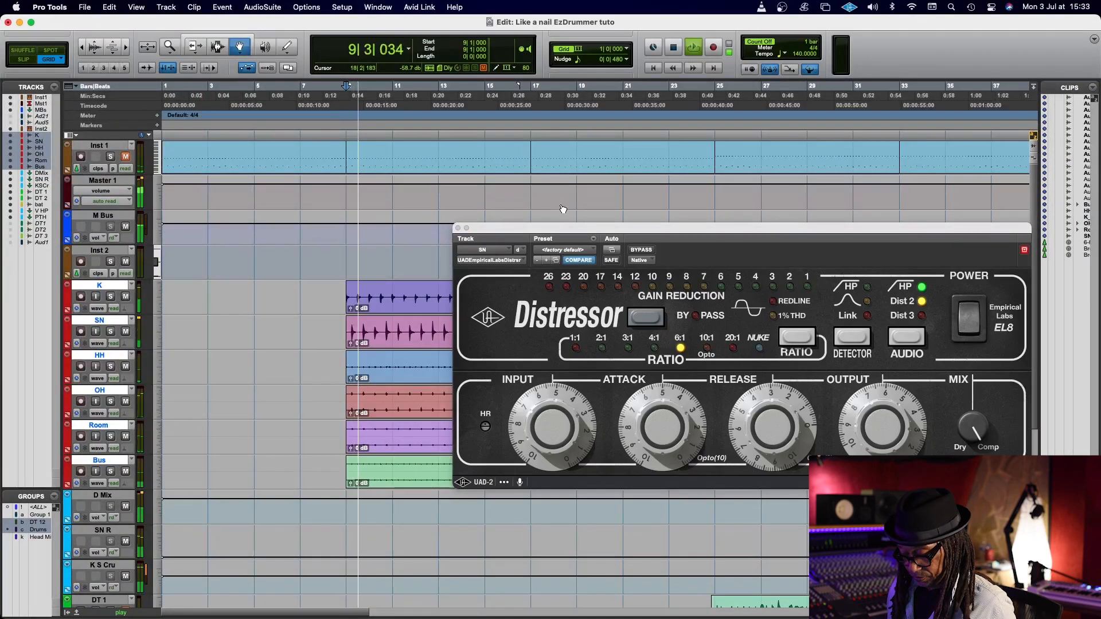
key("super+equal")
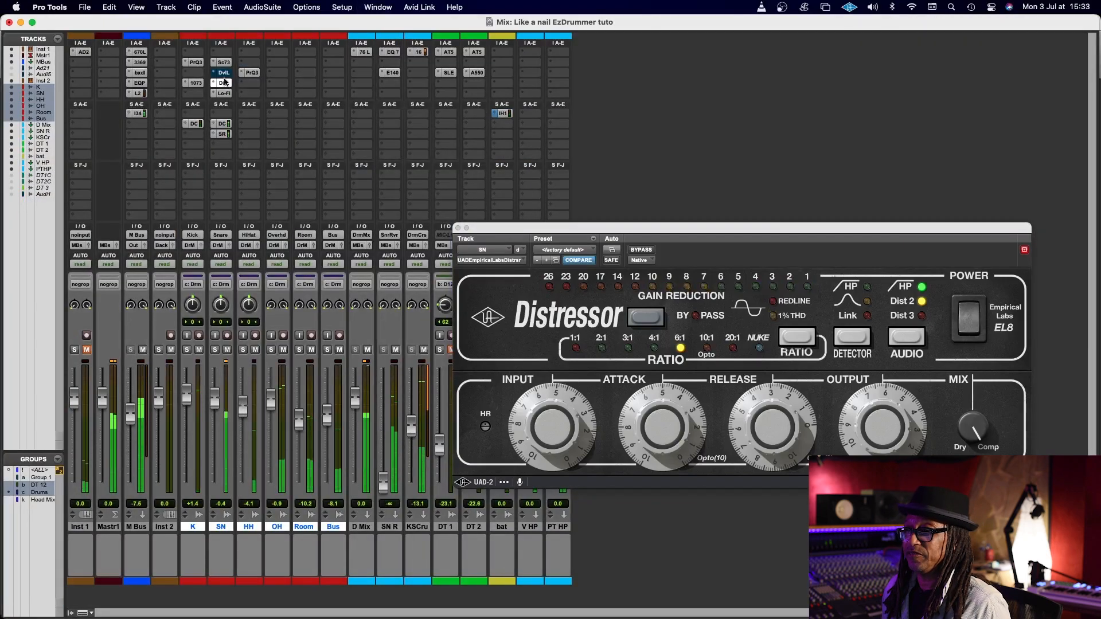
left_click(224, 85)
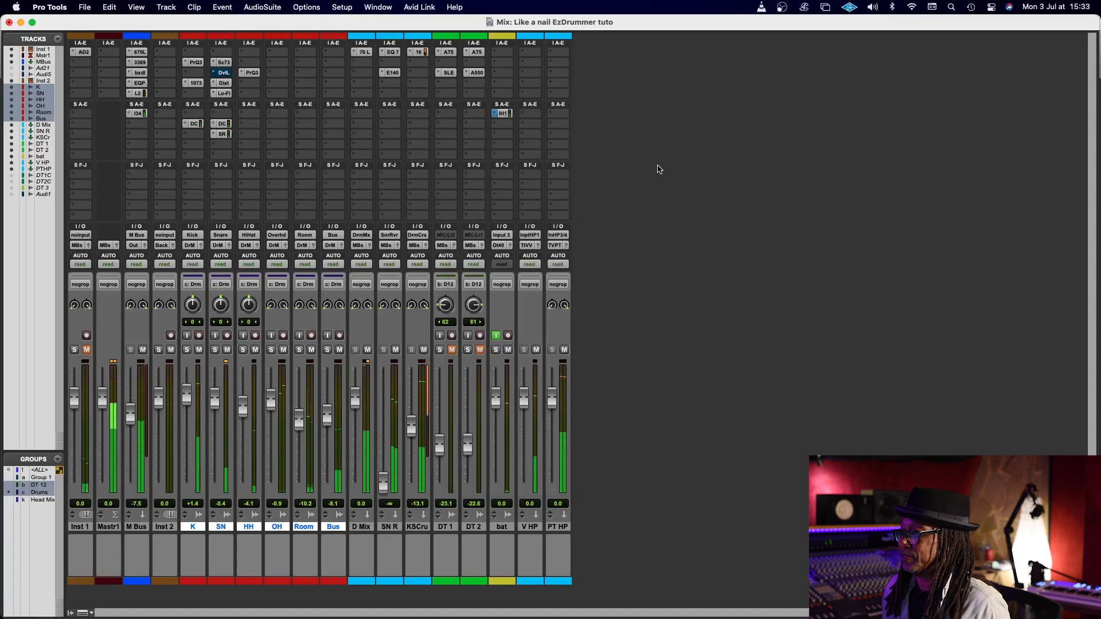
left_click(224, 83)
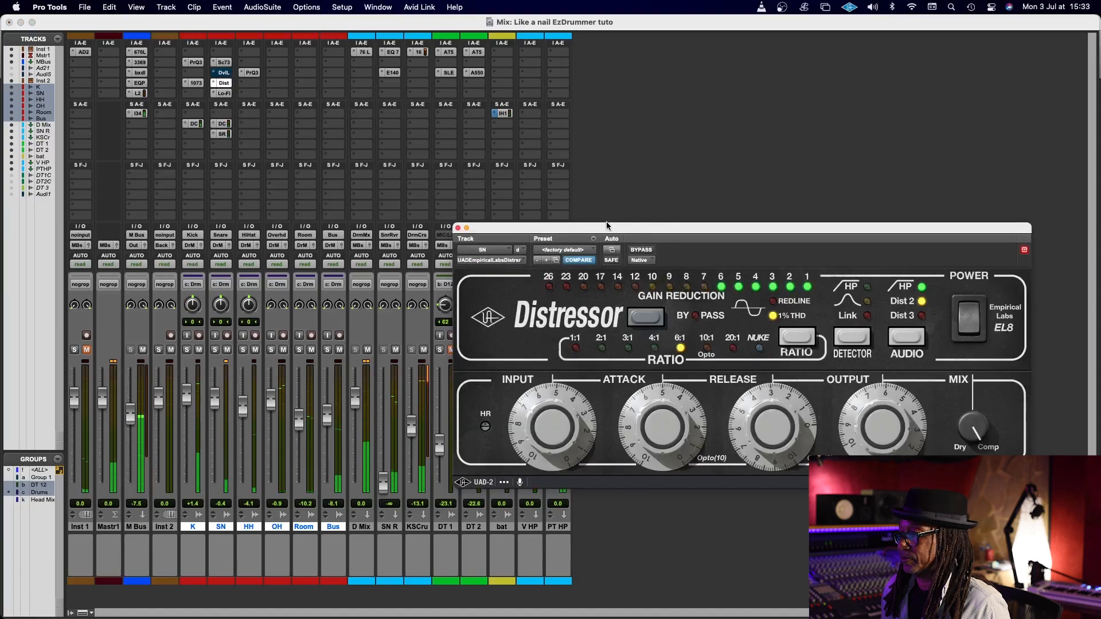
left_click_drag(607, 227, 622, 93)
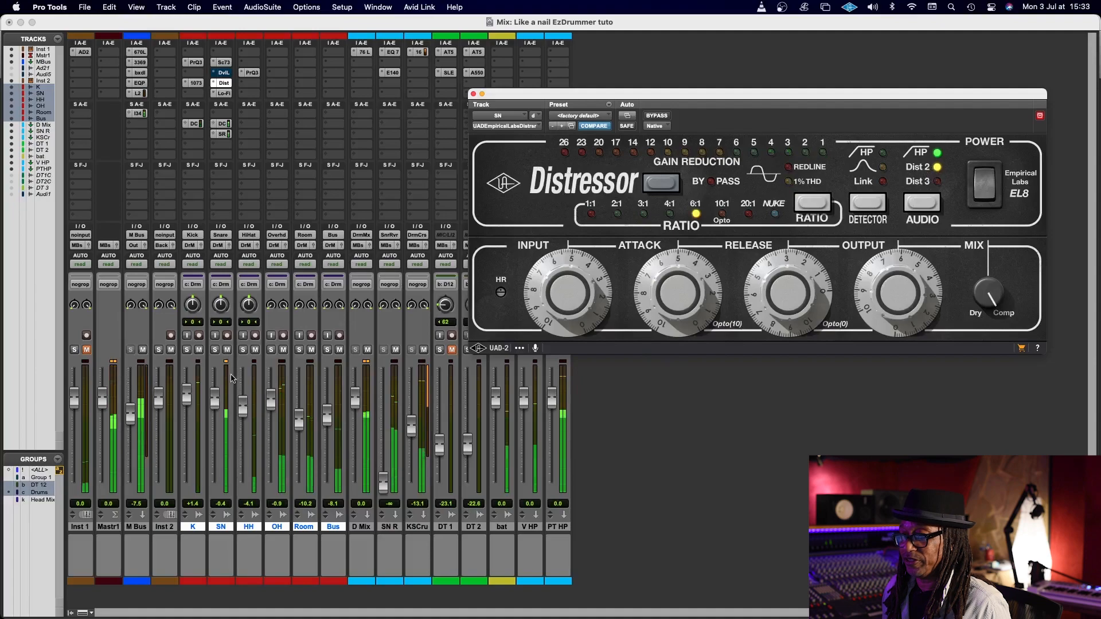
Step: Open the D Mix track's UAD 1176LN limiter and disable the DT 12 group
left_click(357, 52)
left_click(268, 84)
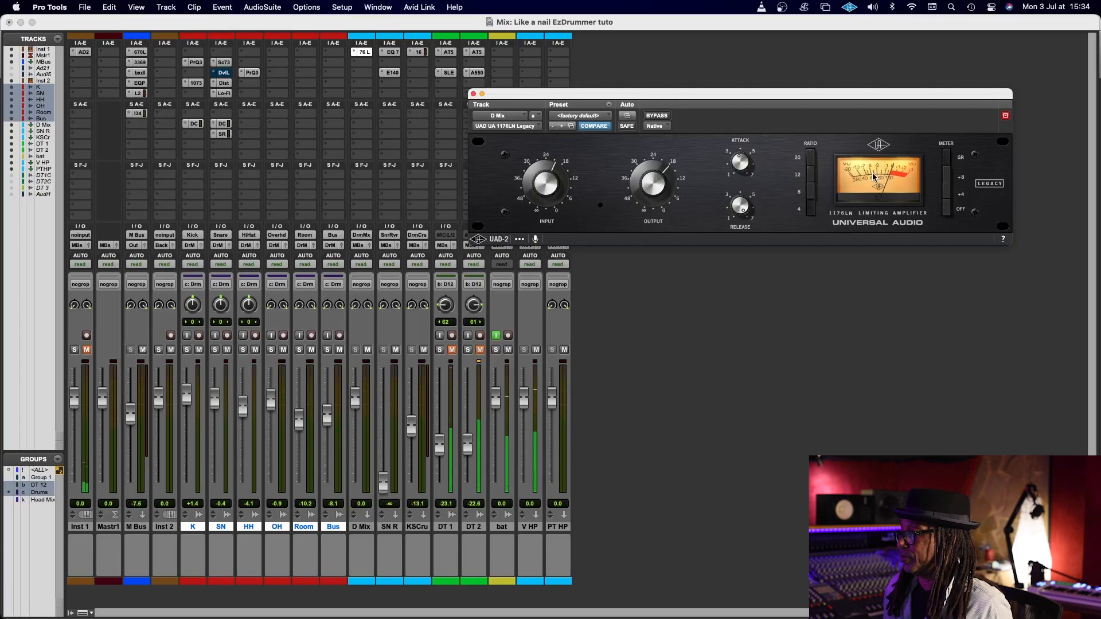
key("b")
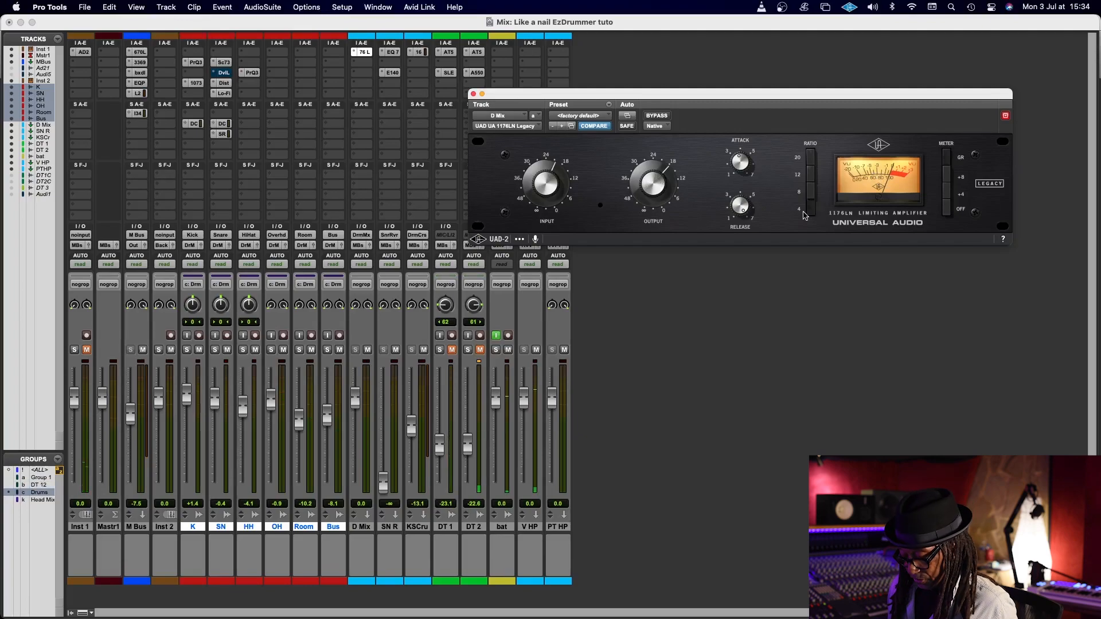
Step: Examine AmpliTube 5 on DT 1, viewing the 4x12 Brit 8000 and E 412 PRO XXL cabinets and their microphones
key("super+equal")
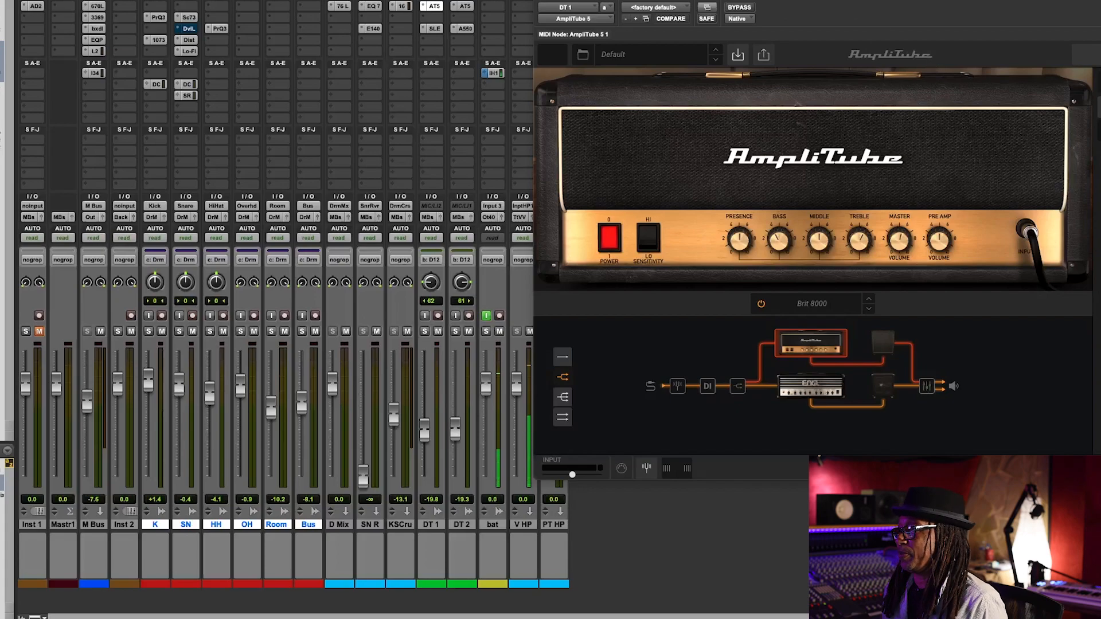
left_click_drag(814, 4, 751, 0)
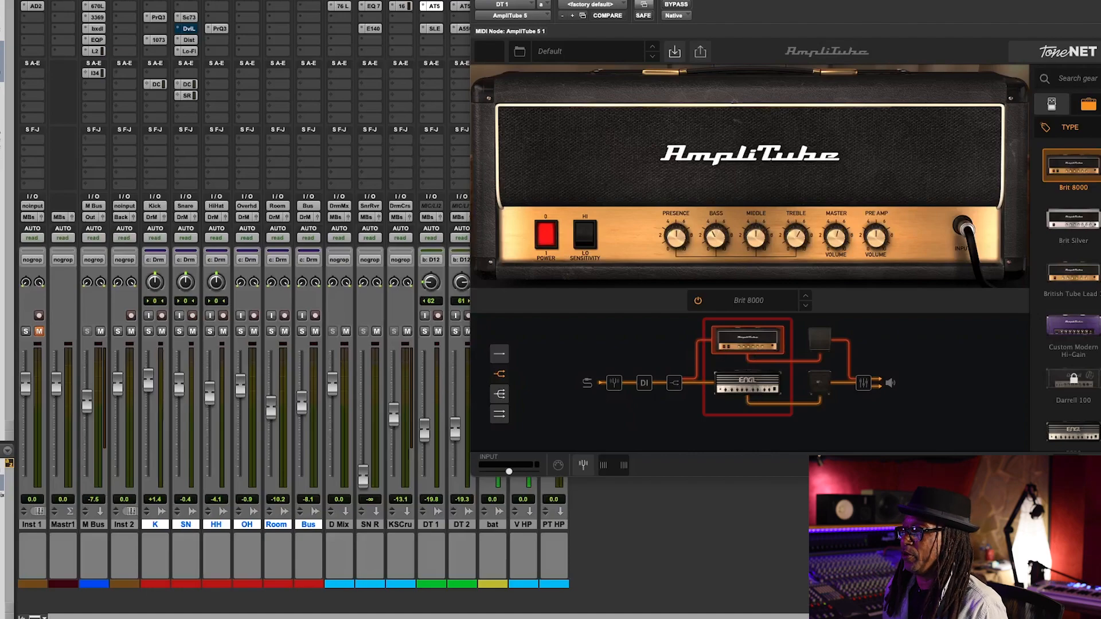
mouse_move(737, 1)
left_mouse_down()
mouse_move(839, 0)
mouse_move(727, 0)
left_mouse_up()
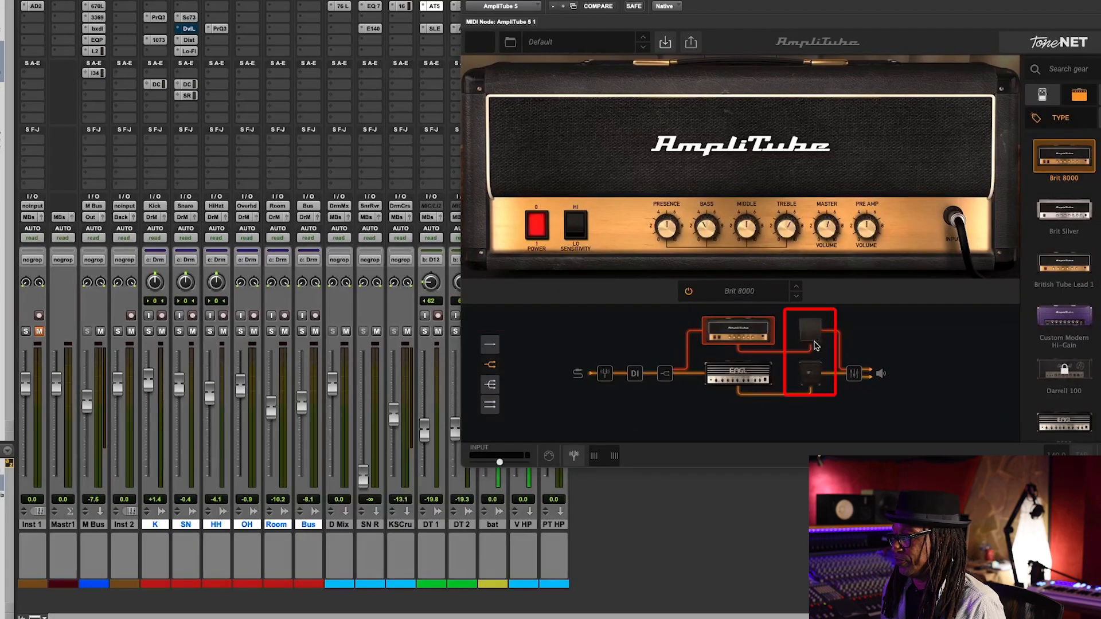
left_click(816, 343)
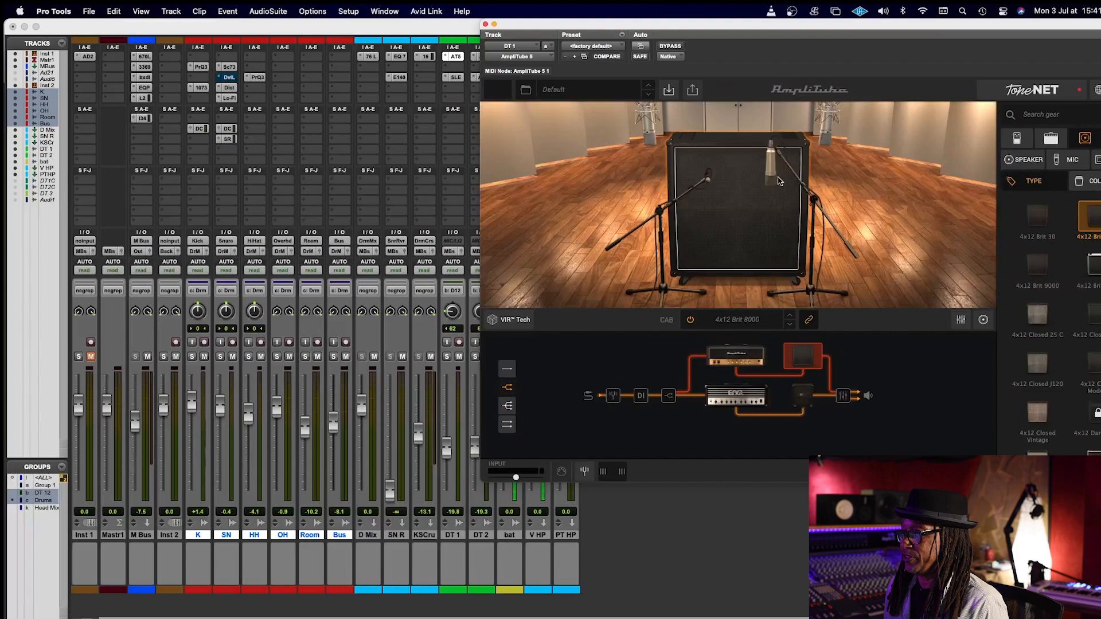
left_click(803, 396)
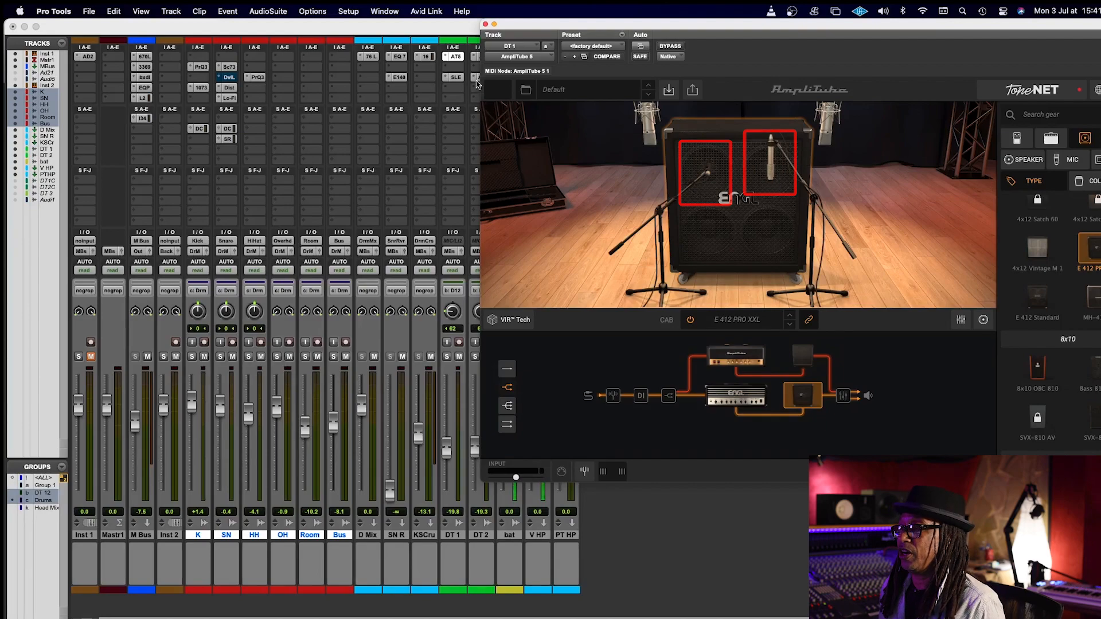
Step: Close AmpliTube and raise the grouped DT 1 and DT 2 faders to -16.6 and -16.1 dB
left_click(485, 25)
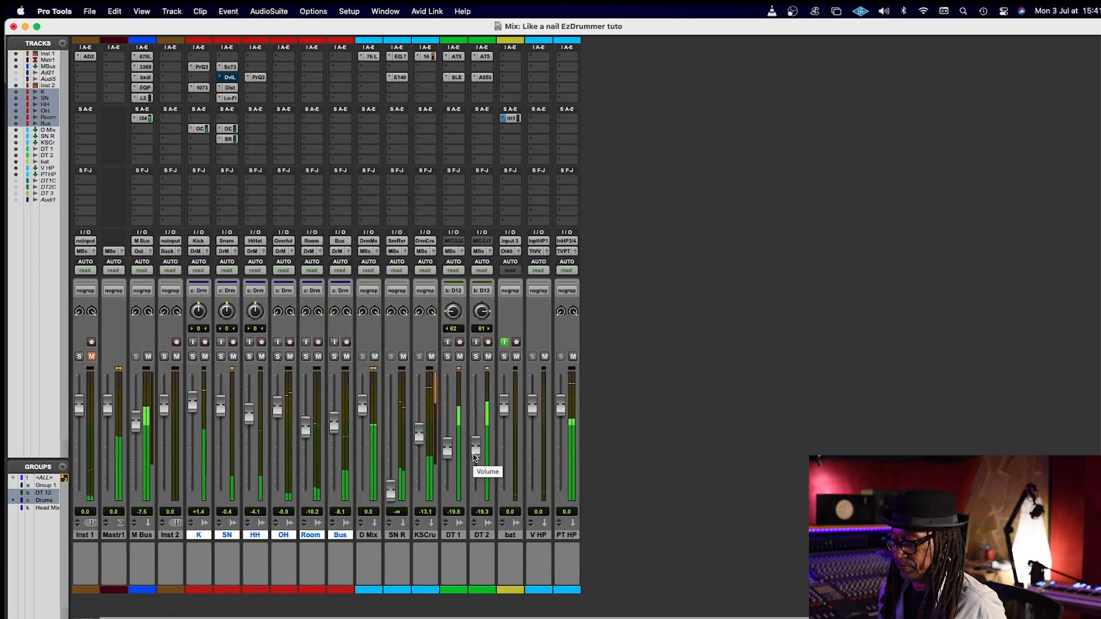
left_click_drag(474, 456, 475, 450)
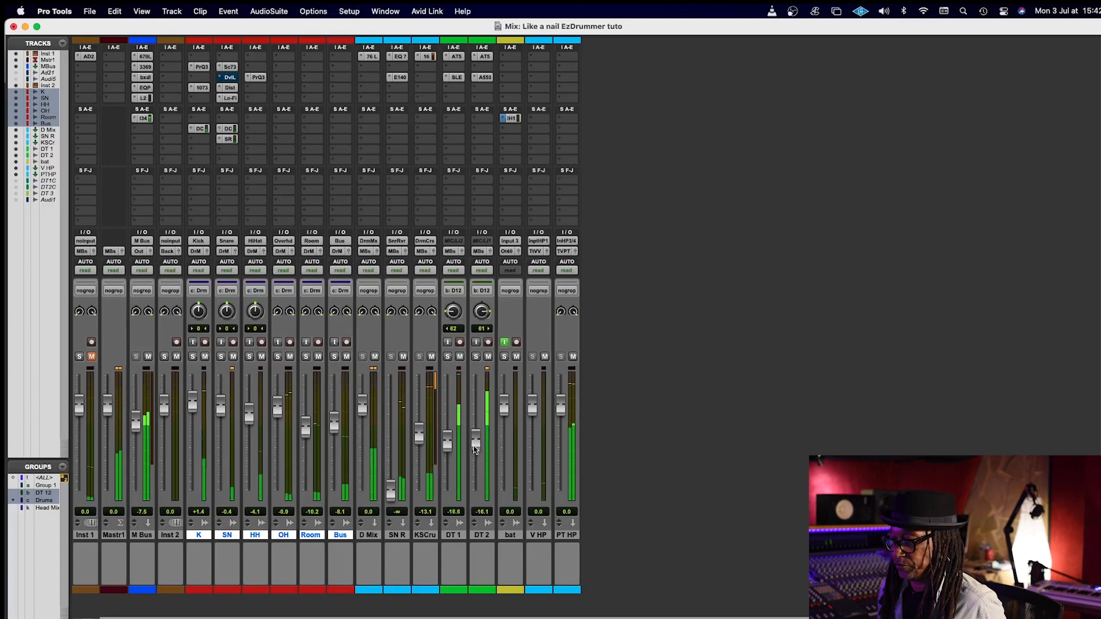
Step: Show the SN track's Distressor and the D Mix track's 1176LN together, one window above the other, to examine the drum compression
left_click(230, 87)
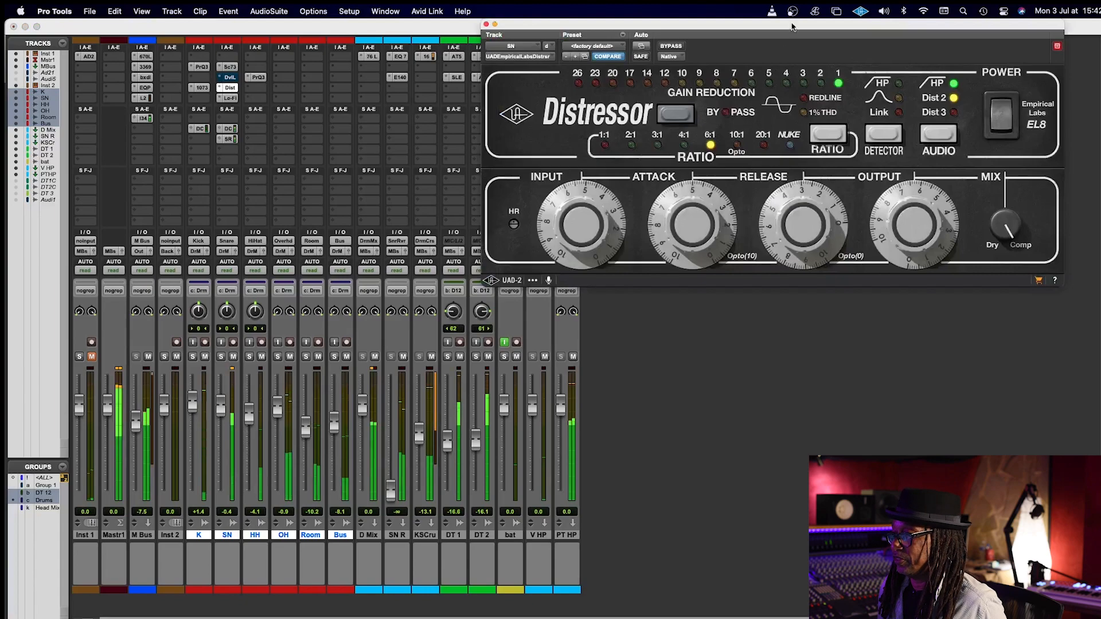
left_click_drag(794, 29, 731, 133)
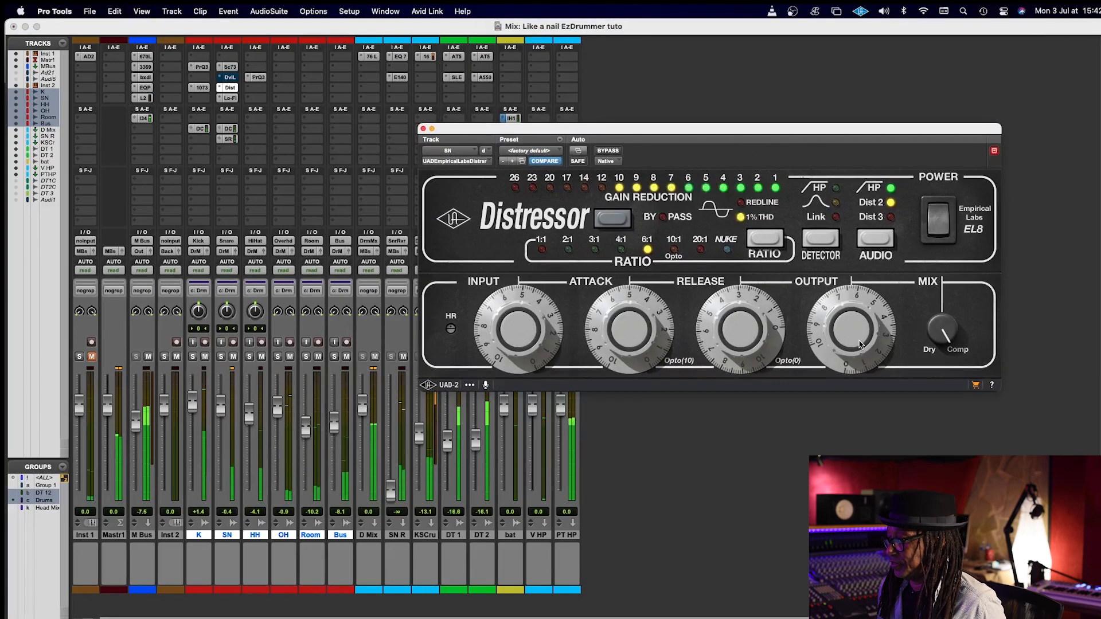
left_click_drag(860, 344, 865, 329)
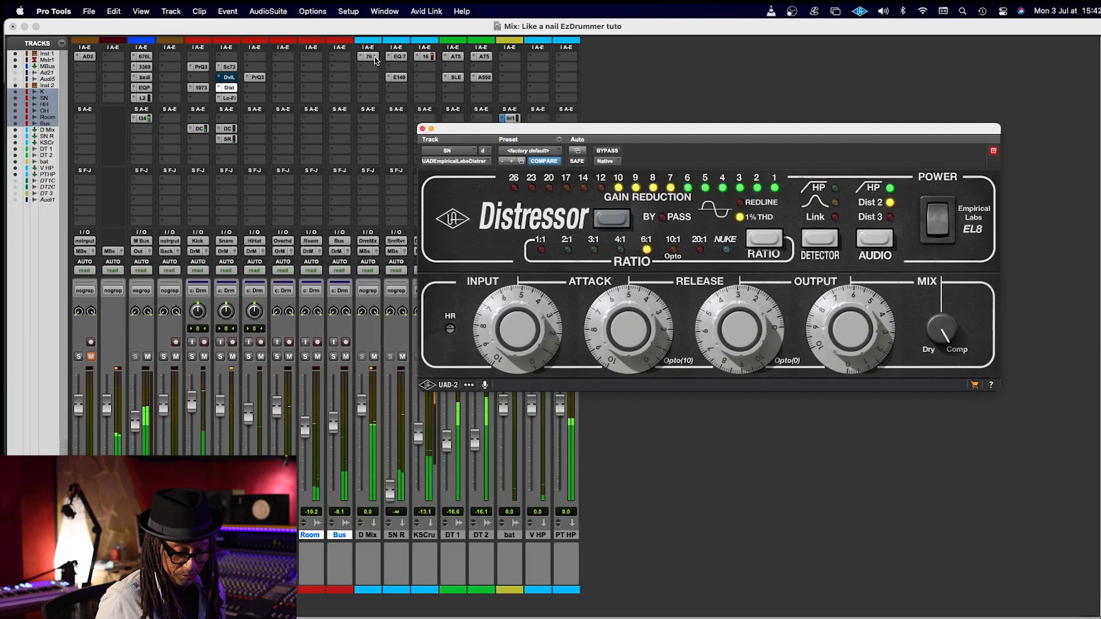
left_click(369, 56)
left_click_drag(391, 32, 811, 412)
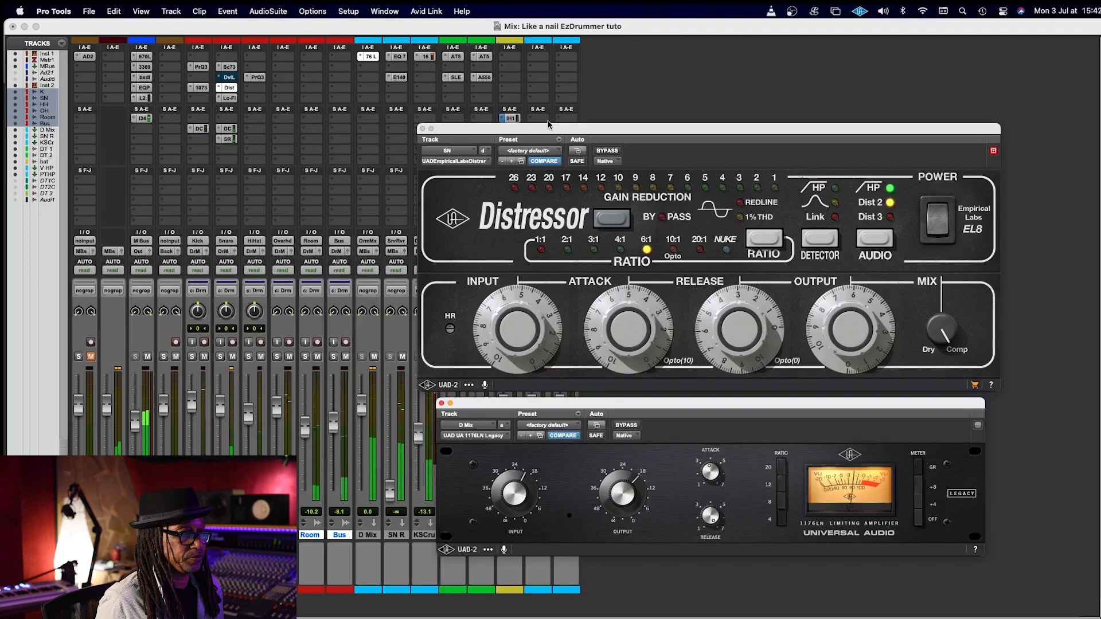
Step: Open the SSLEQ on DT 1 above the 1176LN window and examine its HMF gain and frequency settings
left_click(454, 78)
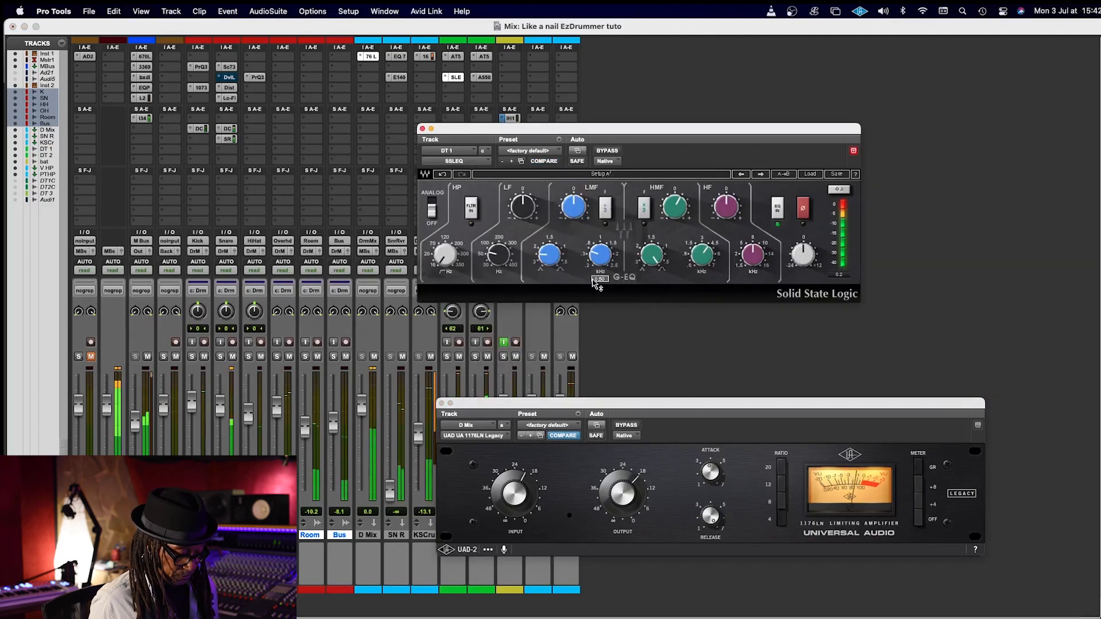
left_click_drag(649, 129, 728, 218)
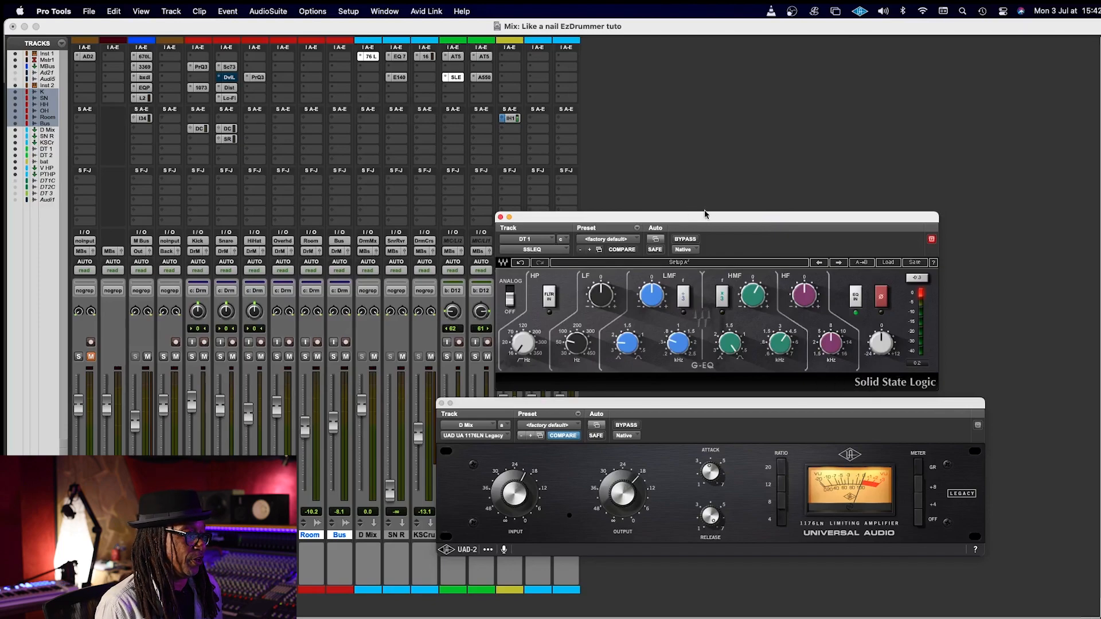
left_click_drag(730, 221, 747, 189)
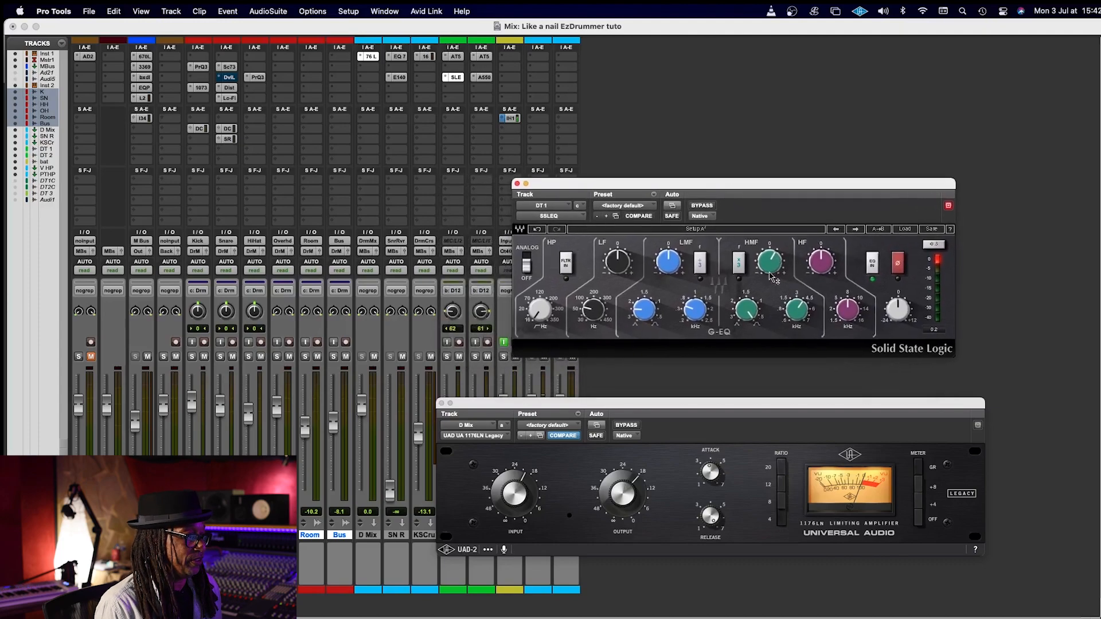
mouse_move(805, 300)
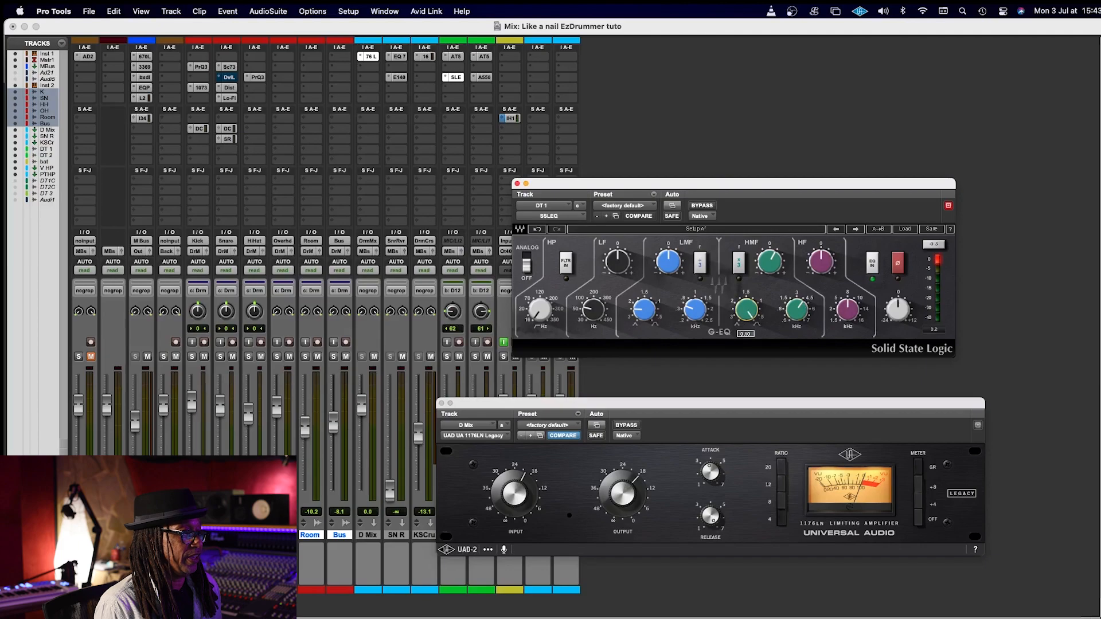
left_click(772, 266)
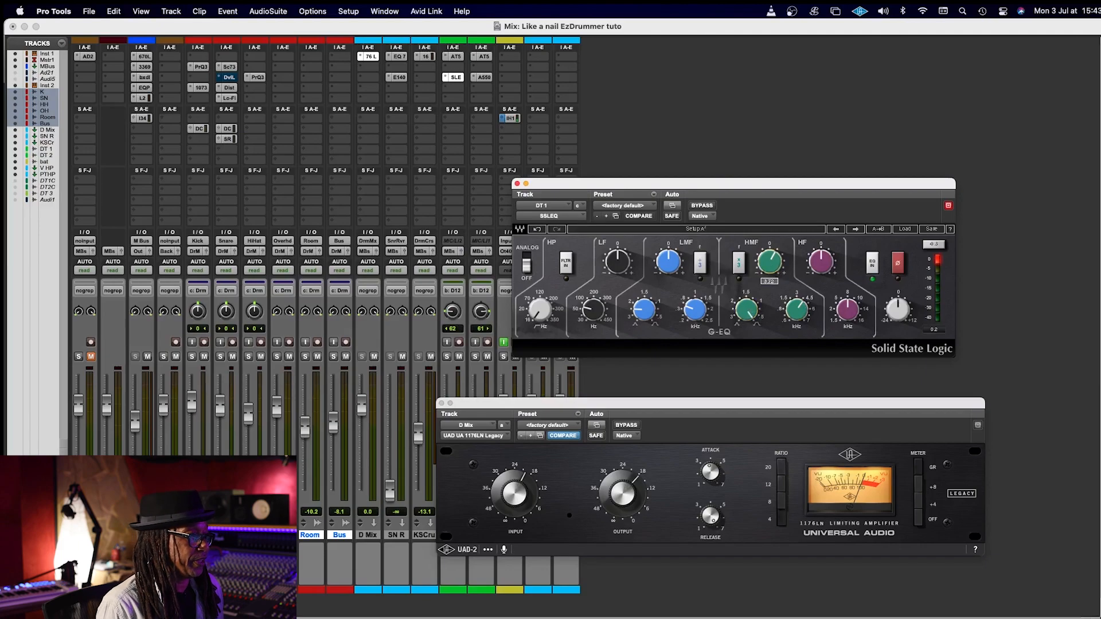
Step: Open the API-550A on DT 2 and place the DT 1 track's SSLEQ beside it to compare the two guitar EQs
left_click(484, 78)
left_click_drag(667, 186, 905, 48)
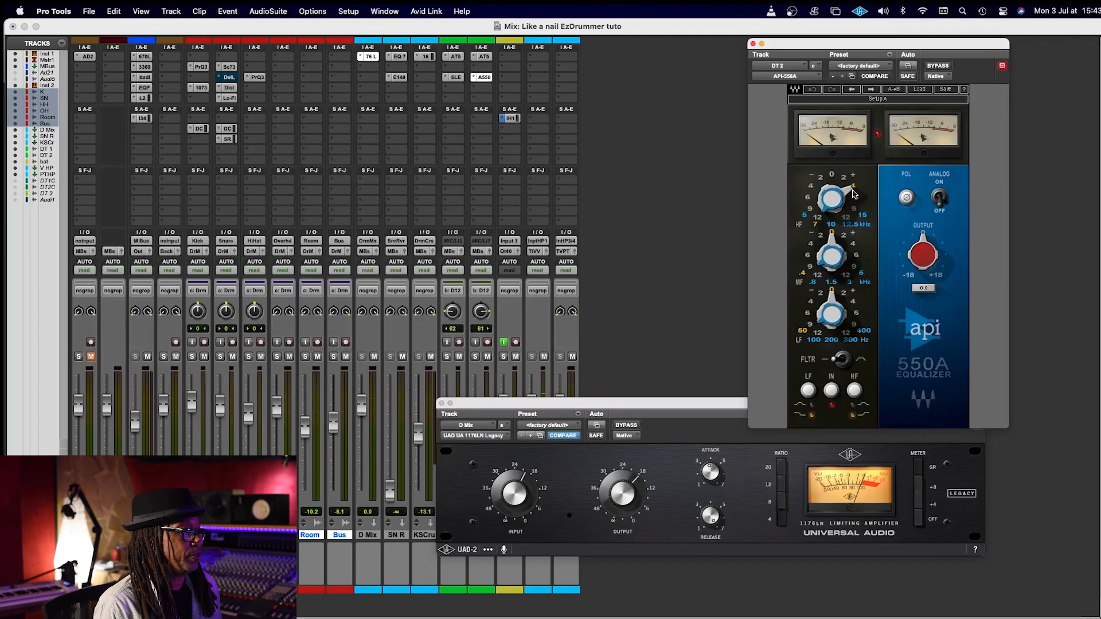
left_click(455, 78)
left_click_drag(400, 19, 686, 49)
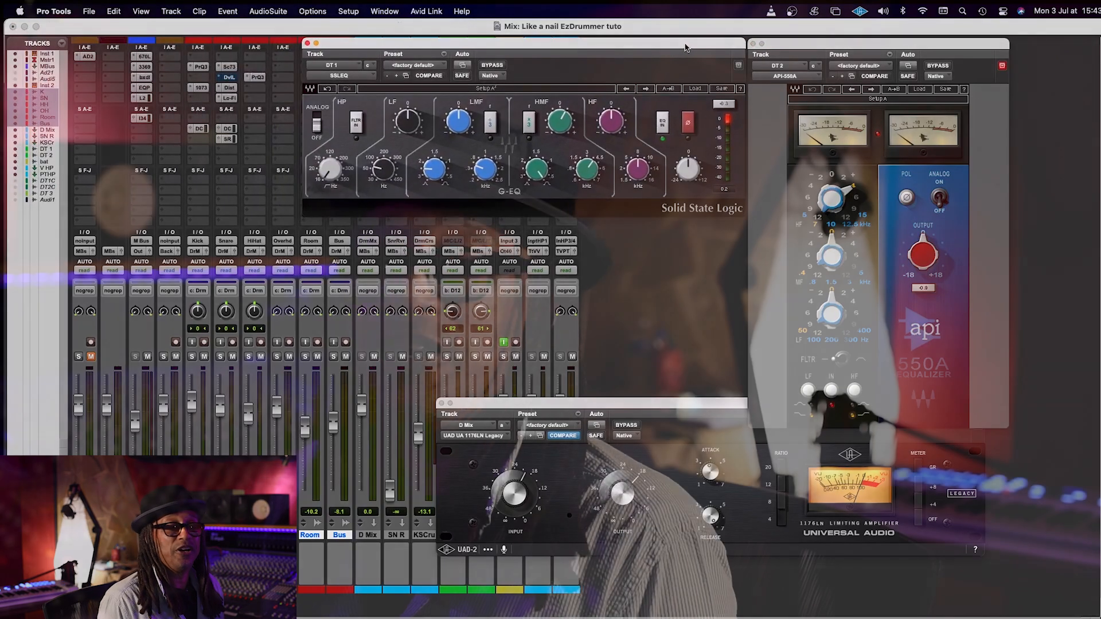